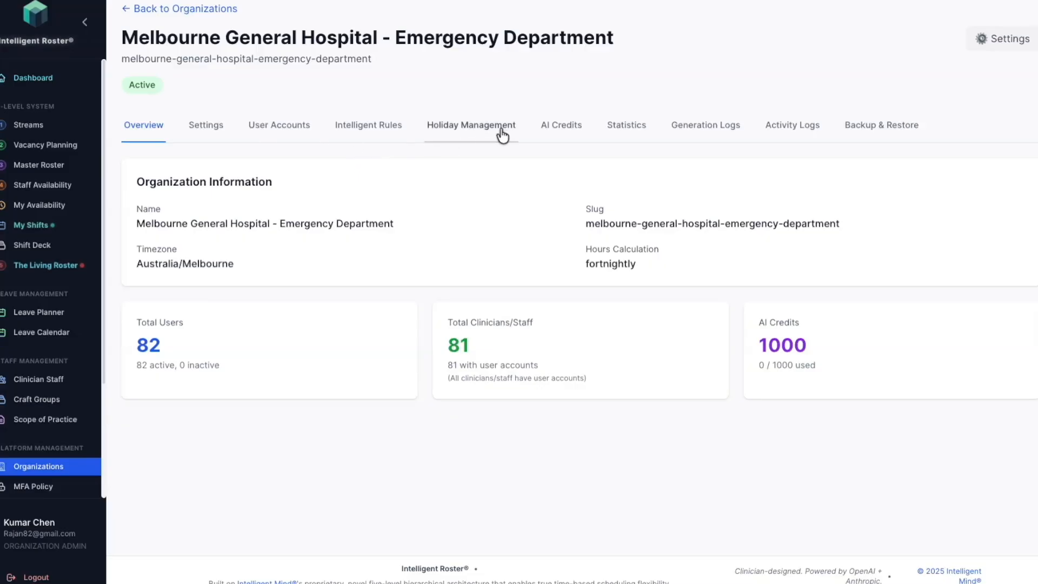
Step: Review the organization's AI credits, the Intelligent Rules overview and the safety standards
{"action": "left_click", "coordinate": [572, 130]}
{"action": "left_click", "coordinate": [374, 128]}
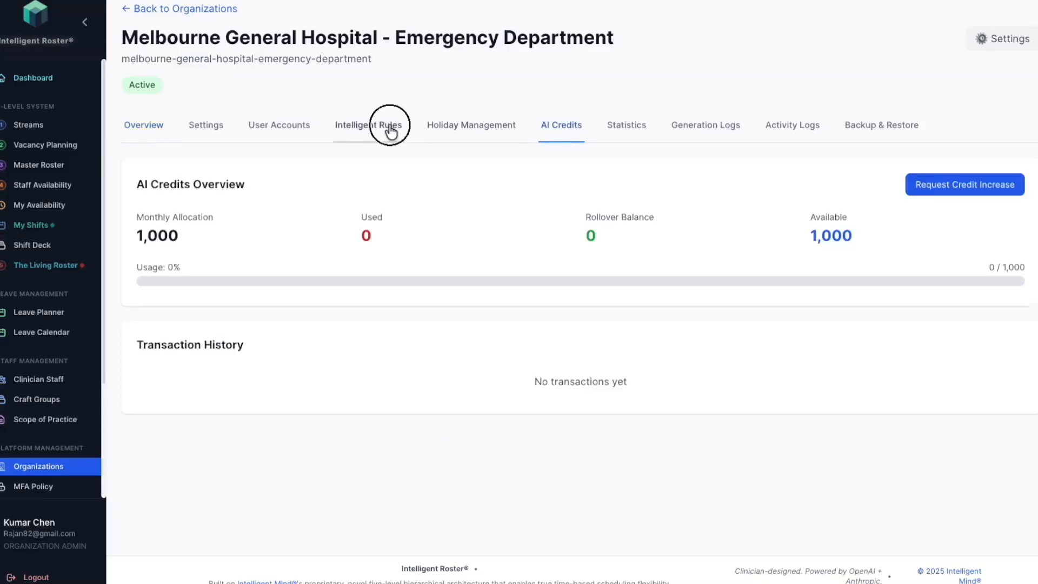
{"action": "scroll", "coordinate": [415, 242], "scroll_direction": "down", "scroll_amount": 3}
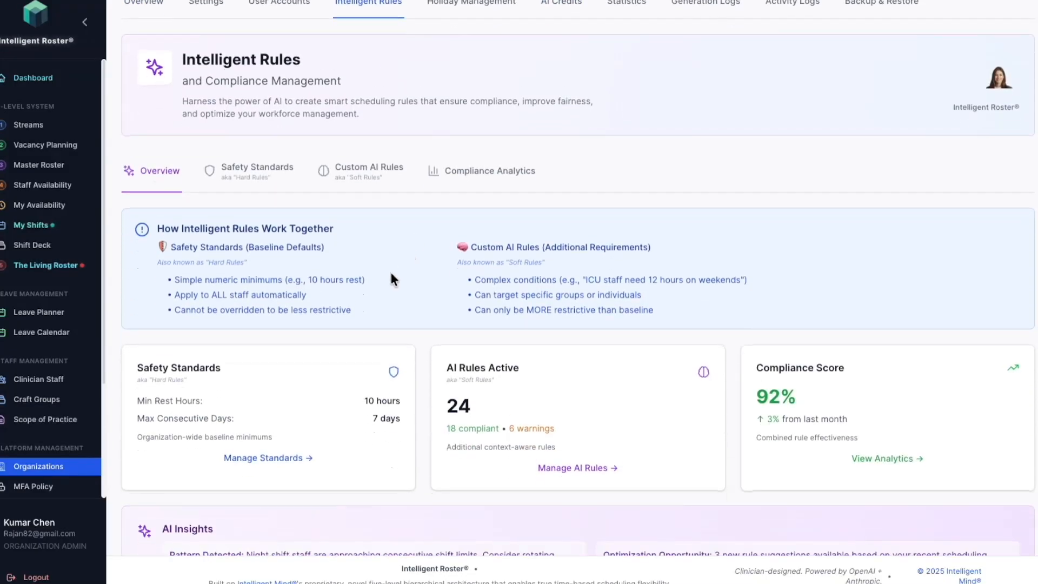
{"action": "left_click", "coordinate": [264, 180]}
{"action": "scroll", "coordinate": [375, 446], "scroll_direction": "down", "scroll_amount": 4}
{"action": "scroll", "coordinate": [344, 289], "scroll_direction": "up", "scroll_amount": 4}
Step: Review the custom AI rules and their rule priority hierarchy
{"action": "left_click", "coordinate": [364, 309]}
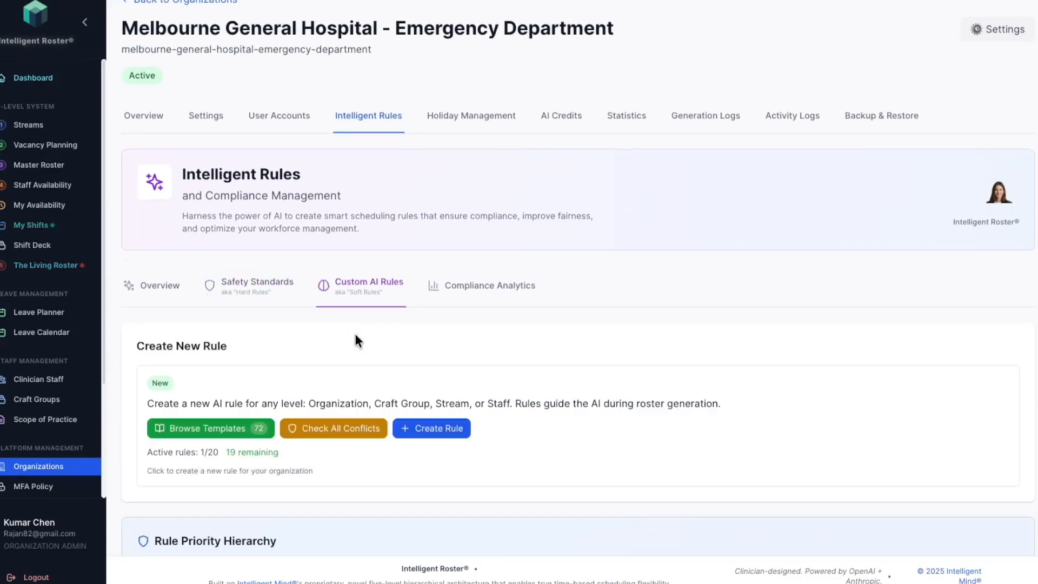
{"action": "scroll", "coordinate": [355, 338], "scroll_direction": "down", "scroll_amount": 3}
{"action": "scroll", "coordinate": [355, 338], "scroll_direction": "down", "scroll_amount": 3}
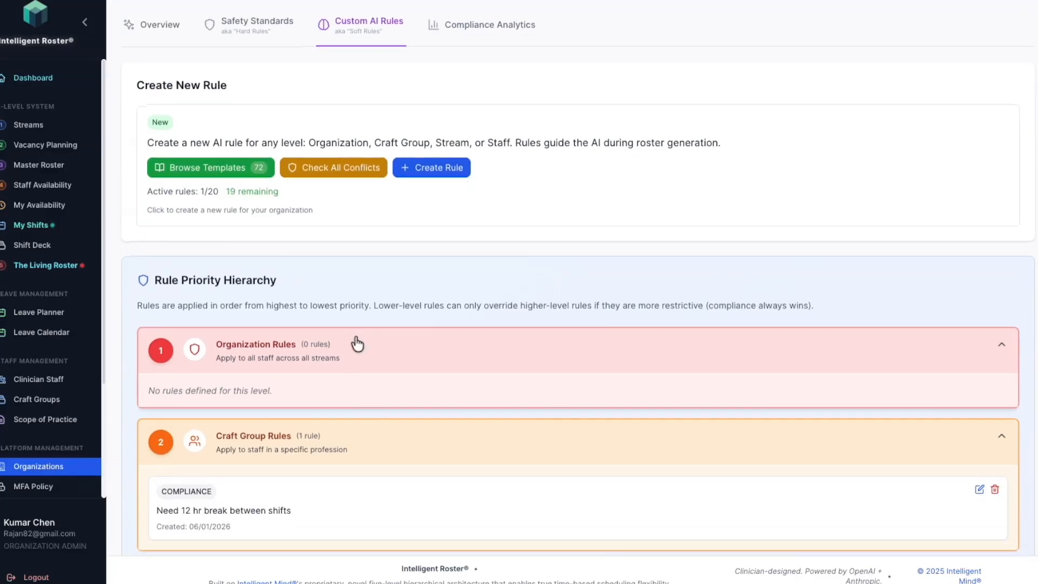
{"action": "scroll", "coordinate": [356, 336], "scroll_direction": "up", "scroll_amount": 6}
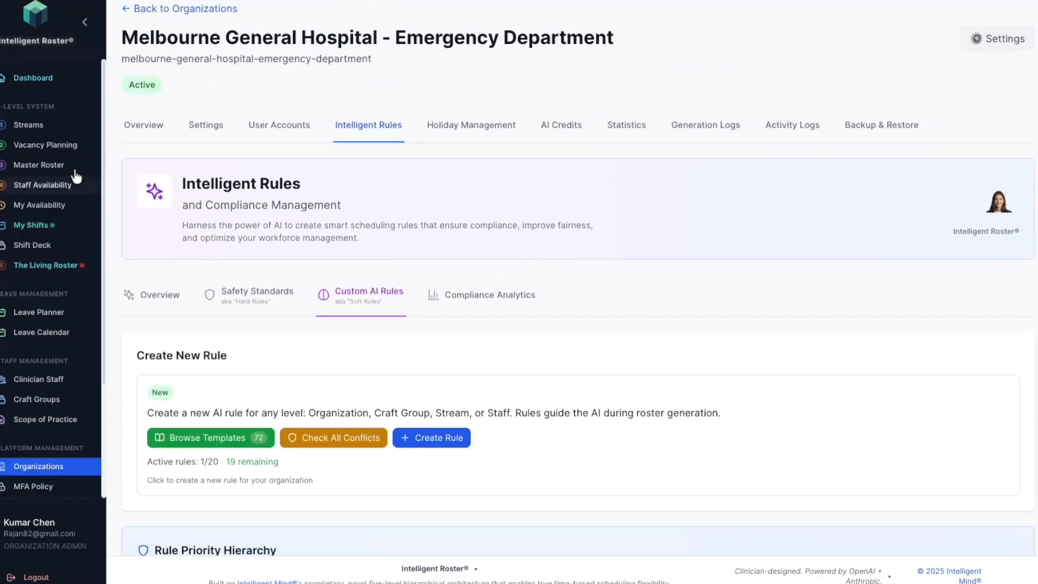
Step: Open Streams and examine the shift patterns of every stream from Red Team to Night
{"action": "left_click", "coordinate": [47, 137]}
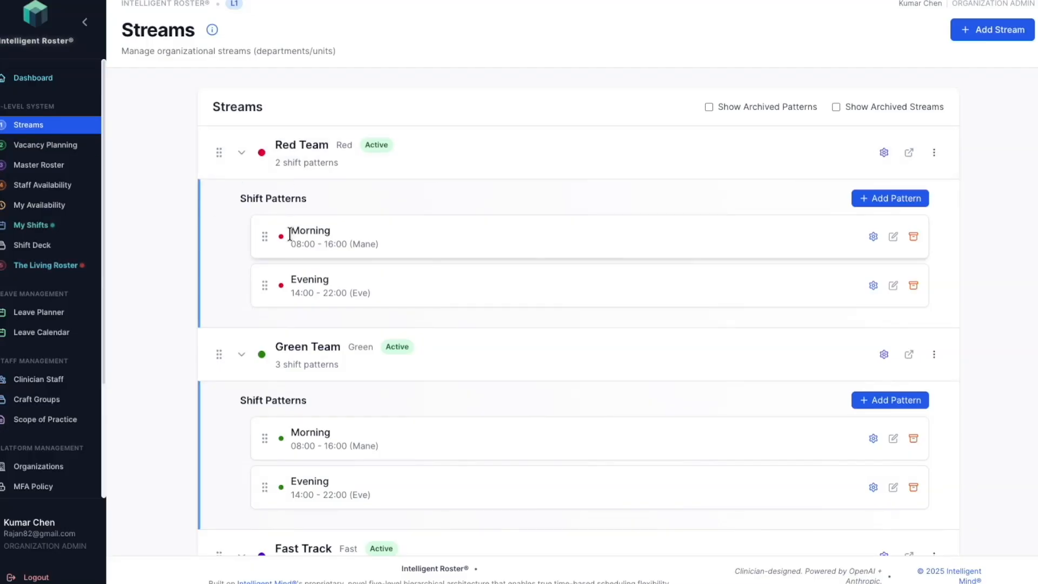
{"action": "scroll", "coordinate": [287, 246], "scroll_direction": "down", "scroll_amount": 4}
{"action": "scroll", "coordinate": [287, 258], "scroll_direction": "up", "scroll_amount": 3}
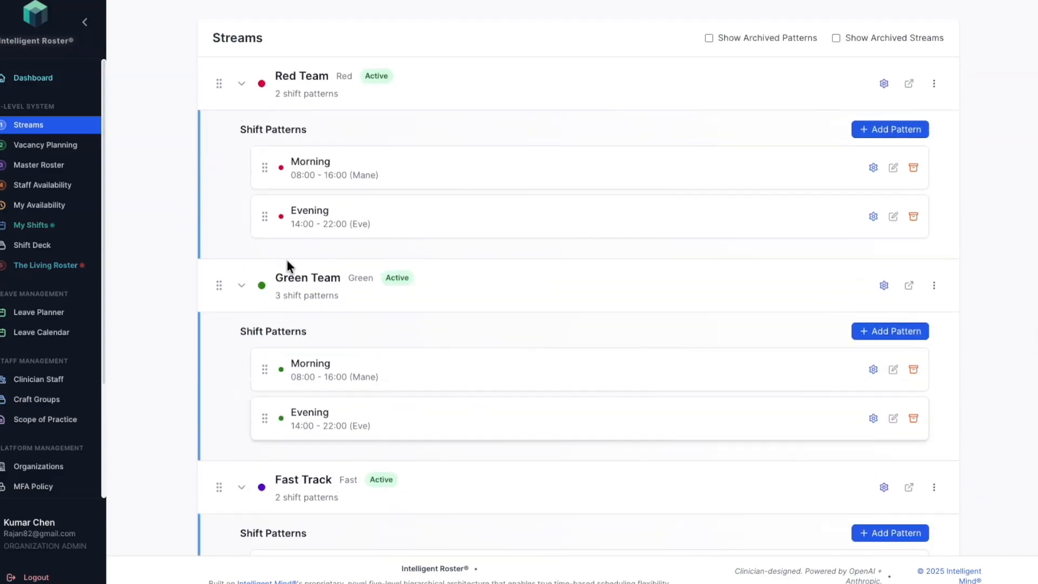
{"action": "scroll", "coordinate": [287, 261], "scroll_direction": "down", "scroll_amount": 2}
{"action": "scroll", "coordinate": [286, 262], "scroll_direction": "down", "scroll_amount": 6}
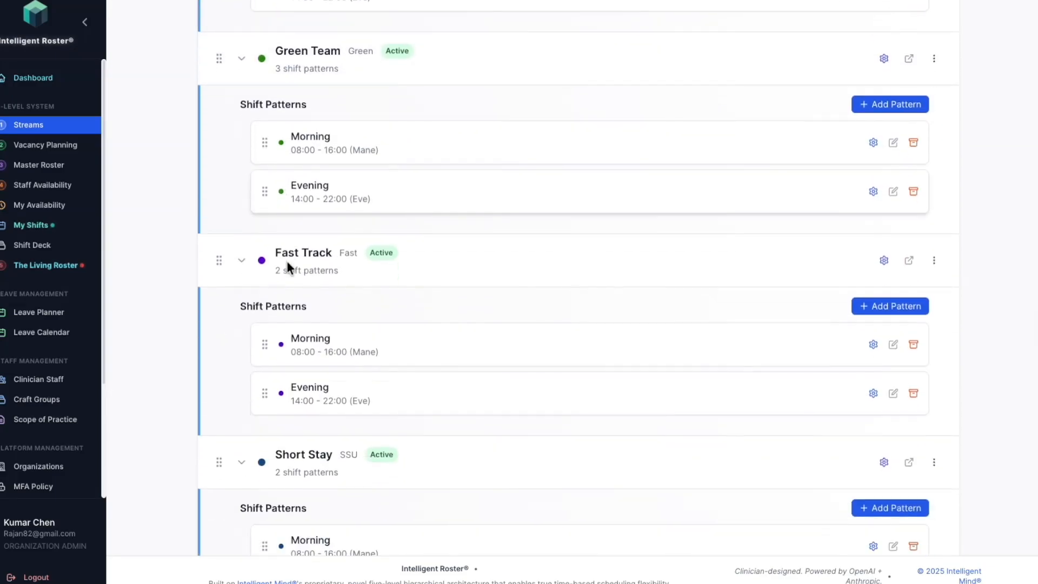
{"action": "scroll", "coordinate": [287, 262], "scroll_direction": "down", "scroll_amount": 1}
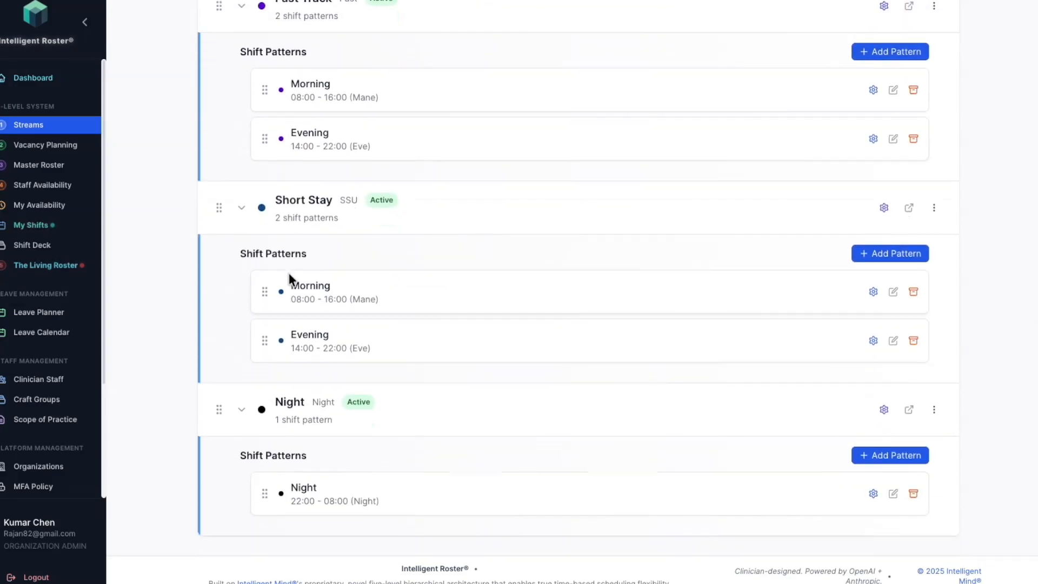
Step: Open Vacancy Planning and examine the required staff per shift in the all-streams week grid
{"action": "left_click", "coordinate": [45, 146]}
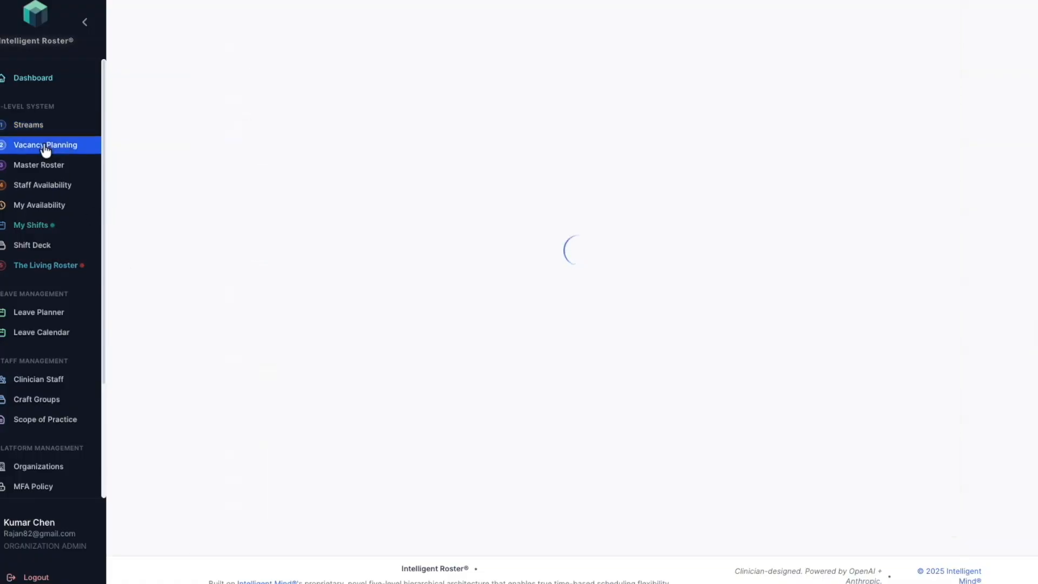
{"action": "scroll", "coordinate": [372, 301], "scroll_direction": "up", "scroll_amount": 4}
{"action": "scroll", "coordinate": [372, 301], "scroll_direction": "up", "scroll_amount": 1}
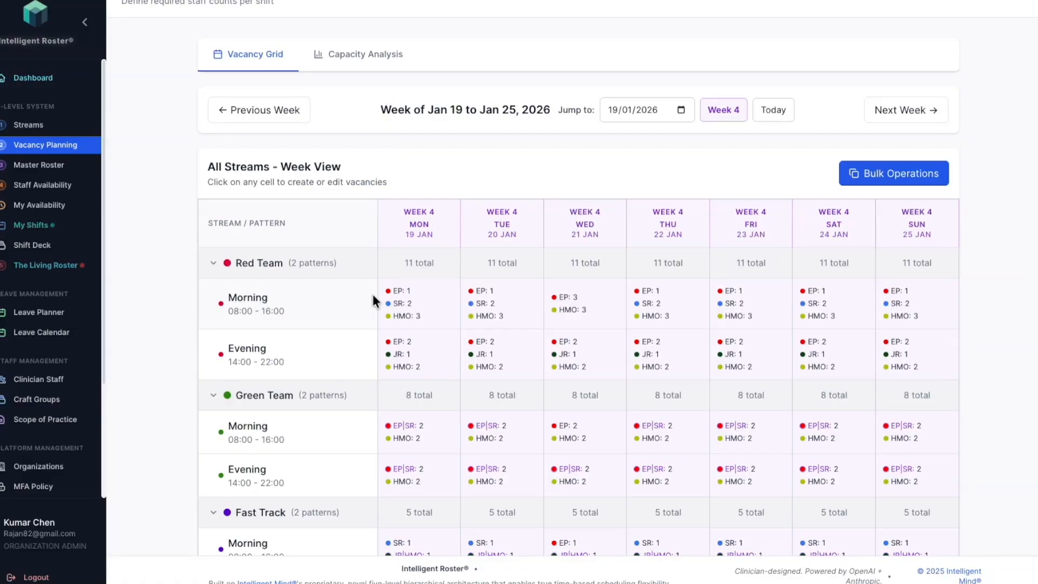
{"action": "scroll", "coordinate": [374, 301], "scroll_direction": "down", "scroll_amount": 3}
{"action": "scroll", "coordinate": [373, 301], "scroll_direction": "up", "scroll_amount": 1}
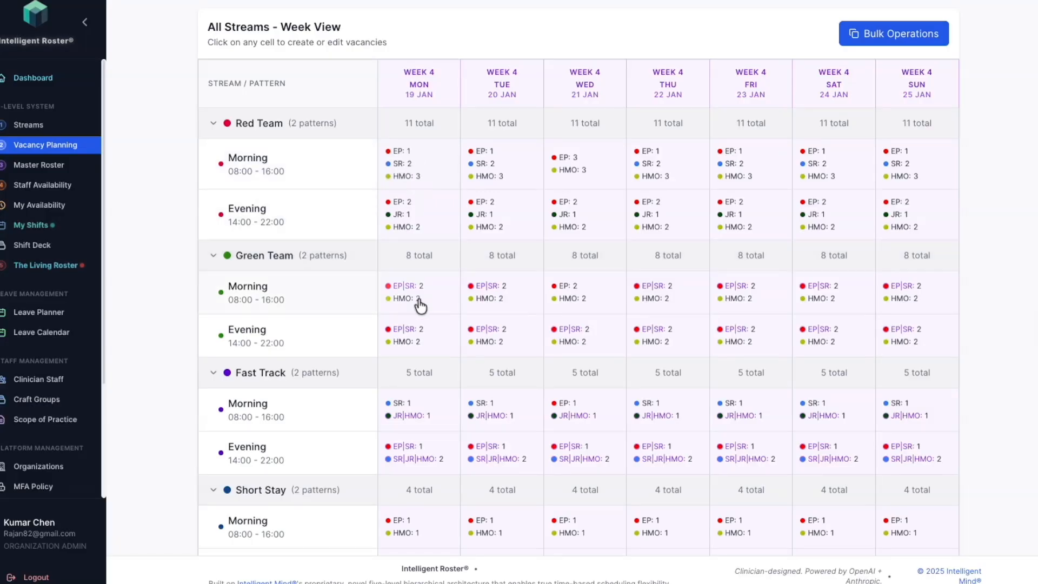
{"action": "scroll", "coordinate": [408, 387], "scroll_direction": "up", "scroll_amount": 1}
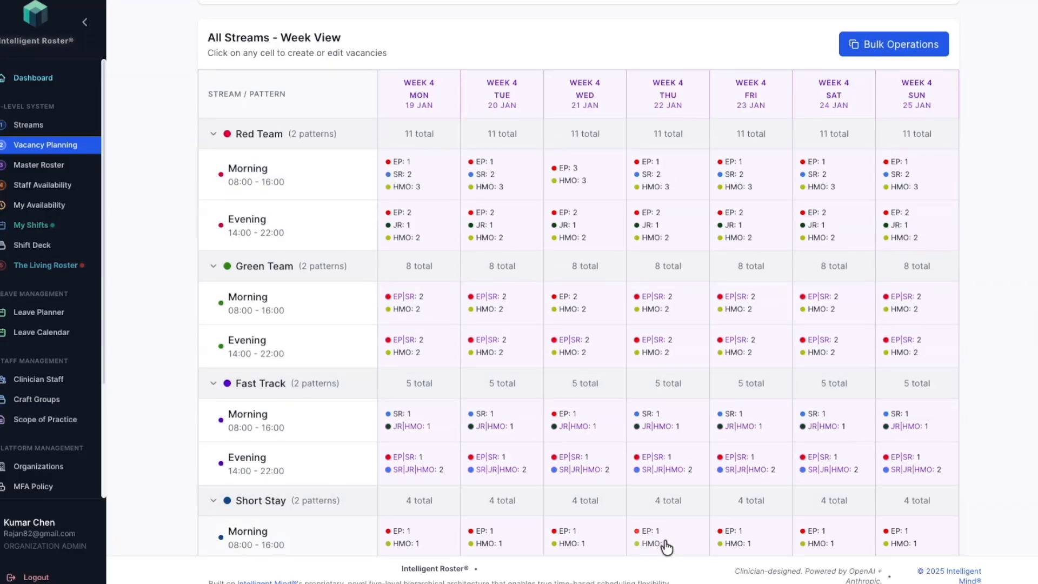
Step: View the fixed duties in the Master Roster and open Staff Availability
{"action": "left_click", "coordinate": [23, 168]}
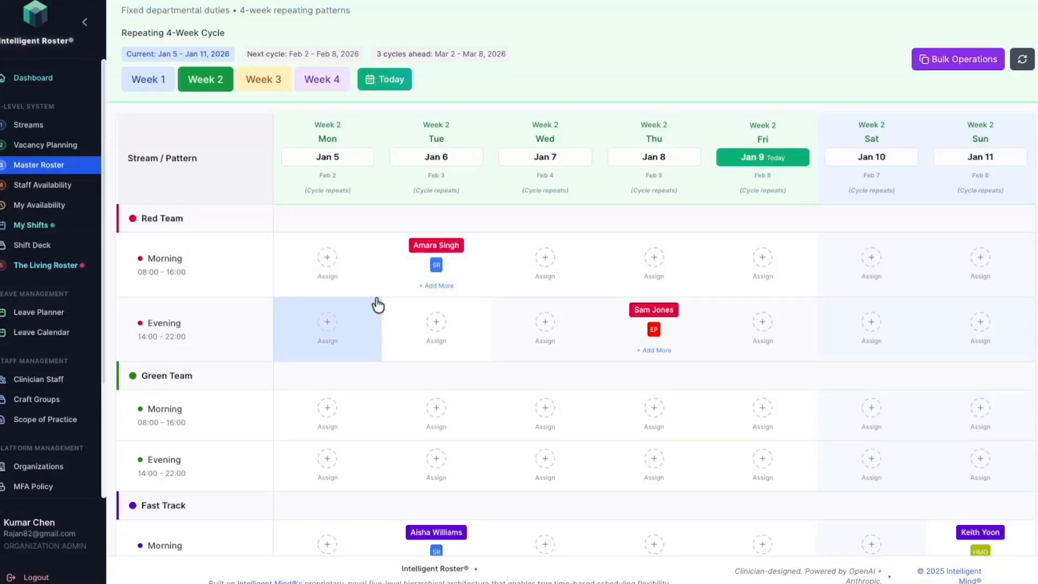
{"action": "left_click", "coordinate": [42, 189]}
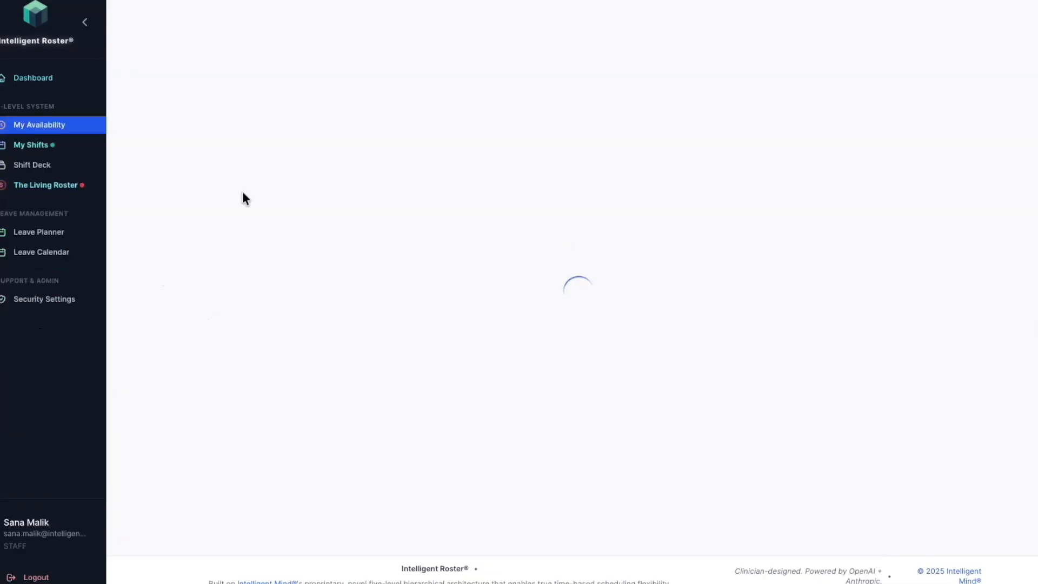
Step: In the staff member's availability calendar, mark 5 January 2026 as Preferred from 08:00 am to 06:00 pm
{"action": "left_click", "coordinate": [268, 376]}
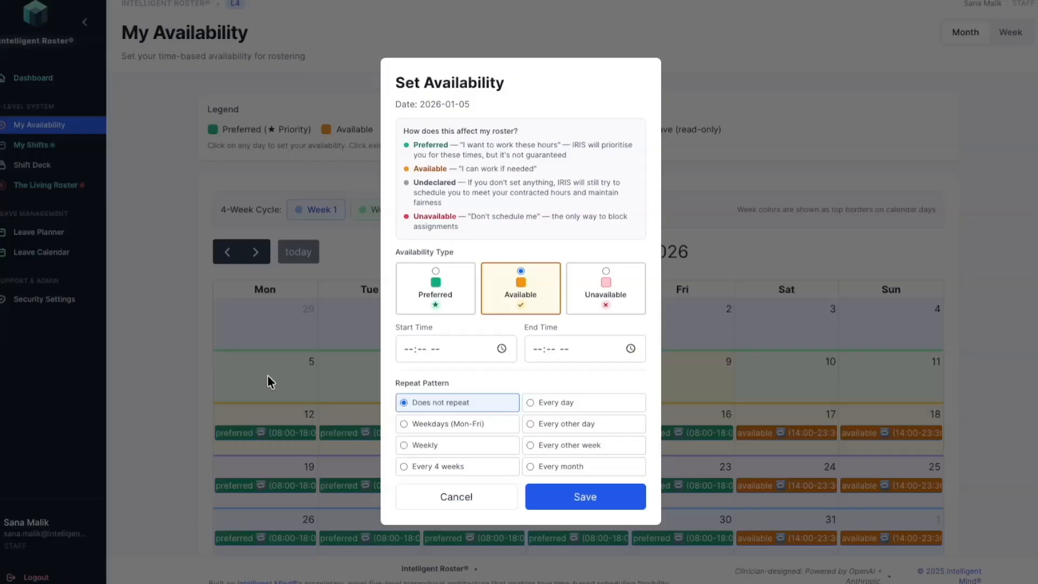
{"action": "left_click", "coordinate": [438, 276]}
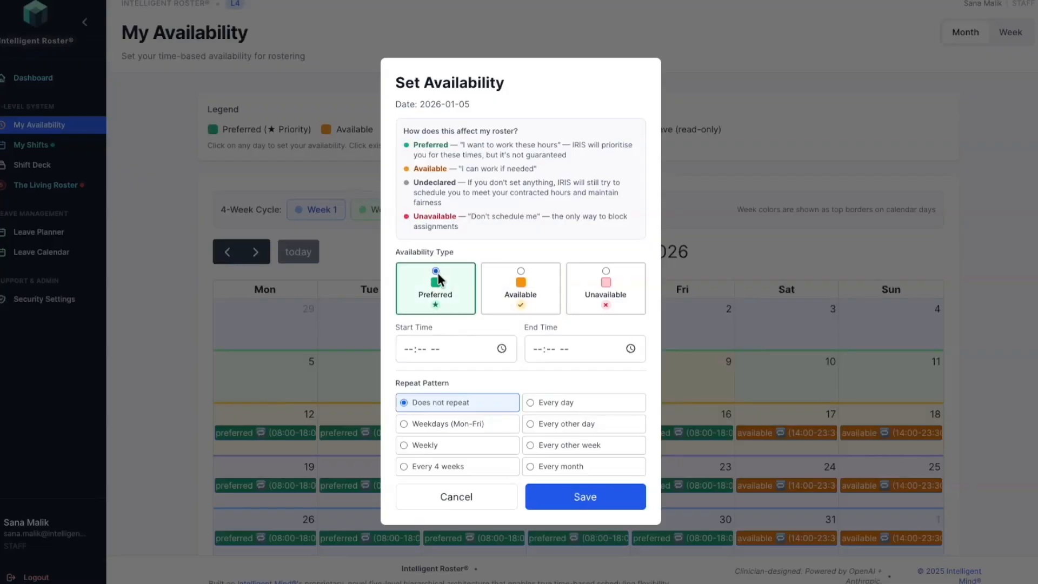
{"action": "left_click", "coordinate": [415, 356]}
{"action": "type", "text": "08:00 am"}
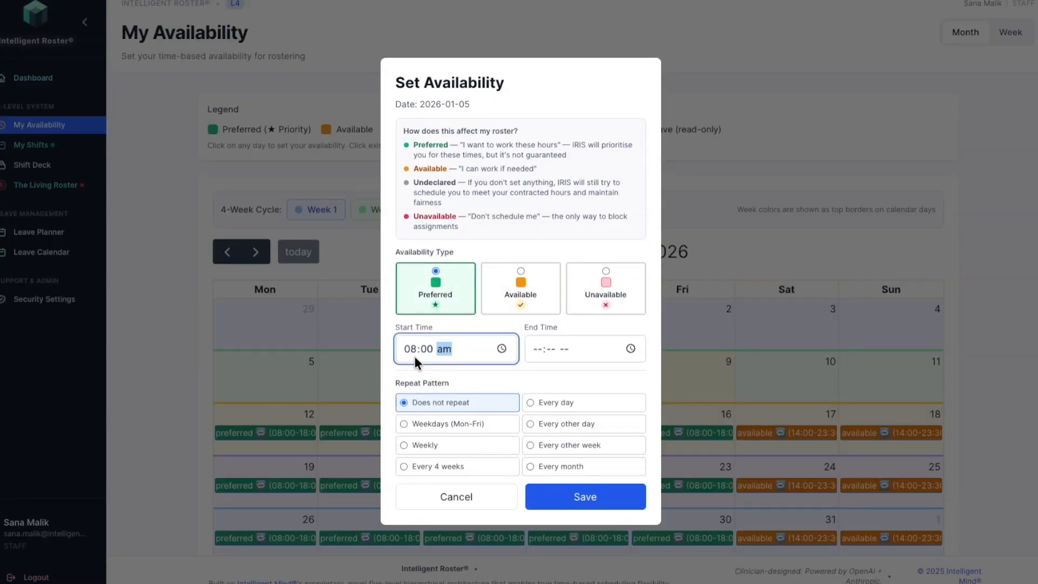
{"action": "left_click", "coordinate": [537, 350]}
{"action": "type", "text": "06:00 pm"}
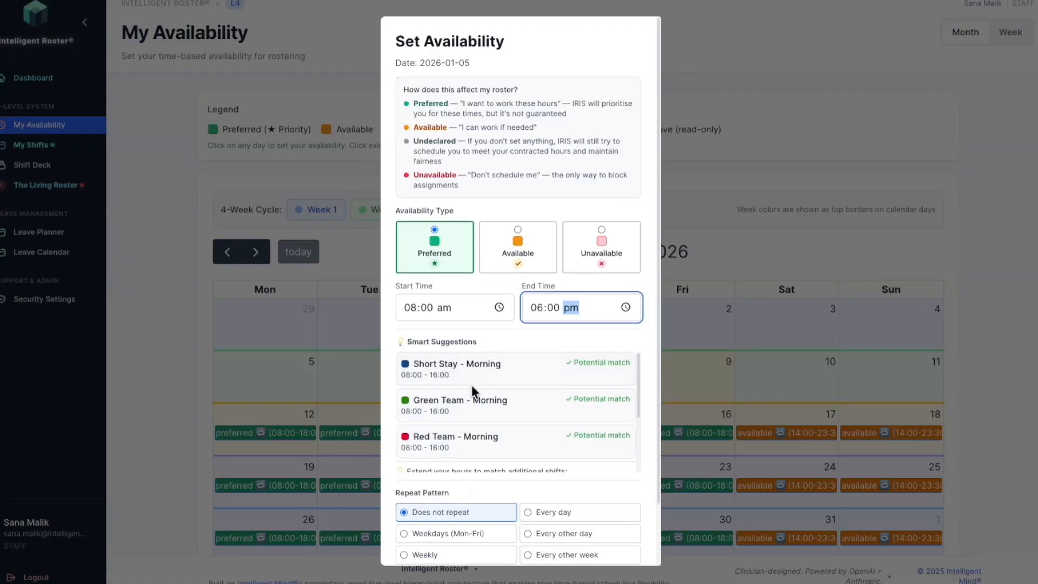
Step: Check the smart shift suggestions, then repeat the availability on Weekdays (Mon-Fri) and save it
{"action": "scroll", "coordinate": [449, 373], "scroll_direction": "down", "scroll_amount": 1}
{"action": "scroll", "coordinate": [449, 379], "scroll_direction": "up", "scroll_amount": 1}
{"action": "scroll", "coordinate": [483, 397], "scroll_direction": "down", "scroll_amount": 2}
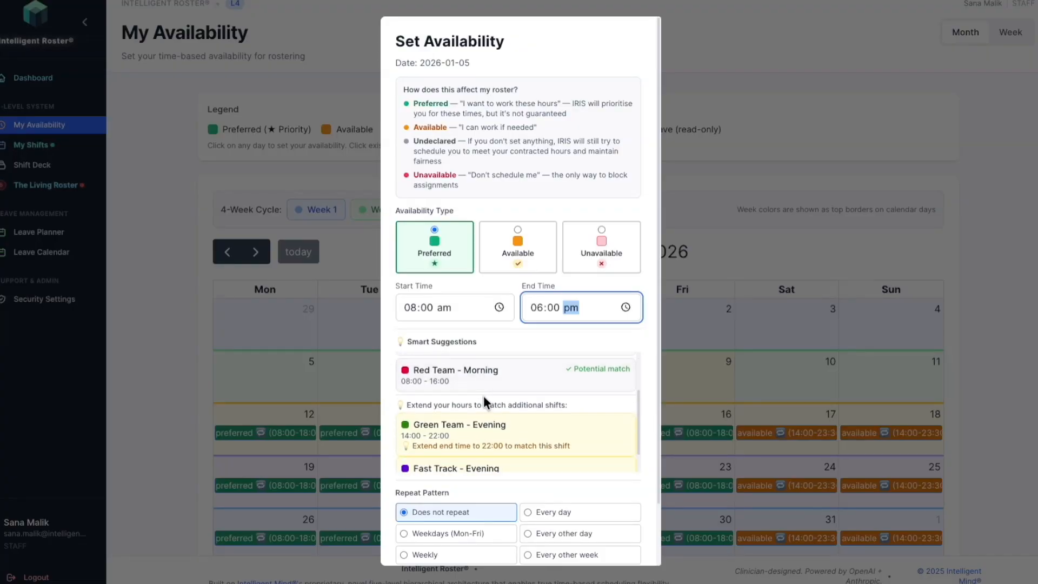
{"action": "scroll", "coordinate": [484, 385], "scroll_direction": "down", "scroll_amount": 1}
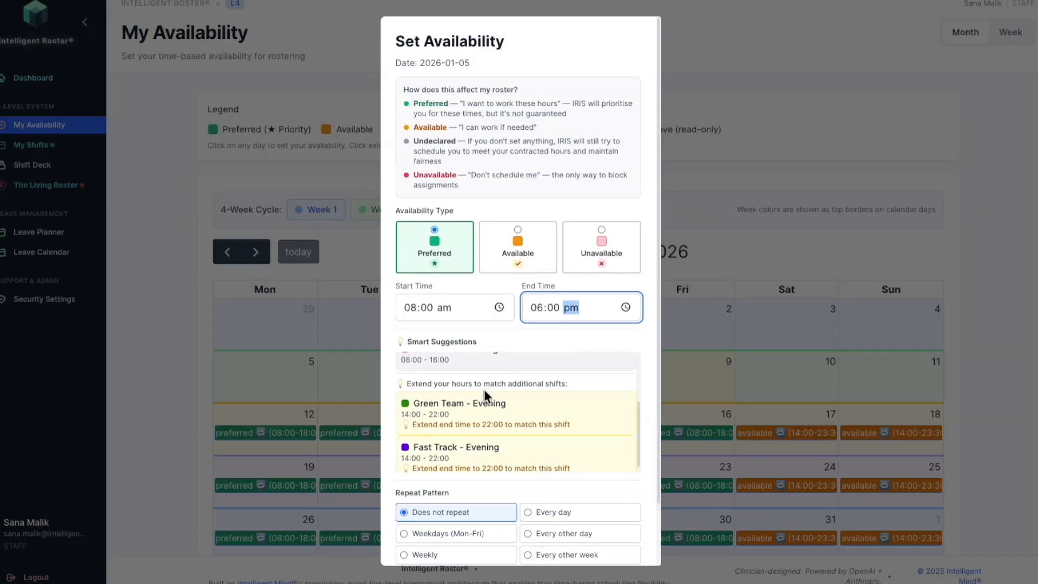
{"action": "scroll", "coordinate": [482, 393], "scroll_direction": "down", "scroll_amount": 2}
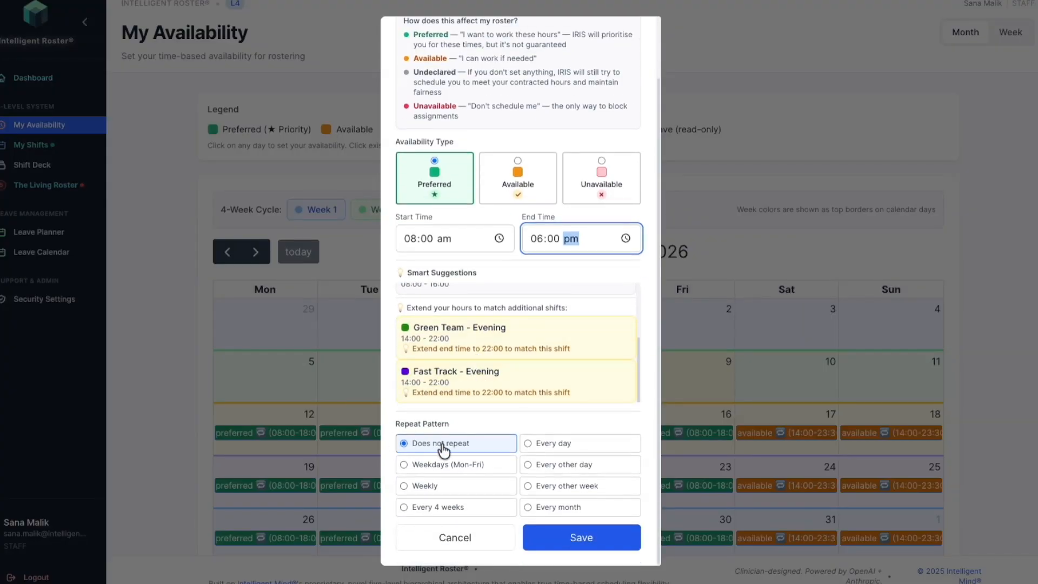
{"action": "left_click", "coordinate": [415, 466]}
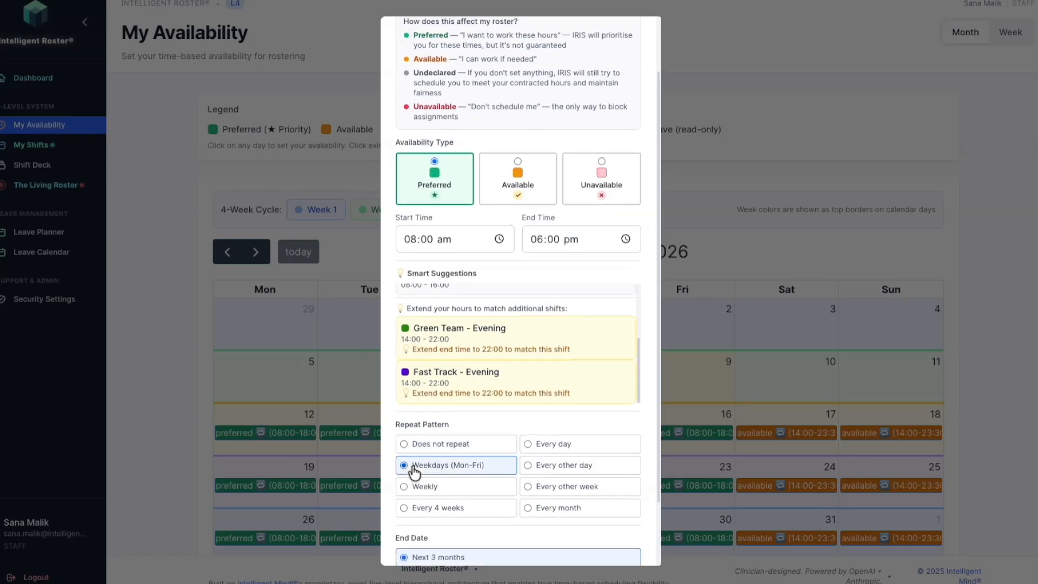
{"action": "scroll", "coordinate": [488, 490], "scroll_direction": "down", "scroll_amount": 2}
{"action": "left_click", "coordinate": [579, 540]}
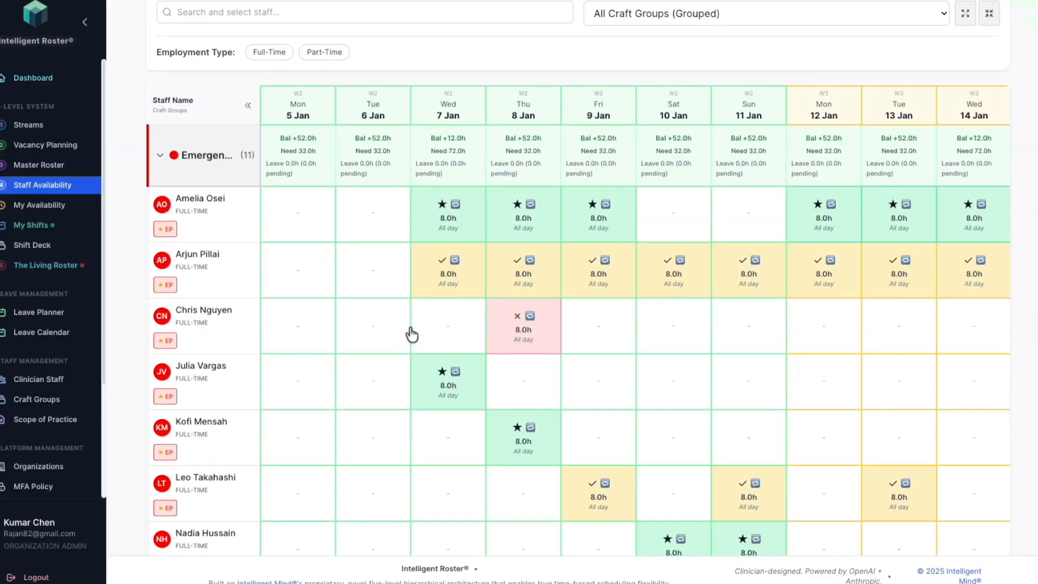
Step: Review the Staff Availability grid with daily coverage balances for the emergency craft group
{"action": "scroll", "coordinate": [408, 331], "scroll_direction": "up", "scroll_amount": 4}
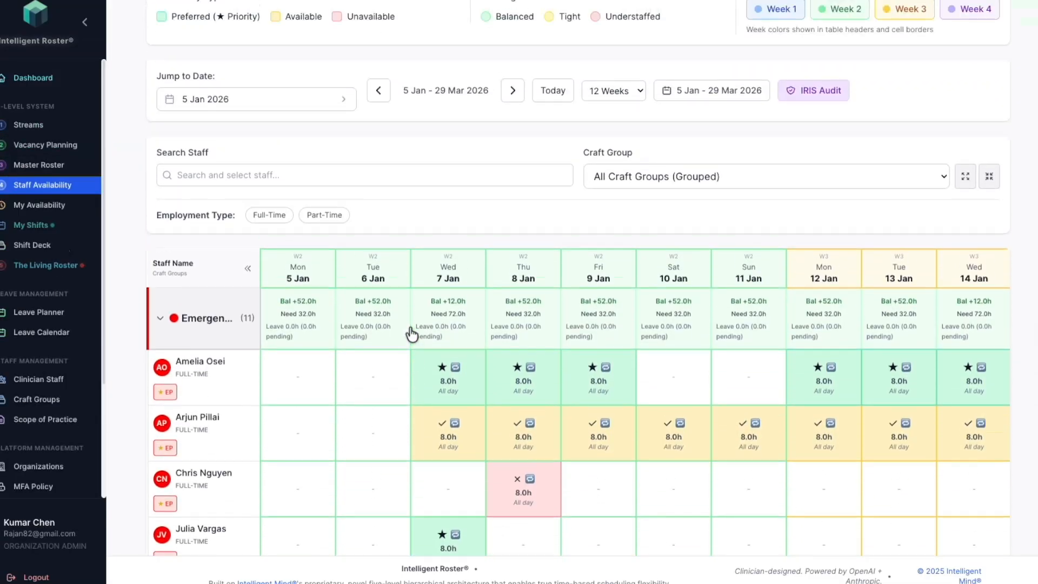
{"action": "scroll", "coordinate": [410, 326], "scroll_direction": "down", "scroll_amount": 3}
{"action": "scroll", "coordinate": [409, 323], "scroll_direction": "up", "scroll_amount": 4}
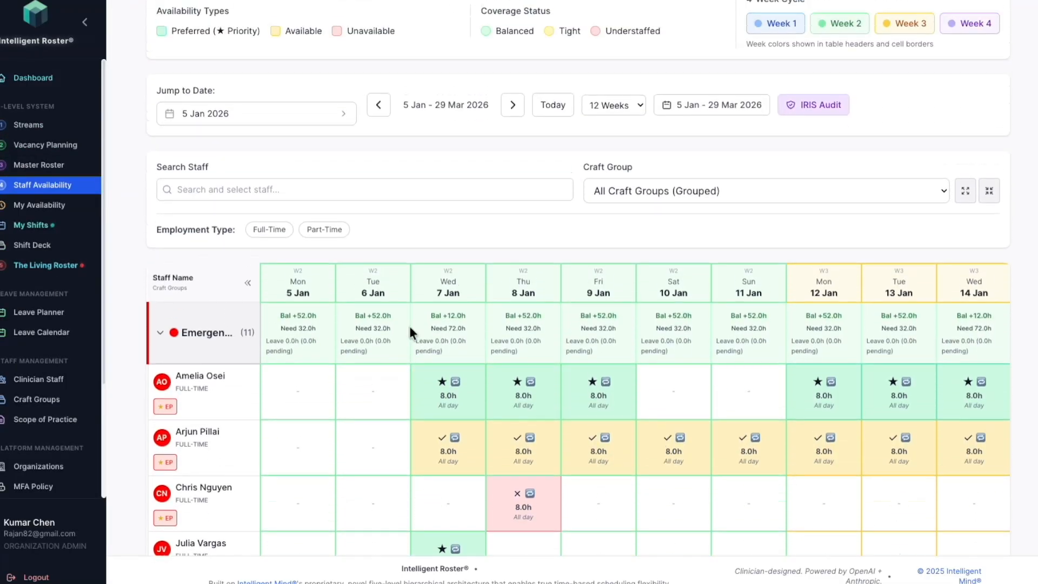
Step: Open The Living Roster and examine the unfilled shifts of all streams over the two-week period
{"action": "left_click", "coordinate": [52, 266]}
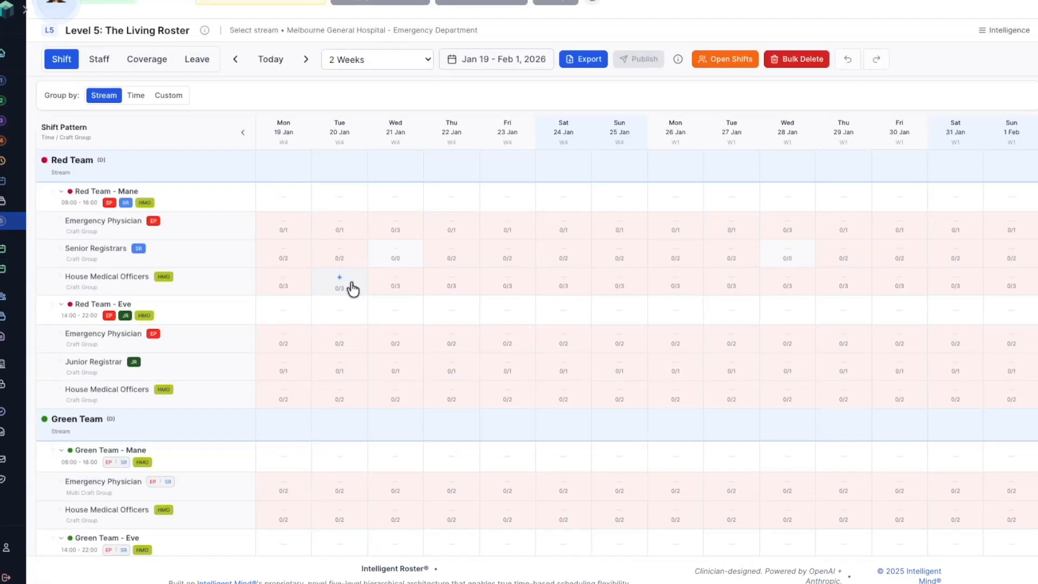
{"action": "scroll", "coordinate": [352, 291], "scroll_direction": "up", "scroll_amount": 1}
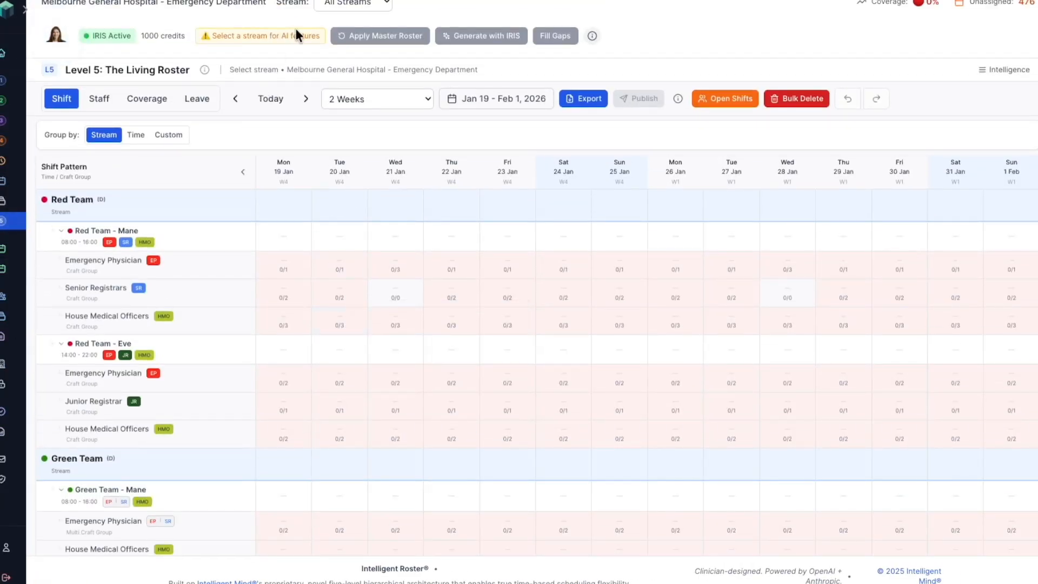
{"action": "scroll", "coordinate": [105, 325], "scroll_direction": "down", "scroll_amount": 10}
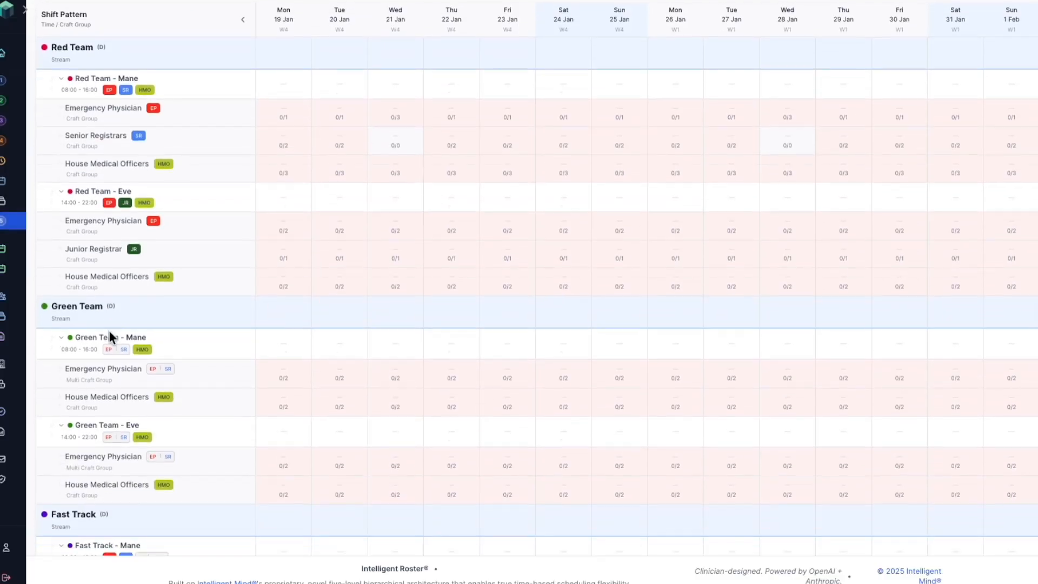
{"action": "scroll", "coordinate": [110, 353], "scroll_direction": "down", "scroll_amount": 4}
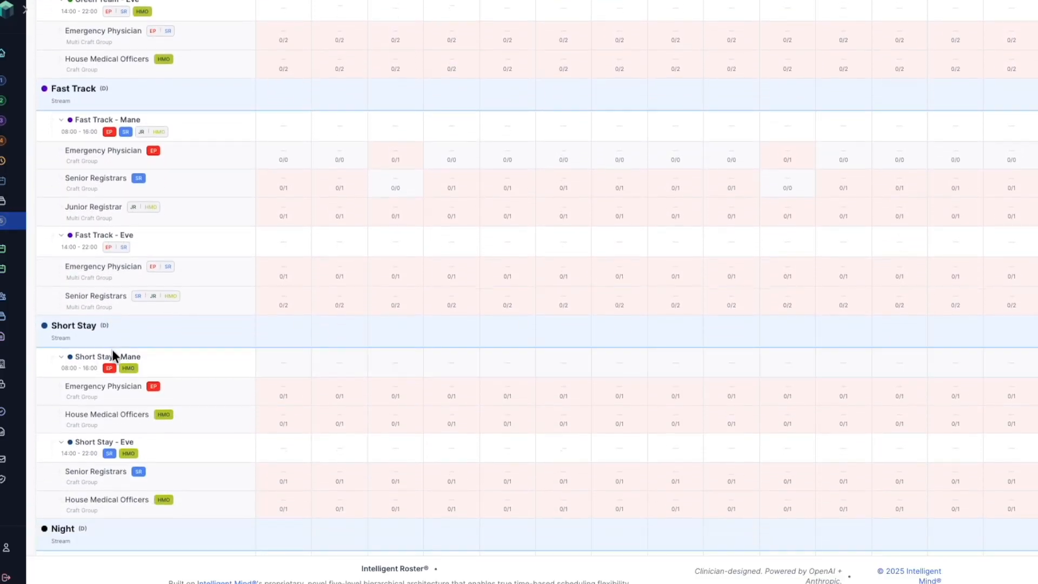
{"action": "scroll", "coordinate": [114, 352], "scroll_direction": "up", "scroll_amount": 9}
{"action": "scroll", "coordinate": [113, 350], "scroll_direction": "up", "scroll_amount": 5}
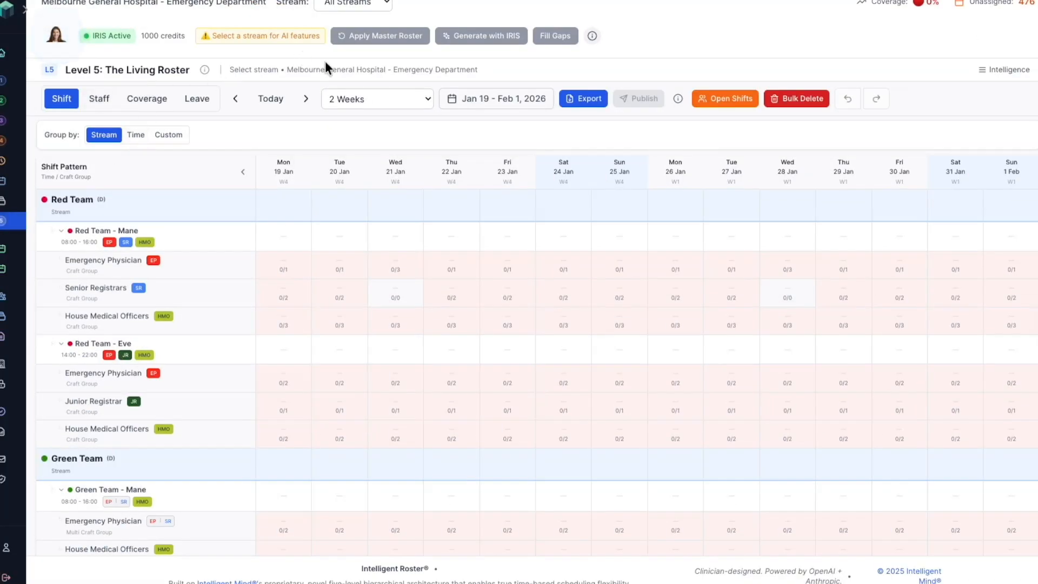
Step: Filter the roster to the Red Team stream and apply the master roster for 19/01/2026 to 01/02/2026
{"action": "left_click", "coordinate": [354, 4]}
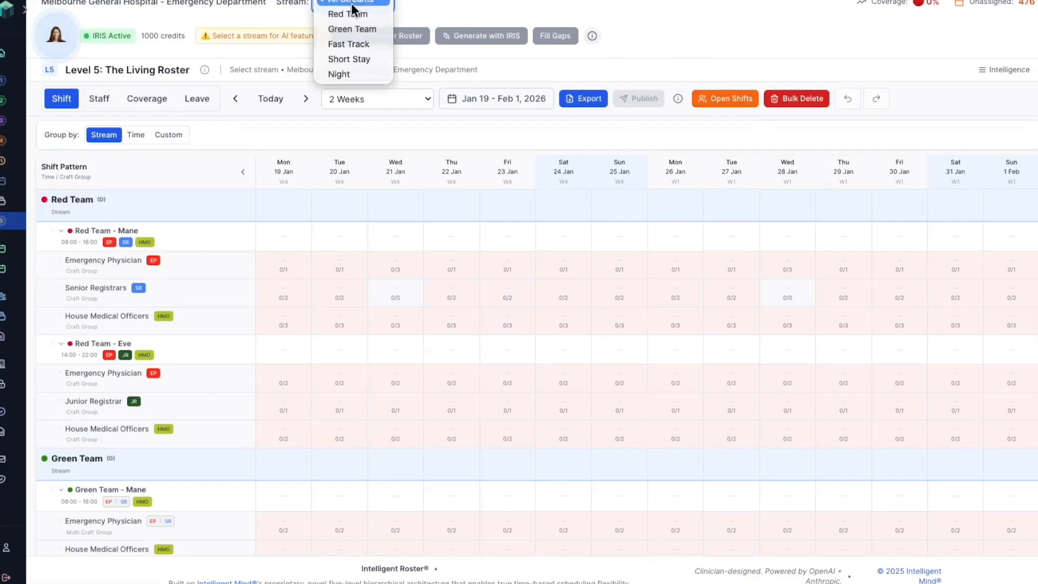
{"action": "left_click", "coordinate": [352, 12]}
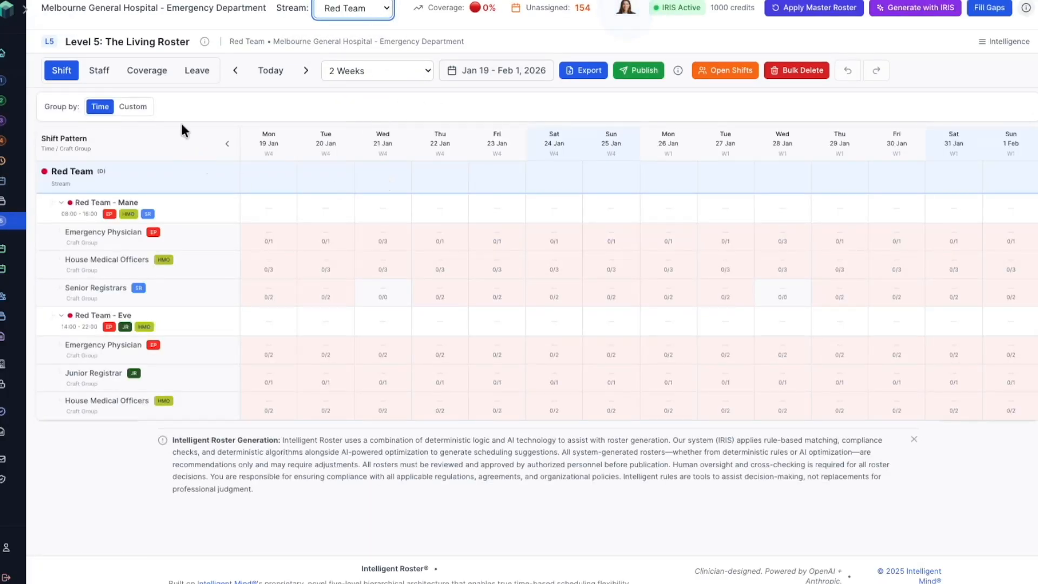
{"action": "left_click", "coordinate": [785, 9]}
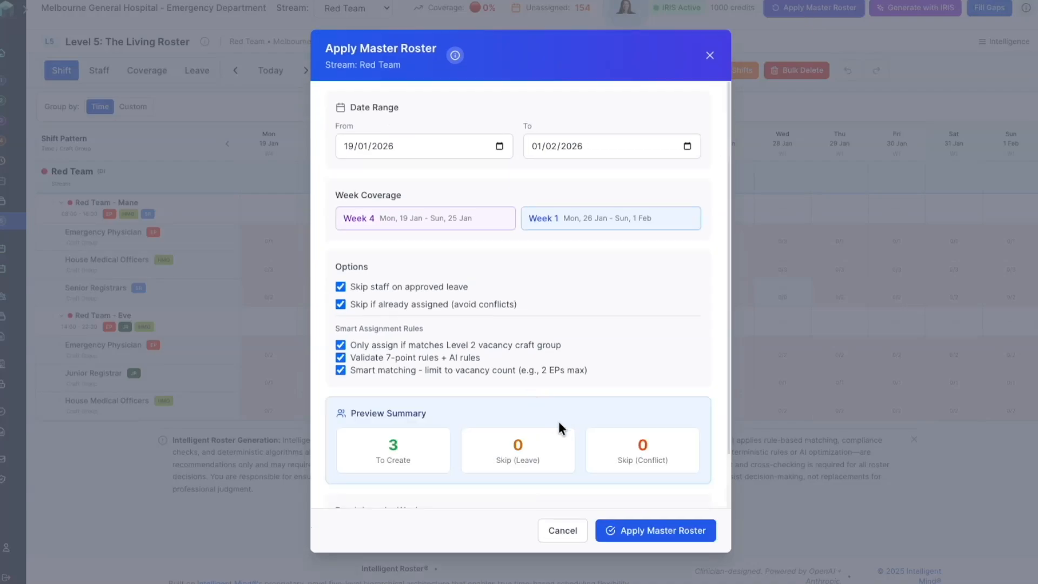
{"action": "left_click", "coordinate": [676, 541]}
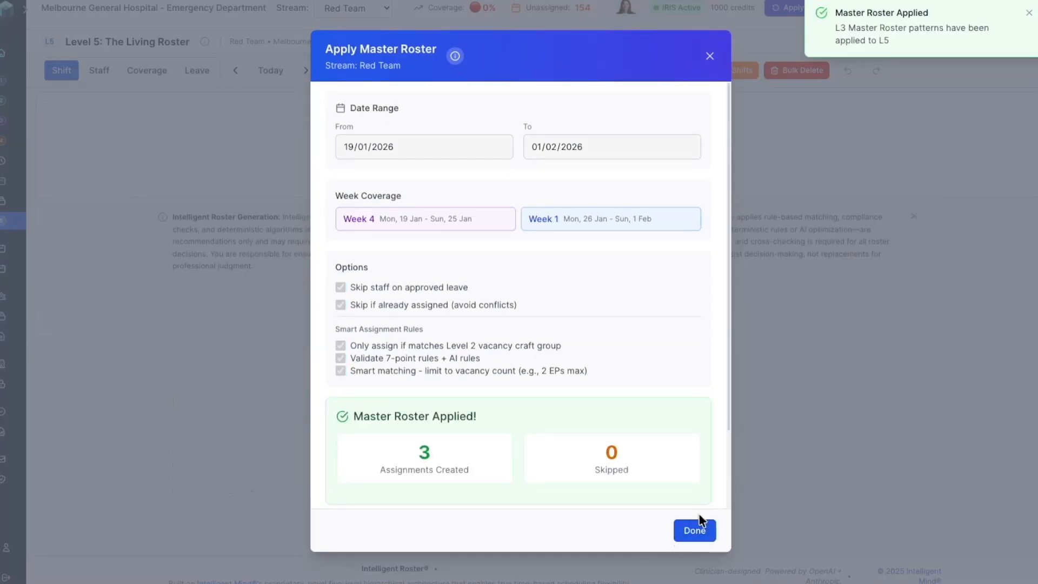
Step: Close the master roster summary and generate the rest of the Red Team roster with IRIS for Jan 19 - Feb 1, 2026
{"action": "left_click", "coordinate": [692, 533]}
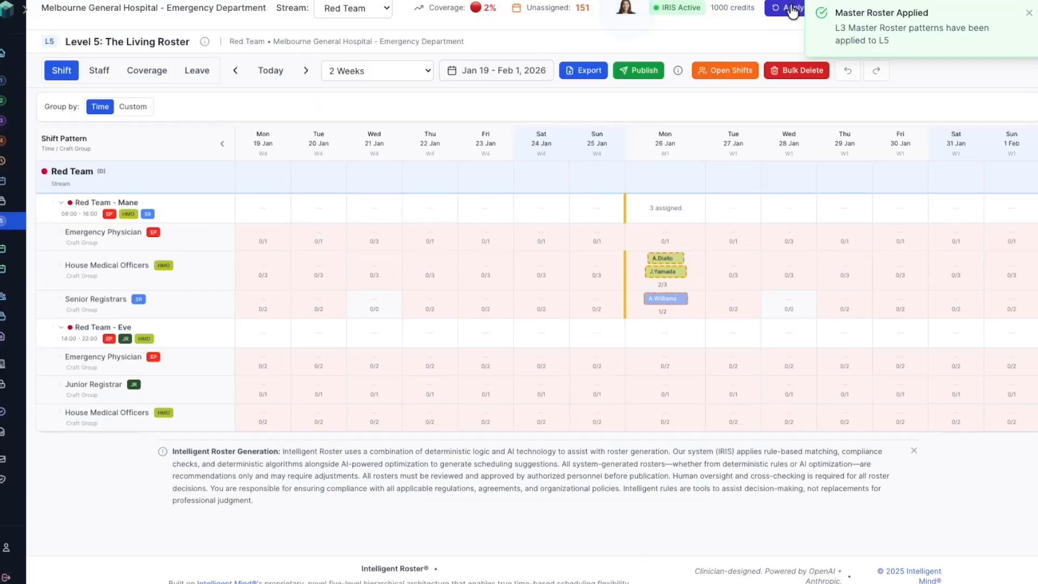
{"action": "left_click", "coordinate": [1032, 16]}
{"action": "left_click", "coordinate": [901, 9]}
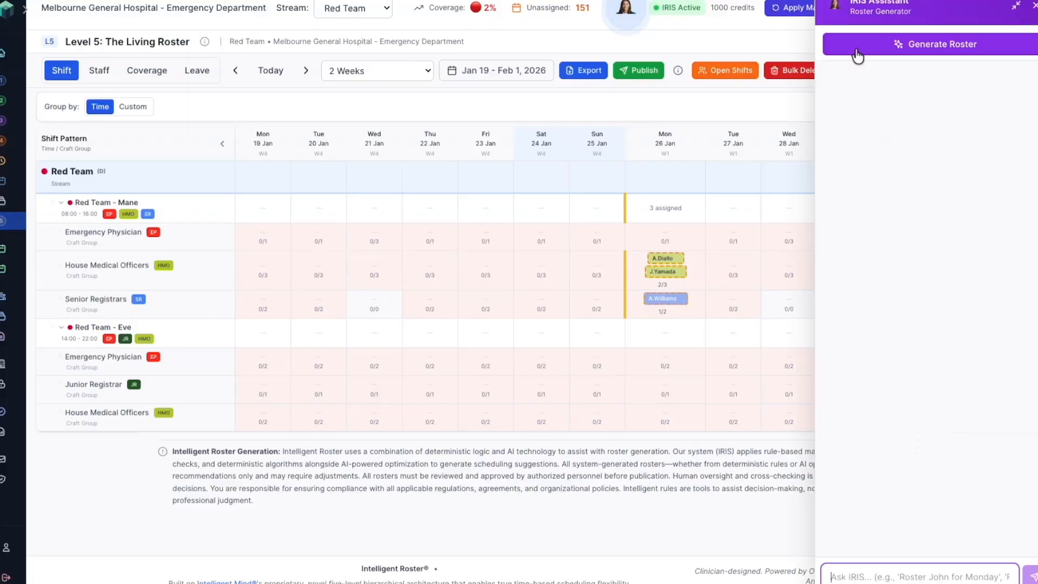
{"action": "left_click", "coordinate": [918, 56]}
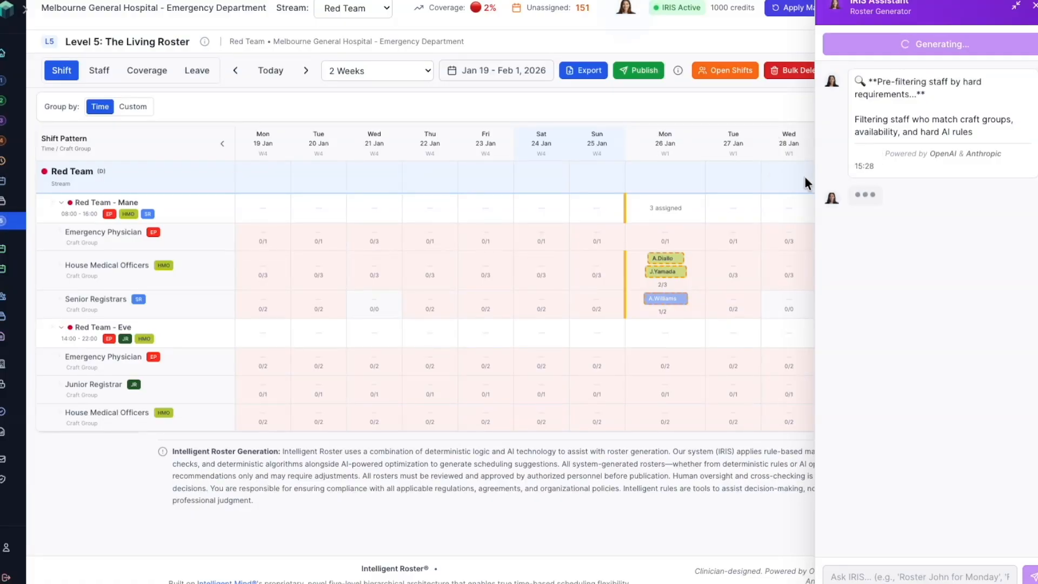
{"action": "scroll", "coordinate": [452, 480], "scroll_direction": "down", "scroll_amount": 3}
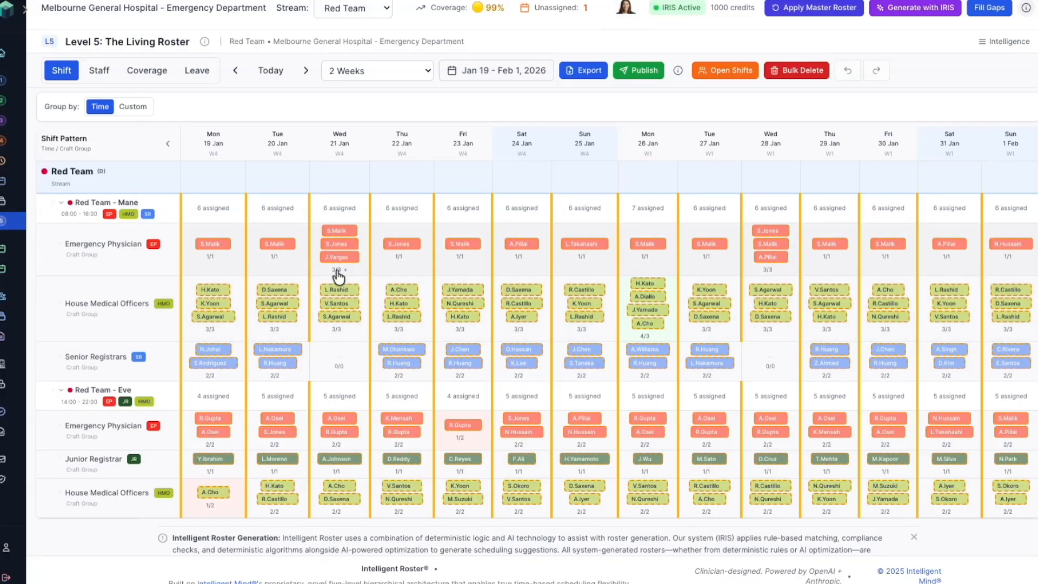
{"action": "scroll", "coordinate": [400, 425], "scroll_direction": "down", "scroll_amount": 1}
{"action": "scroll", "coordinate": [416, 427], "scroll_direction": "up", "scroll_amount": 1}
{"action": "scroll", "coordinate": [416, 427], "scroll_direction": "up", "scroll_amount": 1}
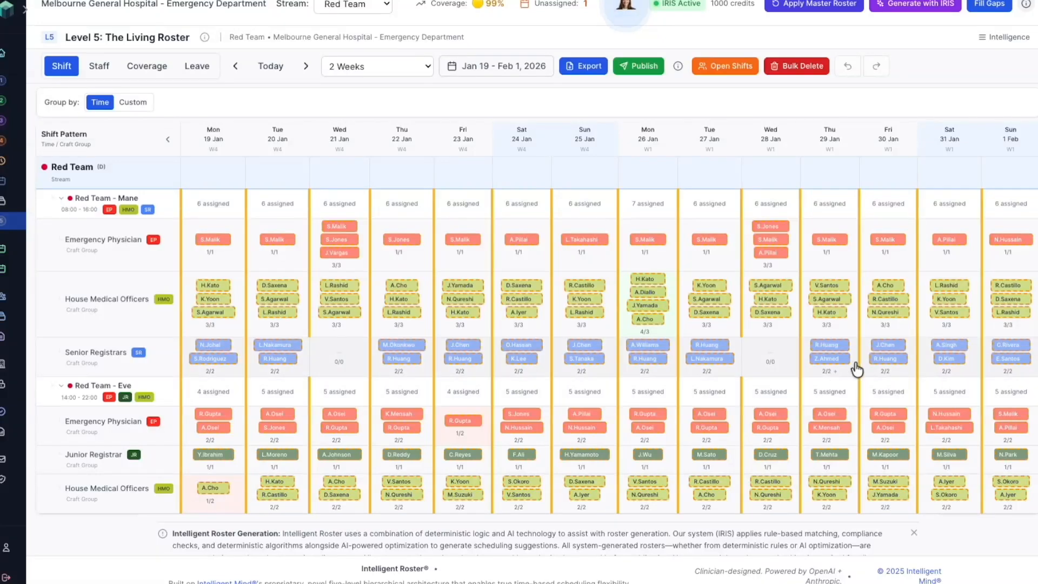
{"action": "scroll", "coordinate": [323, 440], "scroll_direction": "up", "scroll_amount": 1}
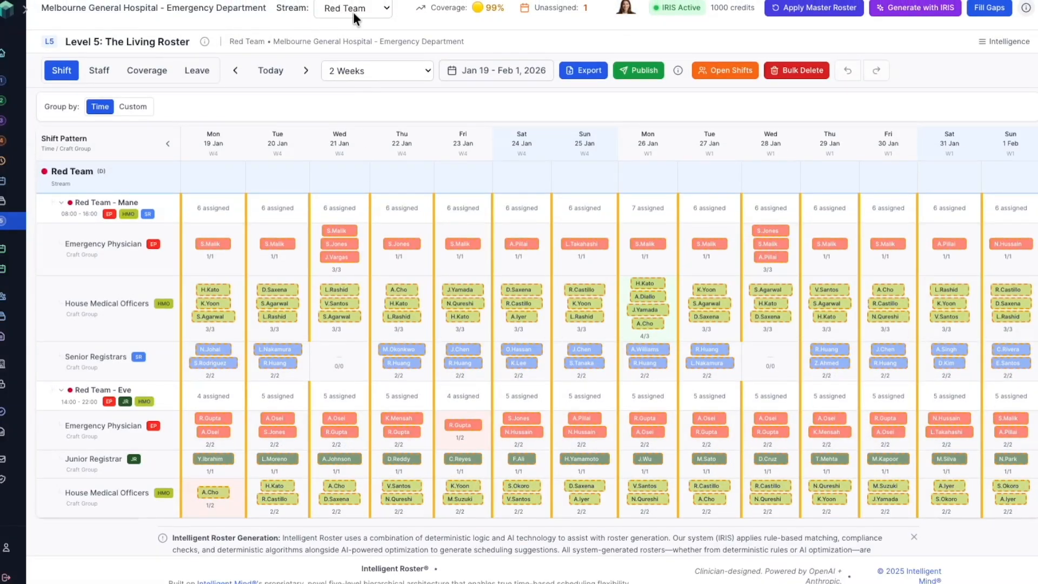
Step: Switch to the Green Team stream and generate its two-week roster with IRIS
{"action": "left_click", "coordinate": [351, 7]}
{"action": "left_click", "coordinate": [352, 18]}
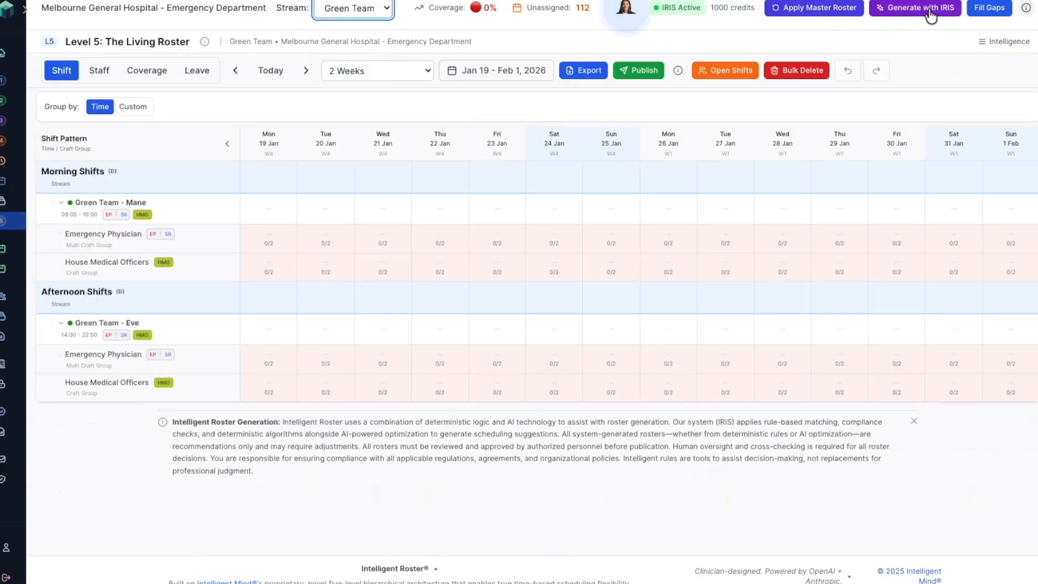
{"action": "left_click", "coordinate": [848, 10]}
{"action": "left_click", "coordinate": [935, 11]}
{"action": "left_click", "coordinate": [943, 43]}
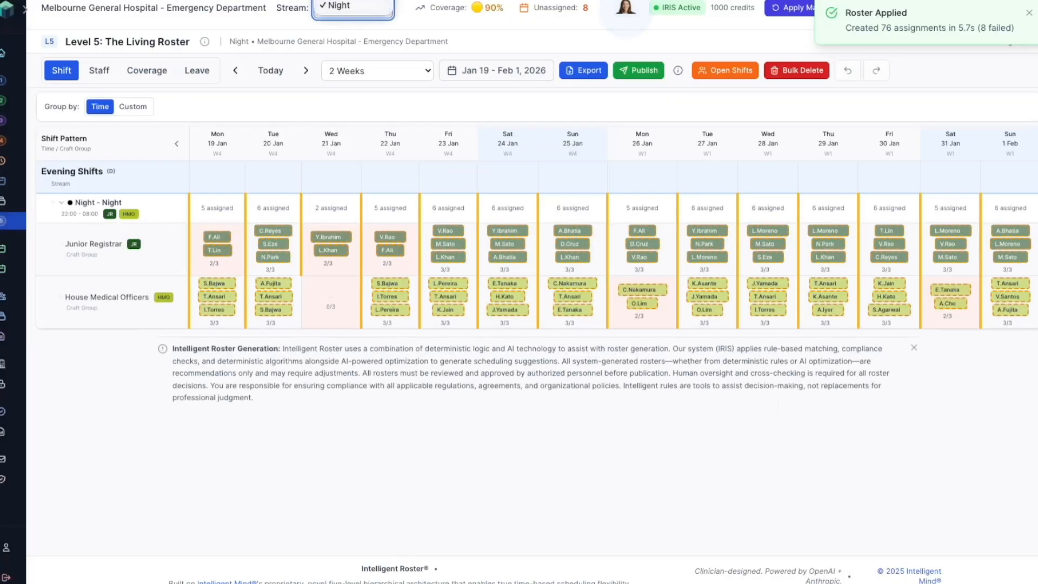
Step: Show All Streams and review the generated shift assignments from the morning shifts through the night shifts
{"action": "left_click", "coordinate": [349, 1]}
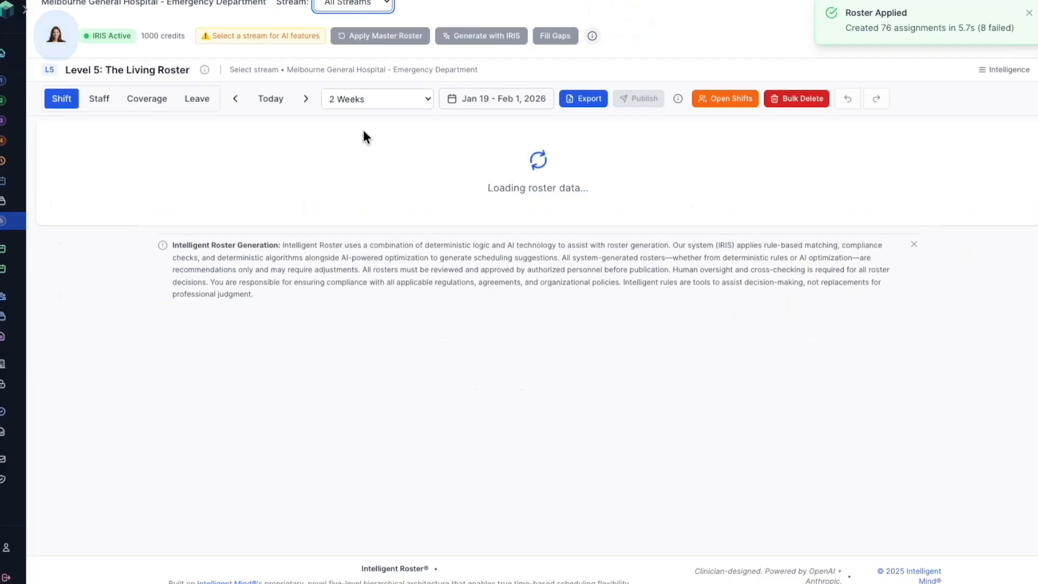
{"action": "mouse_move", "coordinate": [352, 388]}
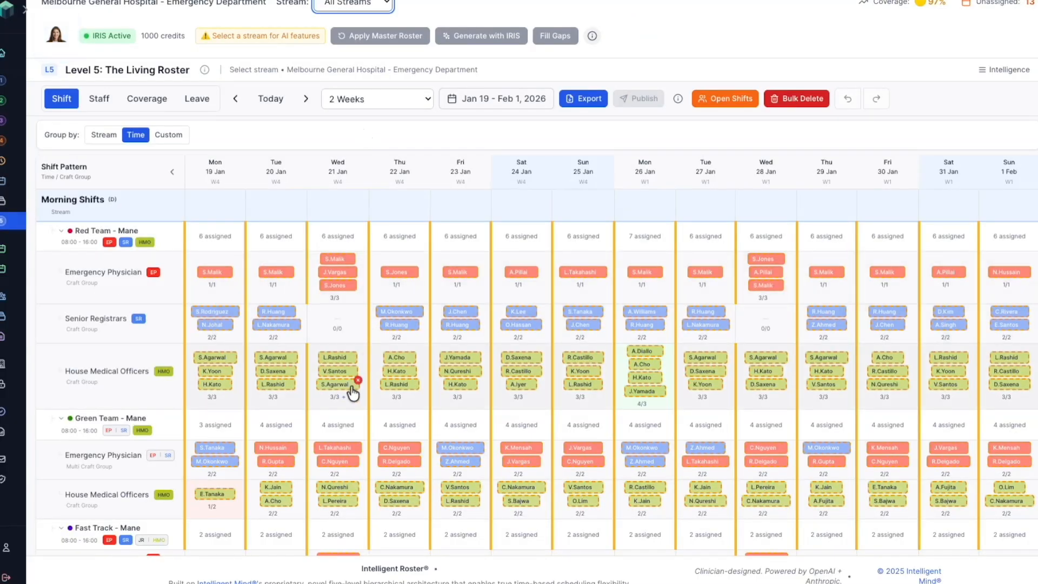
{"action": "scroll", "coordinate": [340, 405], "scroll_direction": "down", "scroll_amount": 3}
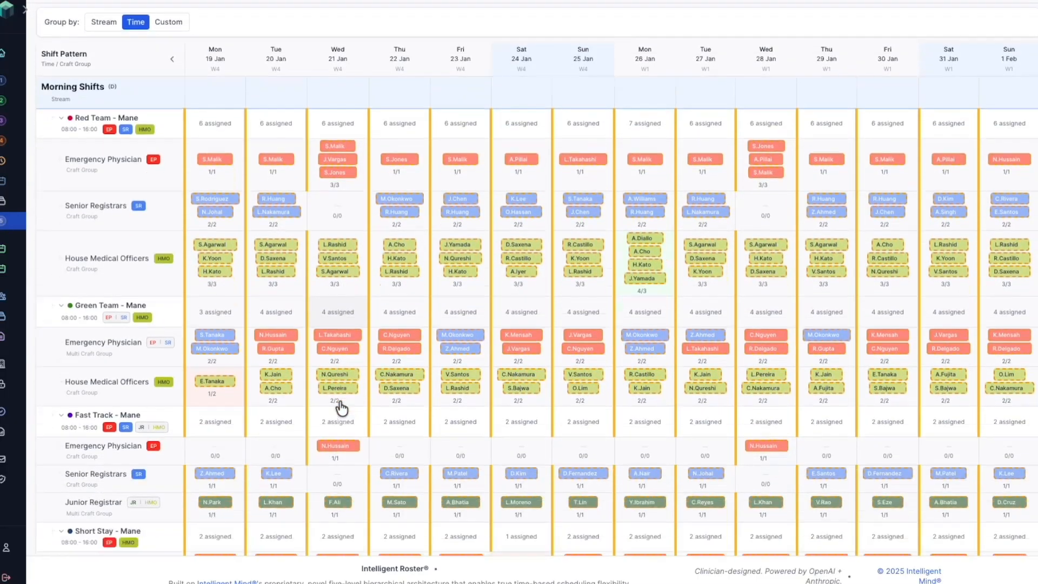
{"action": "scroll", "coordinate": [340, 408], "scroll_direction": "down", "scroll_amount": 10}
{"action": "scroll", "coordinate": [341, 408], "scroll_direction": "down", "scroll_amount": 7}
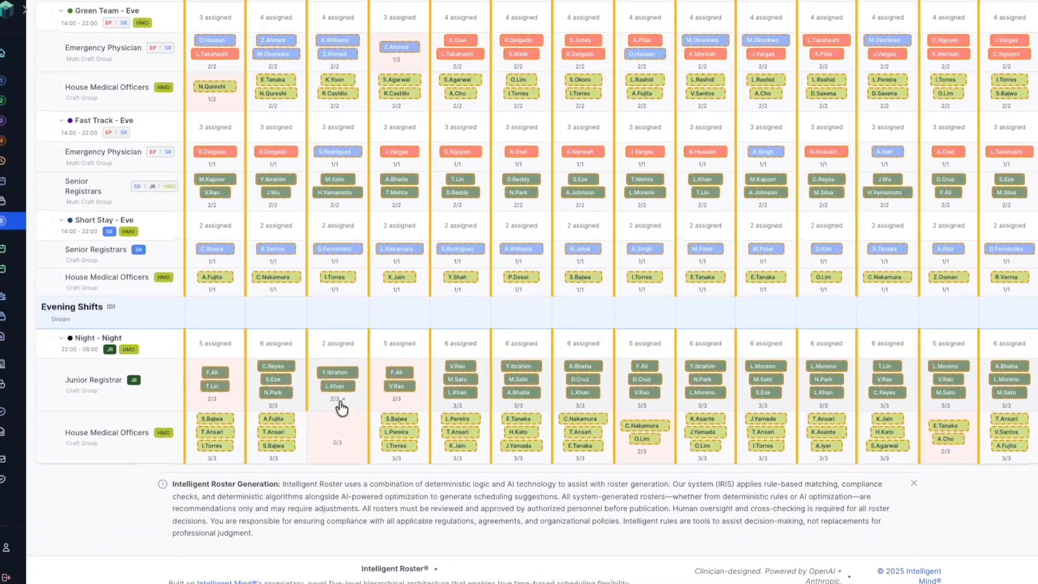
{"action": "scroll", "coordinate": [341, 408], "scroll_direction": "up", "scroll_amount": 20}
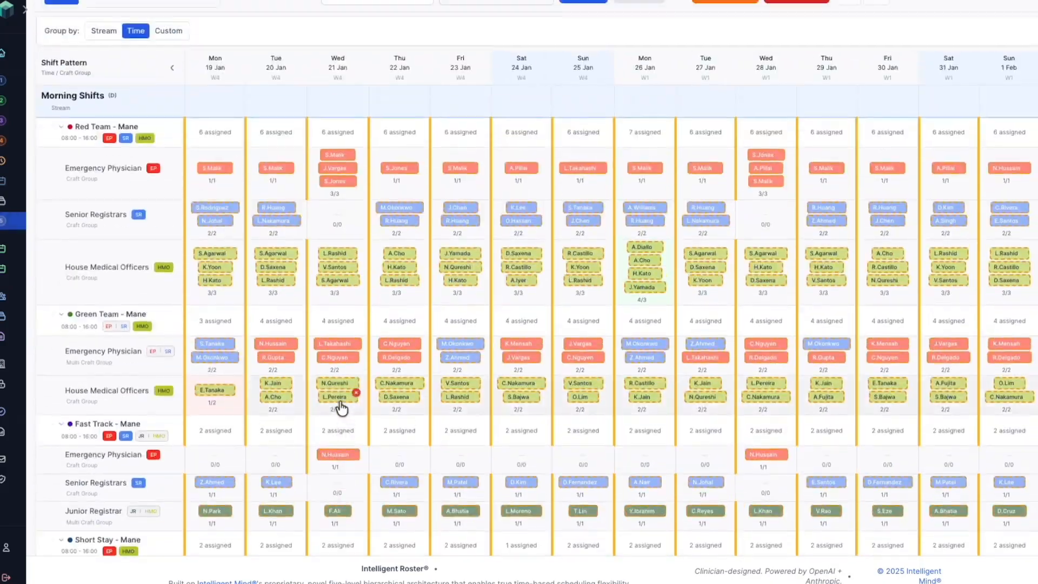
{"action": "scroll", "coordinate": [340, 409], "scroll_direction": "up", "scroll_amount": 3}
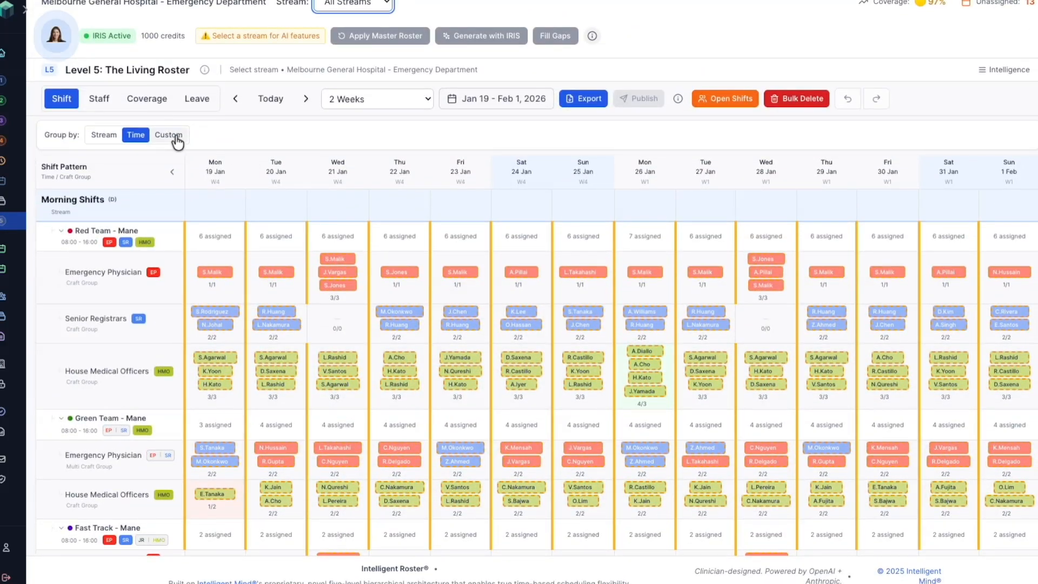
Step: Examine the coverage of every stream and craft group for remaining gaps over the two-week period
{"action": "left_click", "coordinate": [154, 104]}
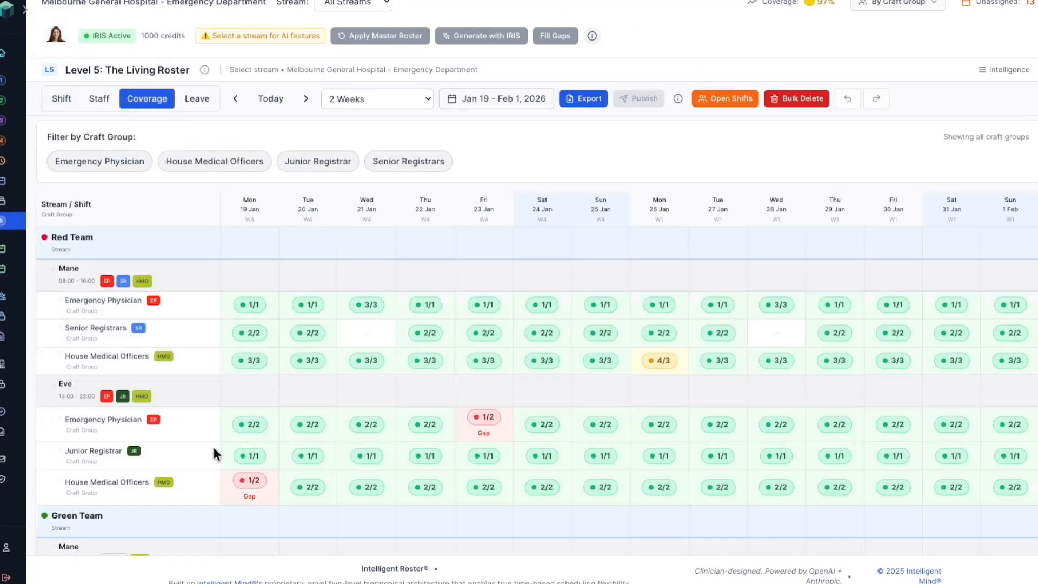
{"action": "scroll", "coordinate": [503, 476], "scroll_direction": "down", "scroll_amount": 1}
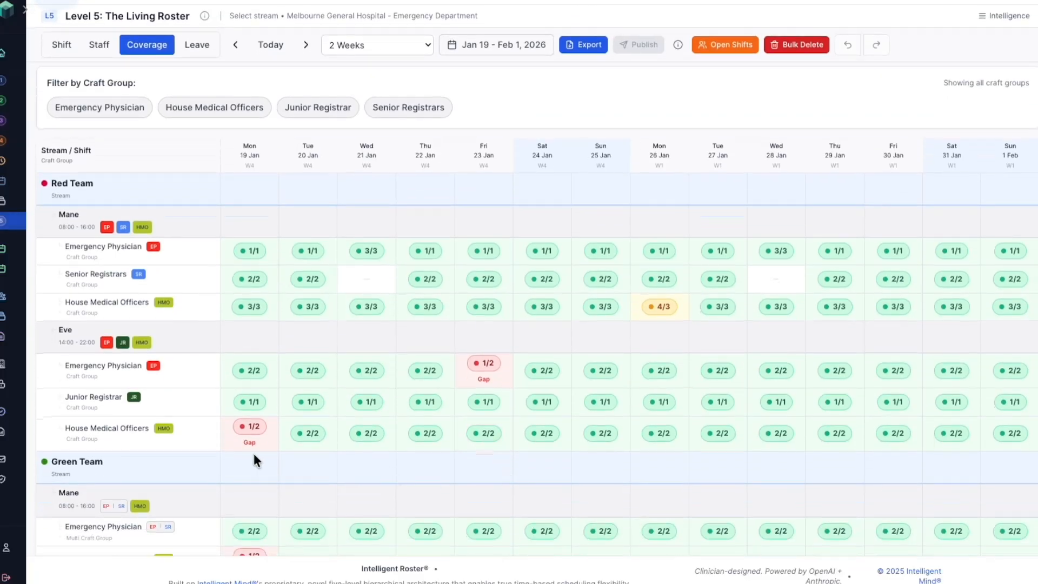
{"action": "scroll", "coordinate": [493, 408], "scroll_direction": "down", "scroll_amount": 3}
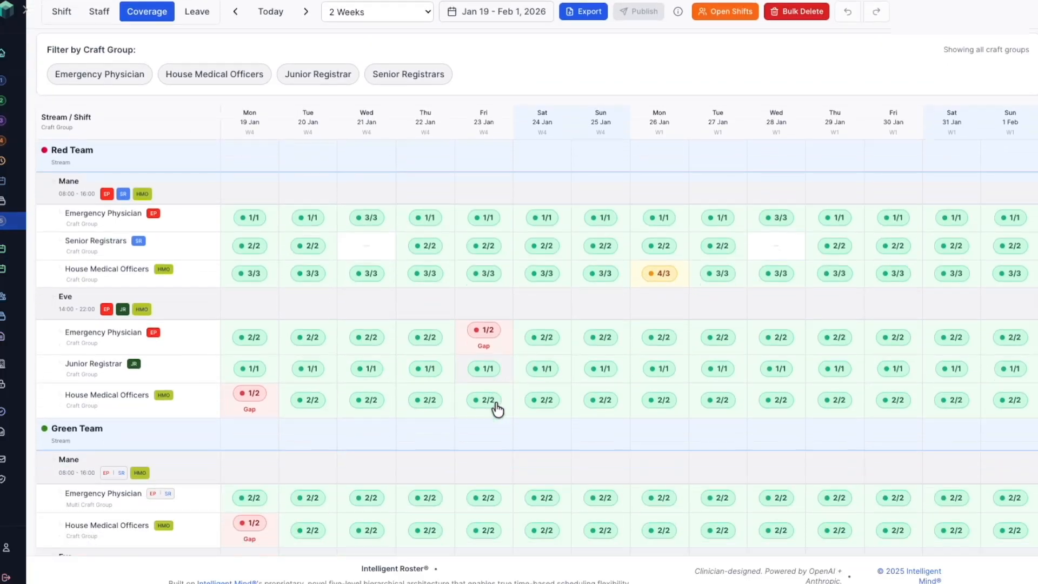
{"action": "scroll", "coordinate": [498, 412], "scroll_direction": "down", "scroll_amount": 1}
{"action": "scroll", "coordinate": [463, 417], "scroll_direction": "up", "scroll_amount": 5}
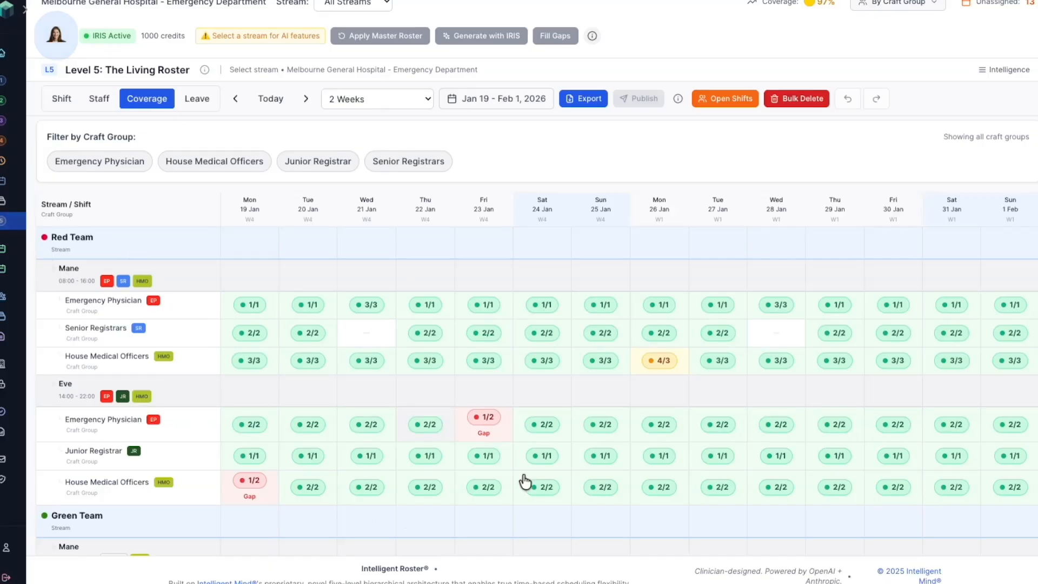
Step: Fill the Red Team's coverage gaps by applying both suggested preferred-availability assignments for Mon, 19 Jan and Fri, 23 Jan
{"action": "left_click", "coordinate": [340, 5]}
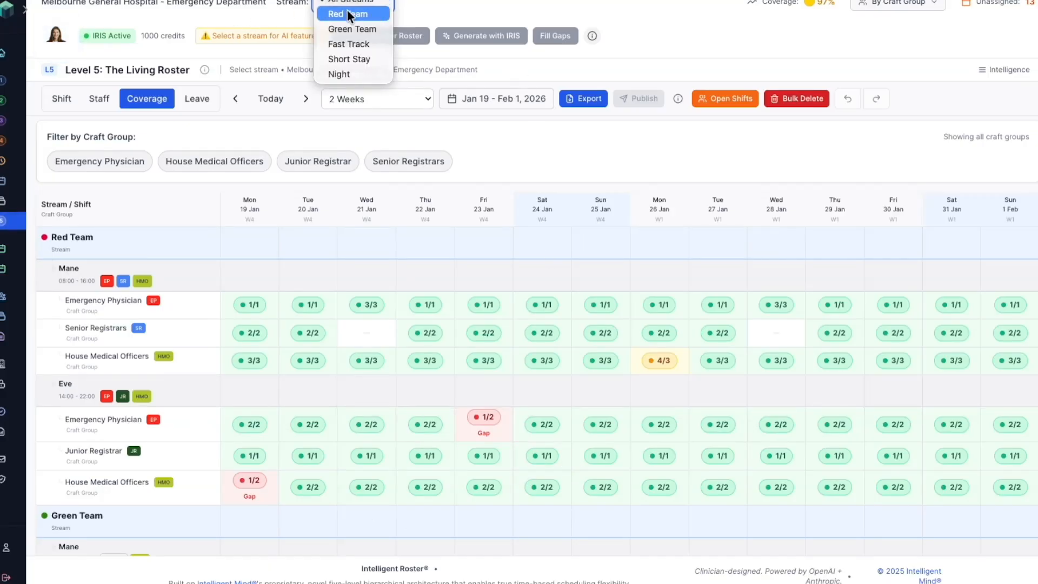
{"action": "left_click", "coordinate": [349, 12]}
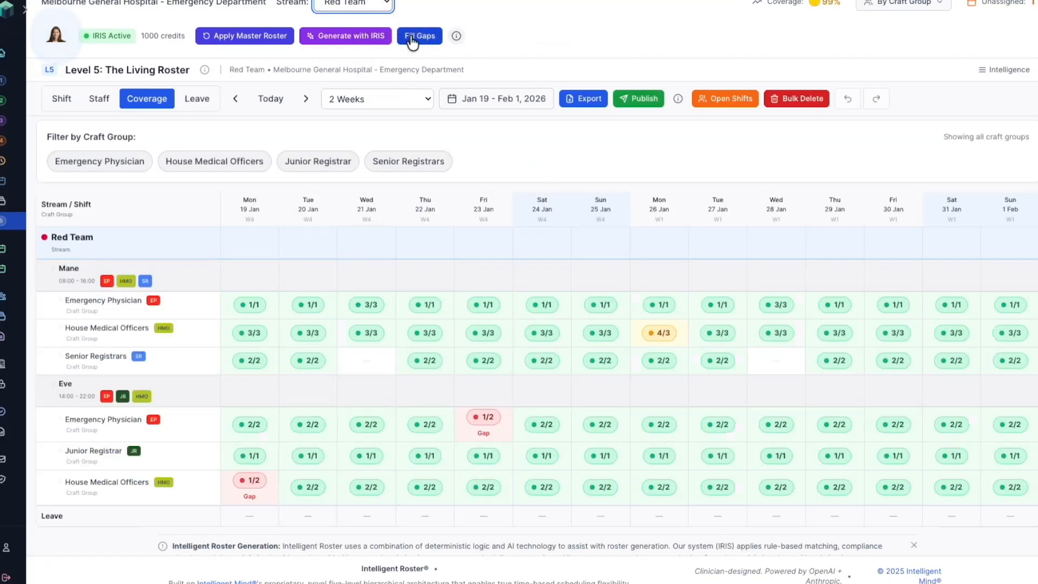
{"action": "left_click", "coordinate": [431, 37]}
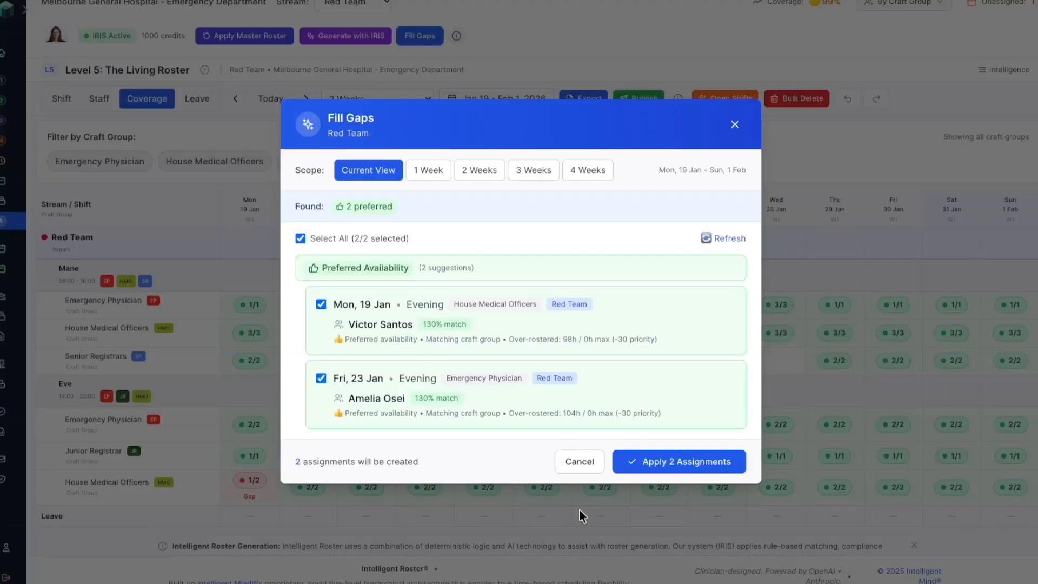
{"action": "left_click", "coordinate": [665, 461]}
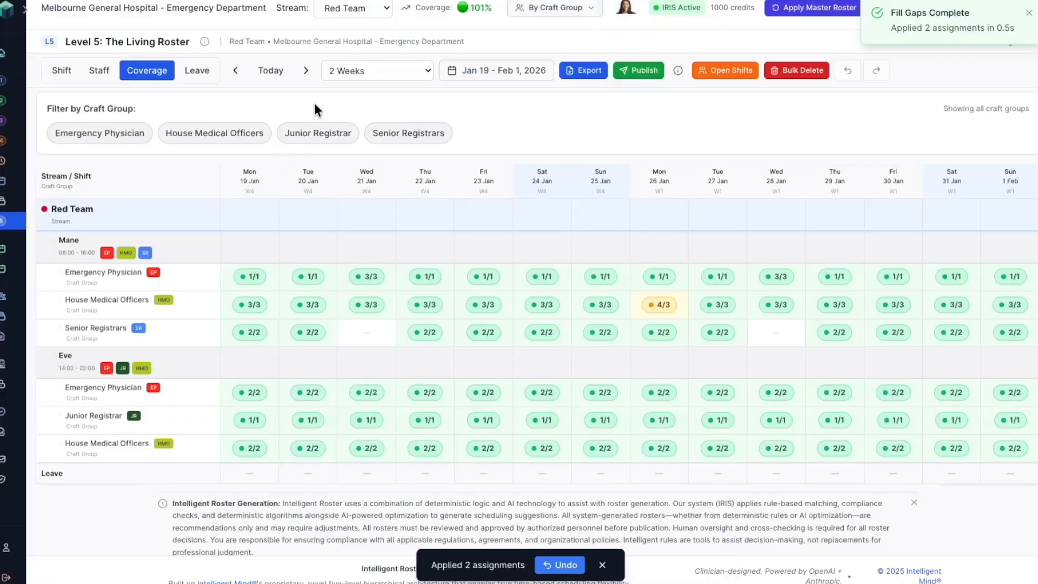
Step: Fill the coverage gaps of the Green Team and the other streams with the suggested assignments
{"action": "left_click", "coordinate": [353, 8]}
{"action": "left_click", "coordinate": [349, 21]}
{"action": "left_click", "coordinate": [426, 36]}
{"action": "left_click", "coordinate": [349, 3]}
{"action": "left_click", "coordinate": [355, 19]}
{"action": "left_click", "coordinate": [422, 36]}
{"action": "left_click", "coordinate": [679, 428]}
Step: Show All Streams by shift and unassign the surplus House Medical Officer from the Red Team morning shift on Mon, Jan 26
{"action": "left_click", "coordinate": [327, 7]}
{"action": "left_click", "coordinate": [328, 5]}
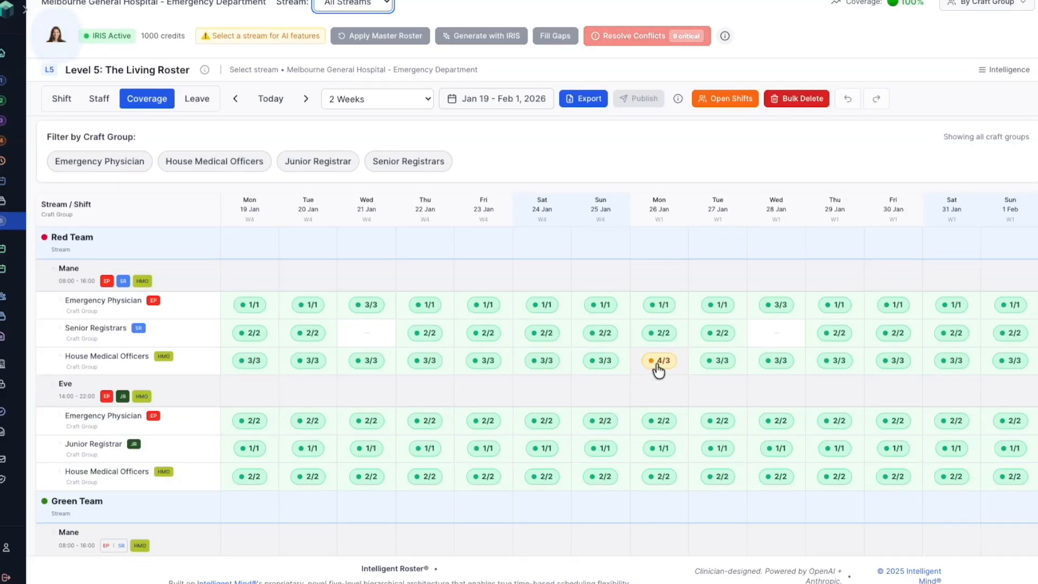
{"action": "mouse_move", "coordinate": [658, 370]}
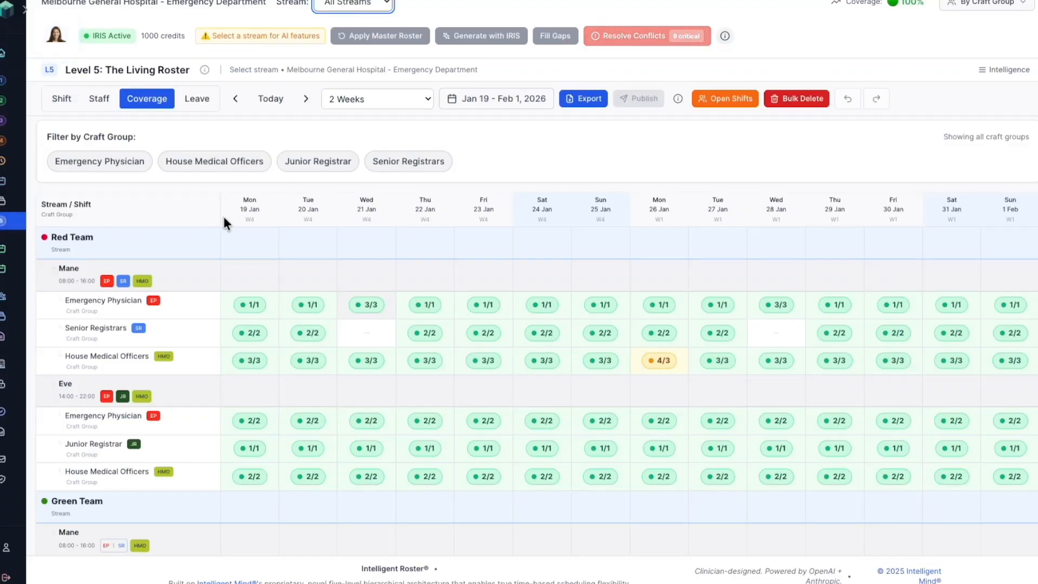
{"action": "left_click", "coordinate": [62, 98]}
{"action": "mouse_move", "coordinate": [627, 394]}
{"action": "left_click", "coordinate": [664, 388]}
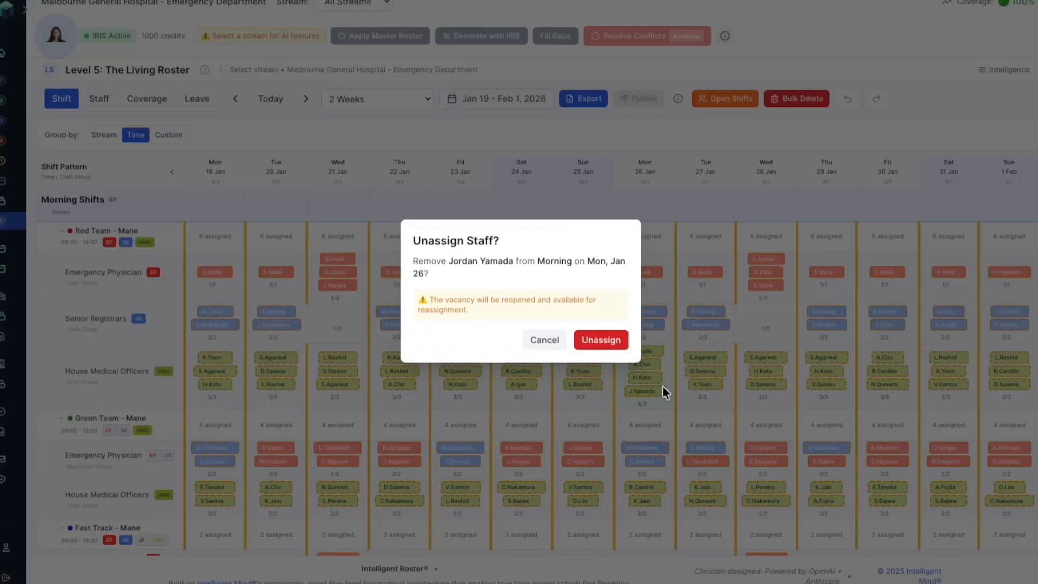
{"action": "left_click", "coordinate": [599, 341]}
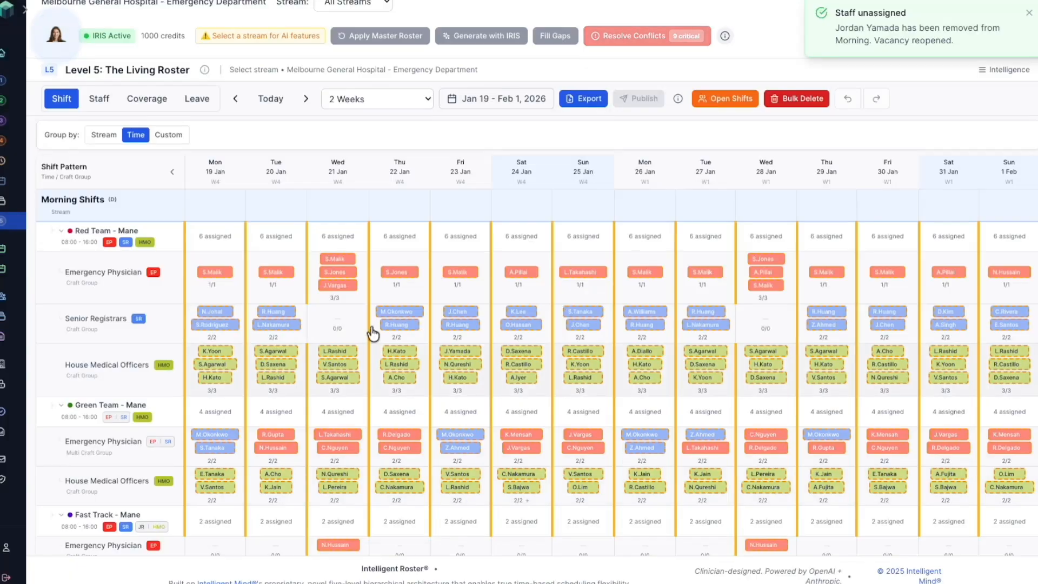
Step: Recheck the coverage of all streams after the surplus assignment's removal
{"action": "left_click", "coordinate": [144, 98]}
{"action": "scroll", "coordinate": [380, 355], "scroll_direction": "down", "scroll_amount": 11}
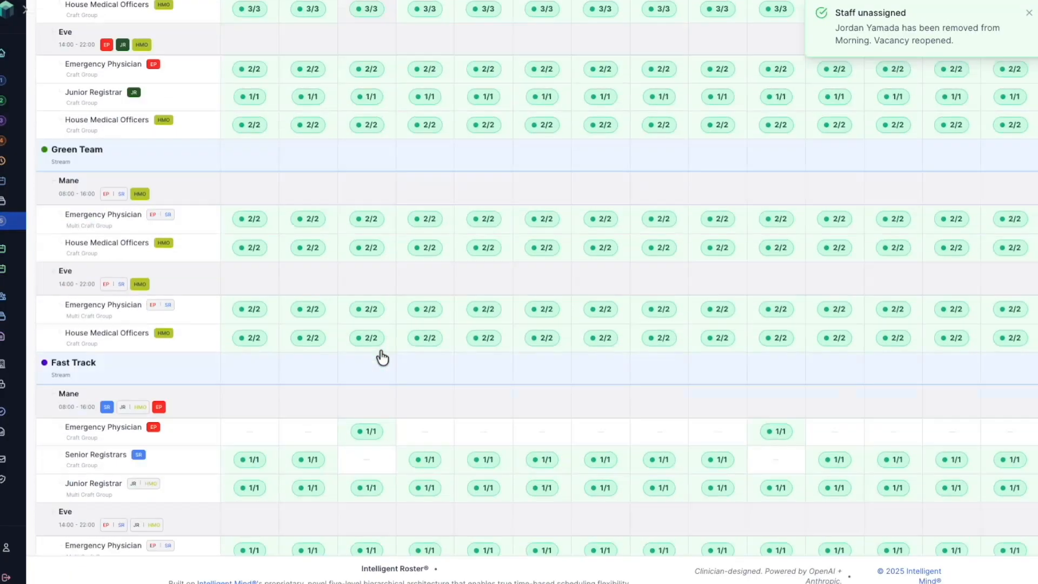
{"action": "scroll", "coordinate": [380, 349], "scroll_direction": "up", "scroll_amount": 12}
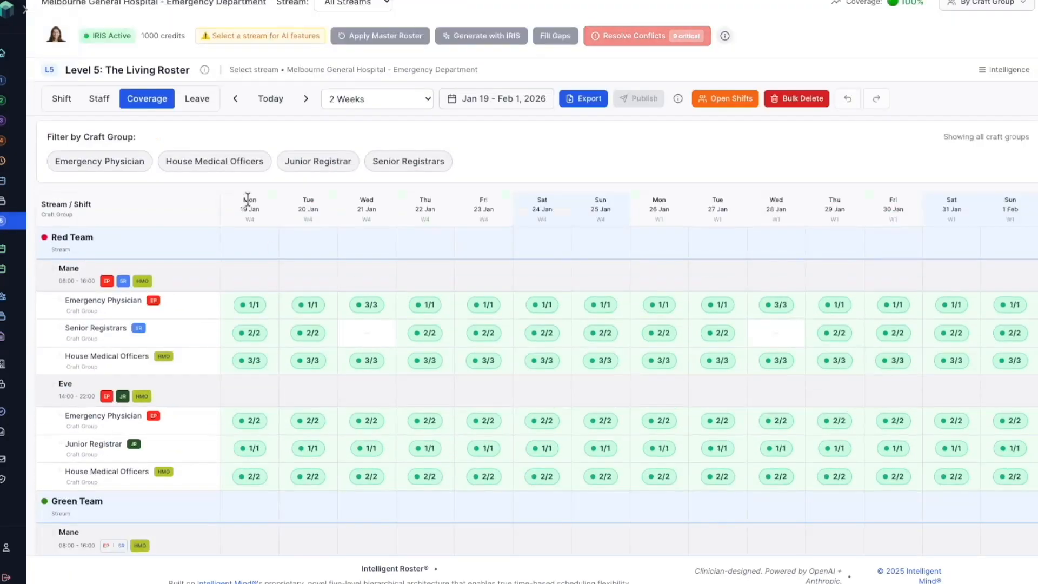
Step: Publish the Red Team roster for 19/01/2026 to 01/02/2026 with email notifications to affected staff, and switch to the Green Team stream
{"action": "left_click", "coordinate": [61, 100]}
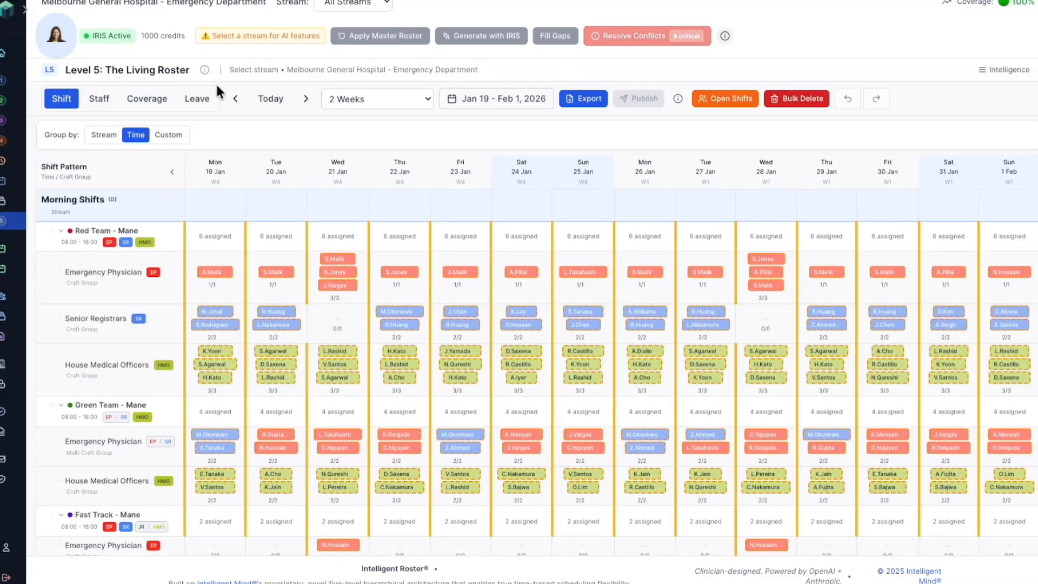
{"action": "left_click", "coordinate": [342, 7]}
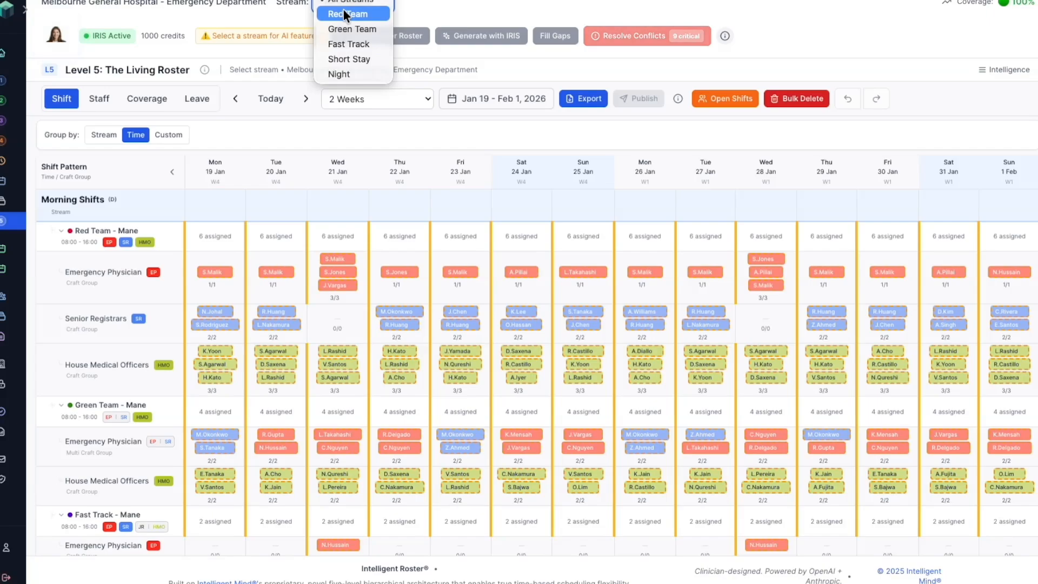
{"action": "left_click", "coordinate": [344, 13]}
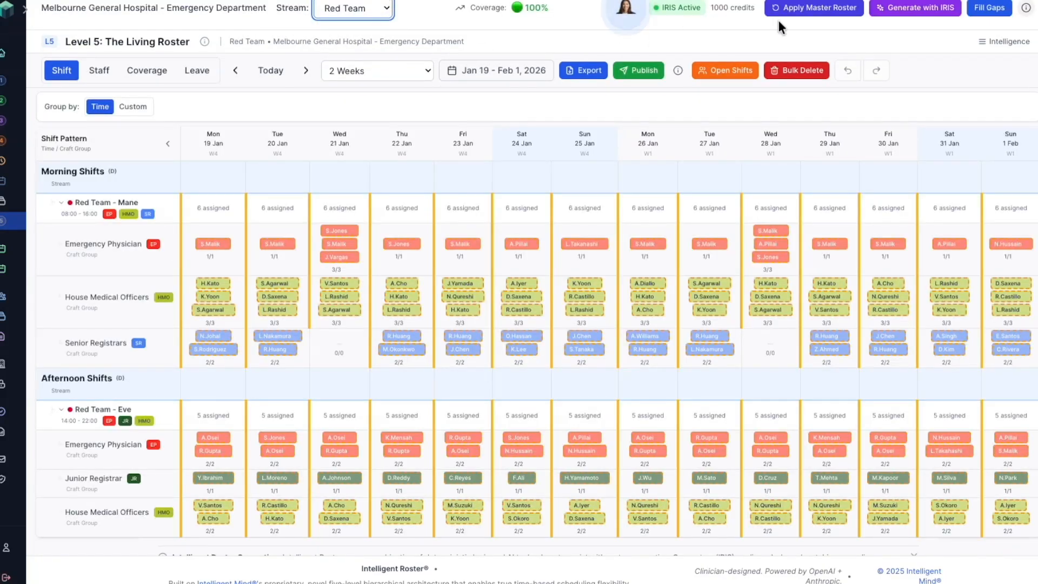
{"action": "left_click", "coordinate": [651, 71]}
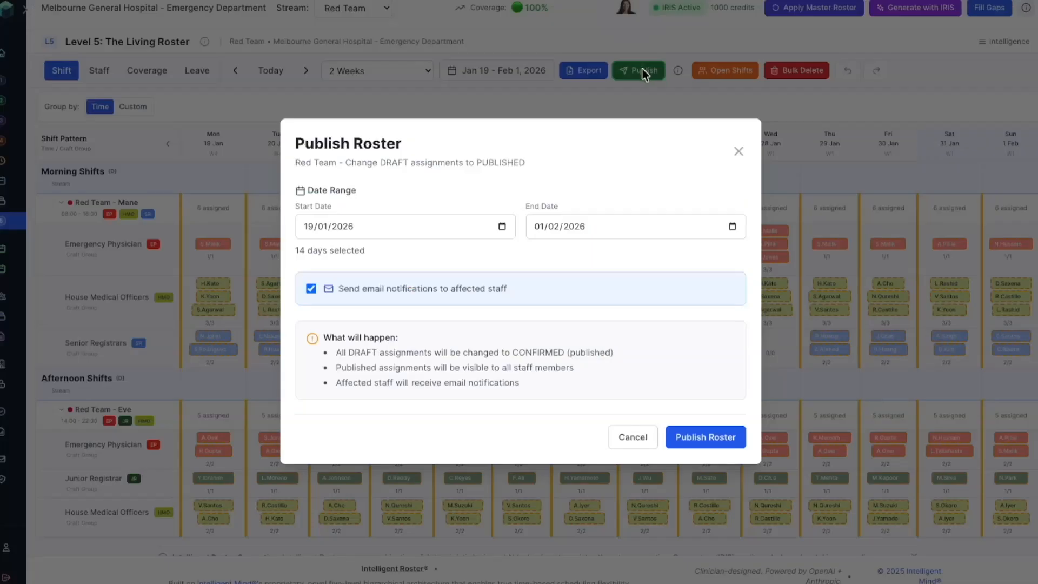
{"action": "left_click", "coordinate": [699, 436]}
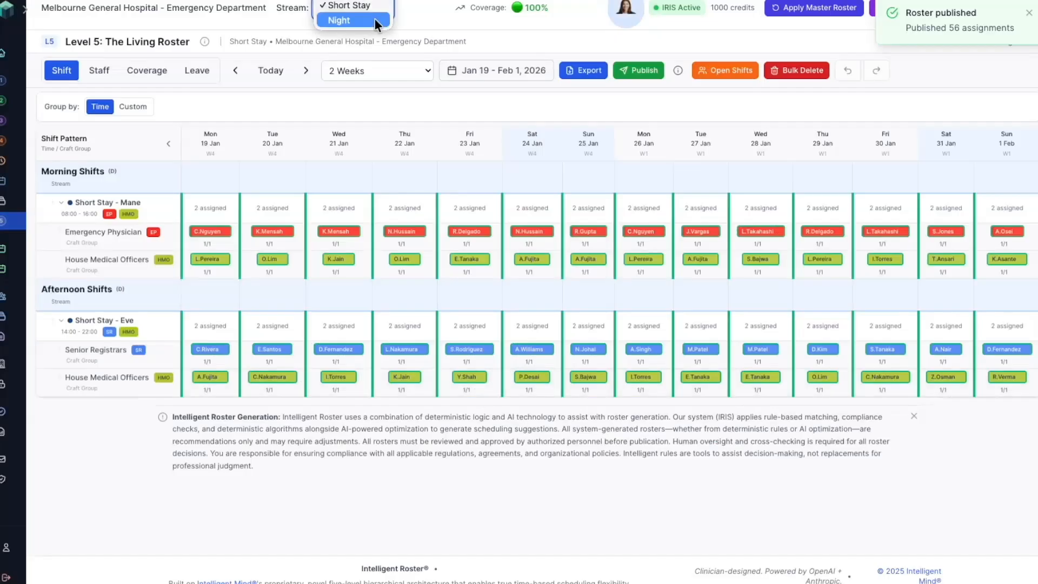
{"action": "left_click", "coordinate": [375, 24]}
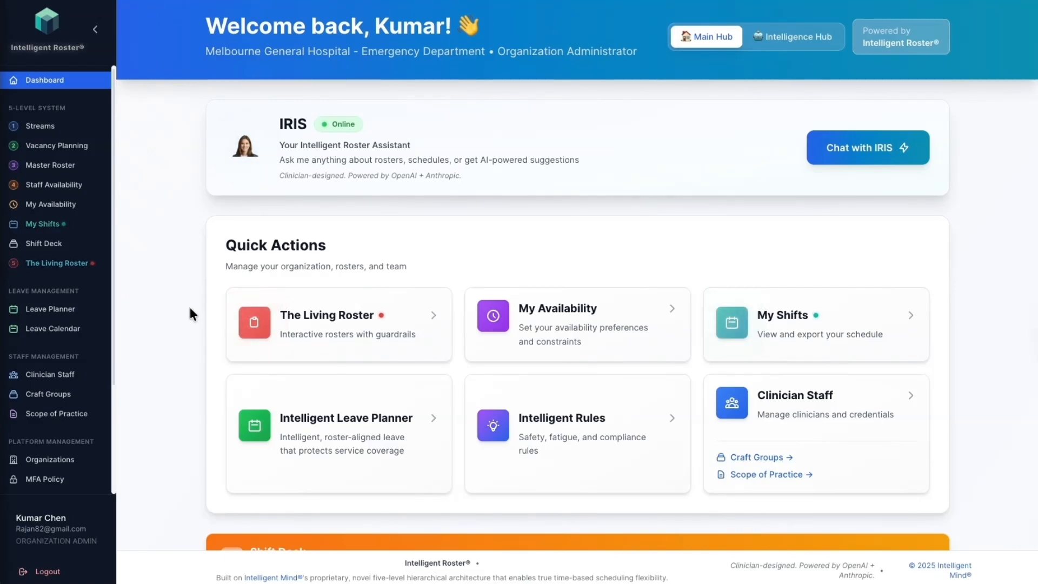
Step: Open the management page of the Melbourne General Hospital - Emergency Department organization
{"action": "left_click", "coordinate": [44, 461]}
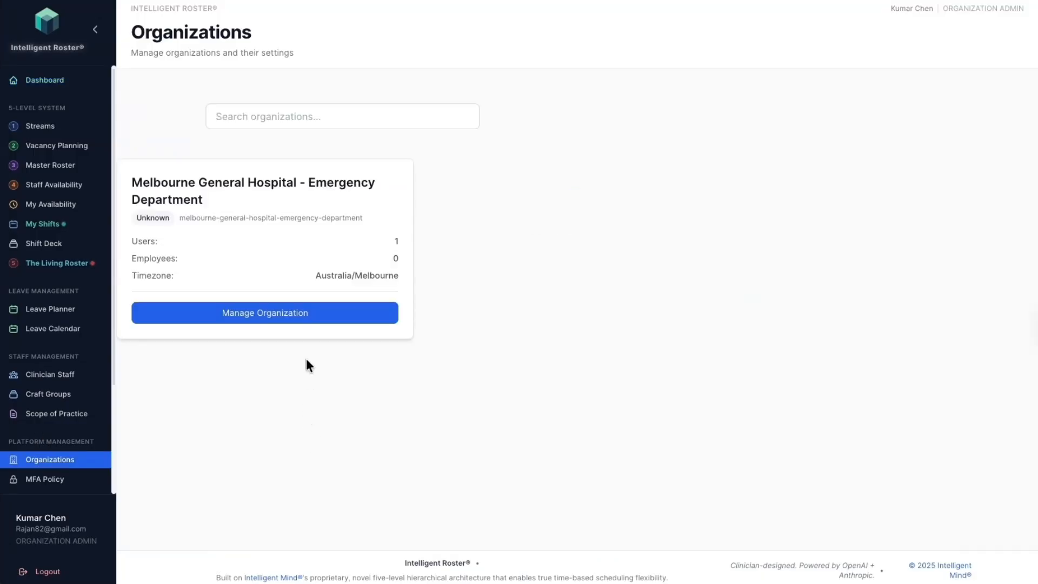
{"action": "left_click", "coordinate": [285, 316]}
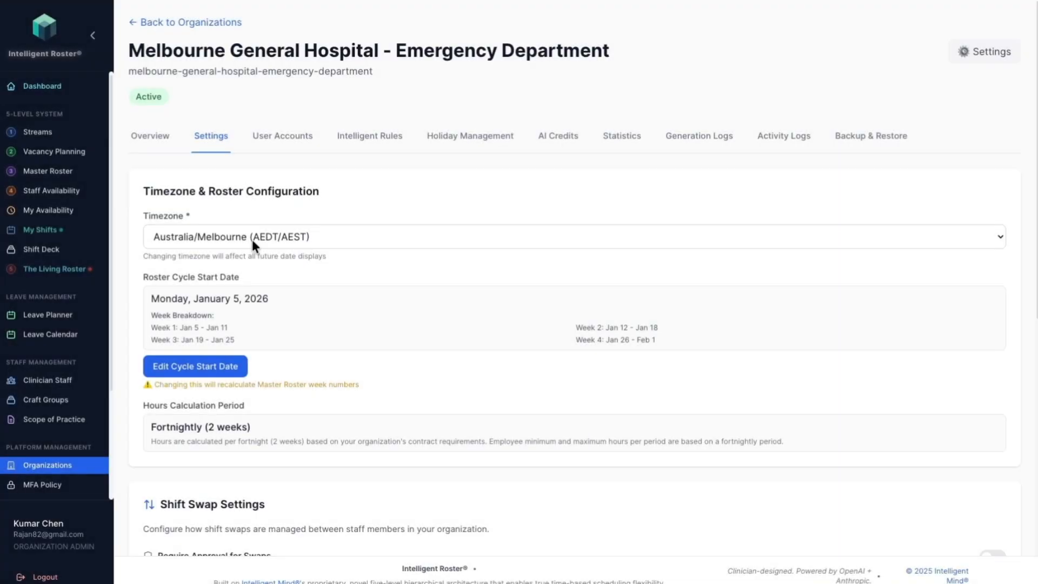
Step: Switch the organization's timezone to Australia/Sydney (AEDT/AEST) and back to Australia/Melbourne (AEDT/AEST)
{"action": "left_click", "coordinate": [253, 242]}
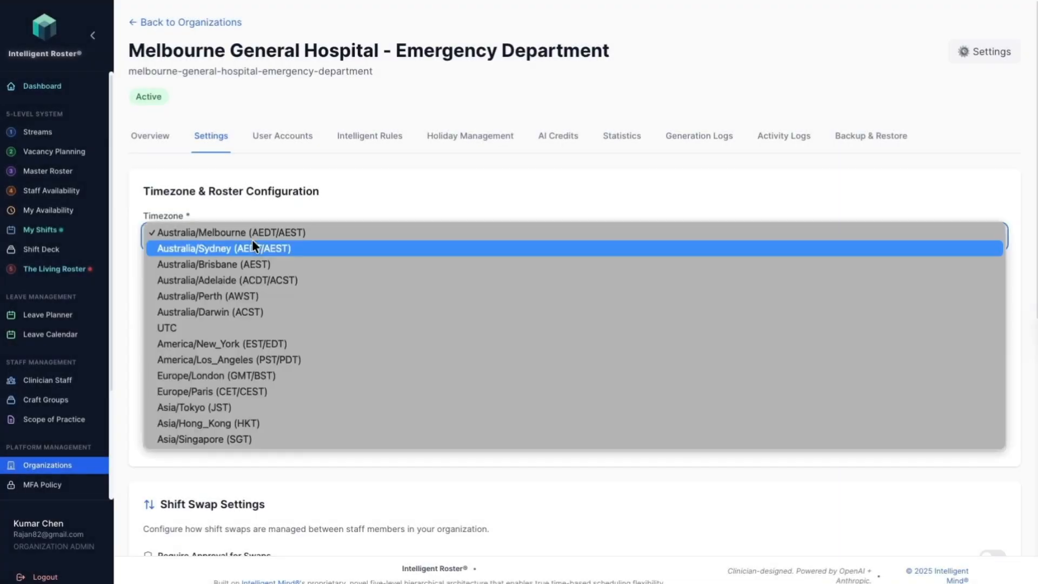
{"action": "left_click", "coordinate": [244, 249]}
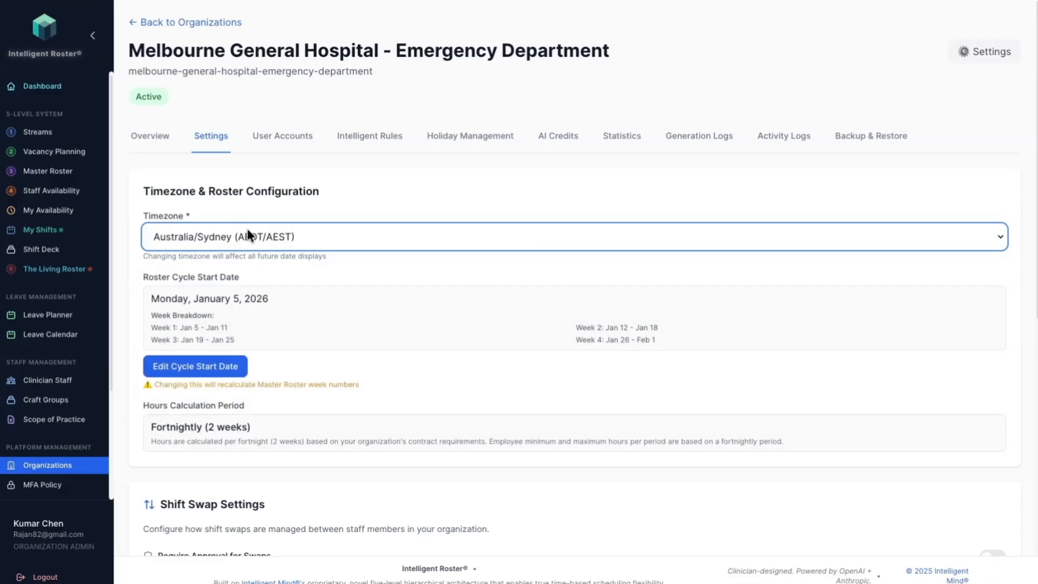
{"action": "left_click", "coordinate": [248, 229]}
{"action": "left_click", "coordinate": [251, 218]}
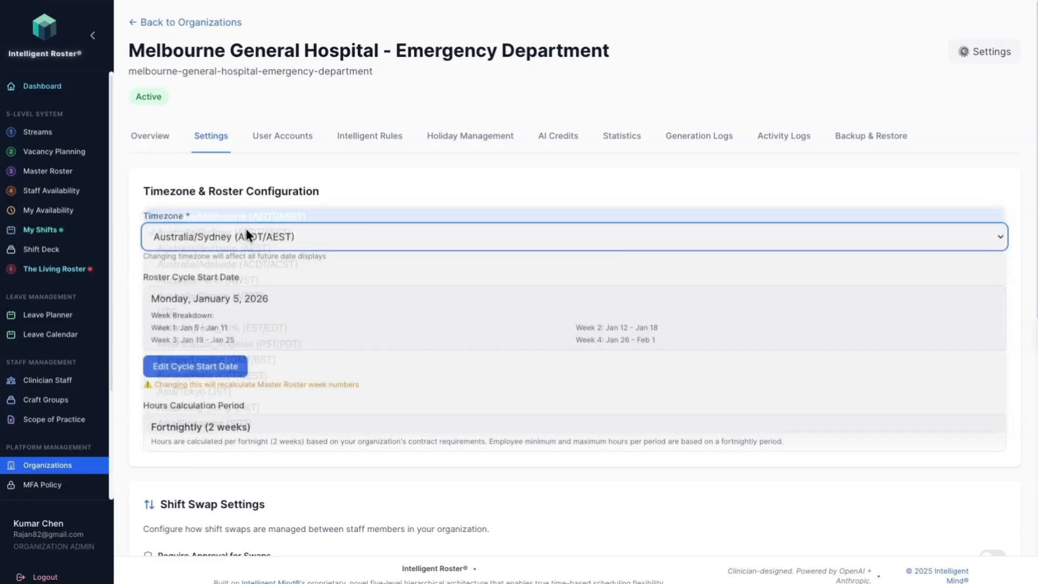
Step: Change the roster cycle start date to Monday 29/12/2025 and update it
{"action": "left_click", "coordinate": [198, 370]}
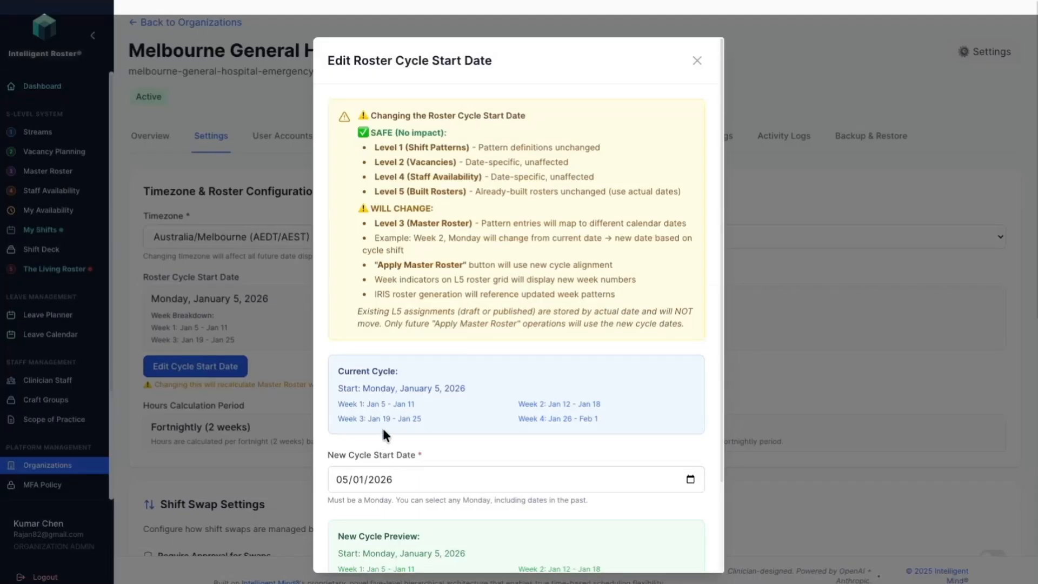
{"action": "left_click", "coordinate": [385, 483]}
{"action": "left_click", "coordinate": [690, 479]}
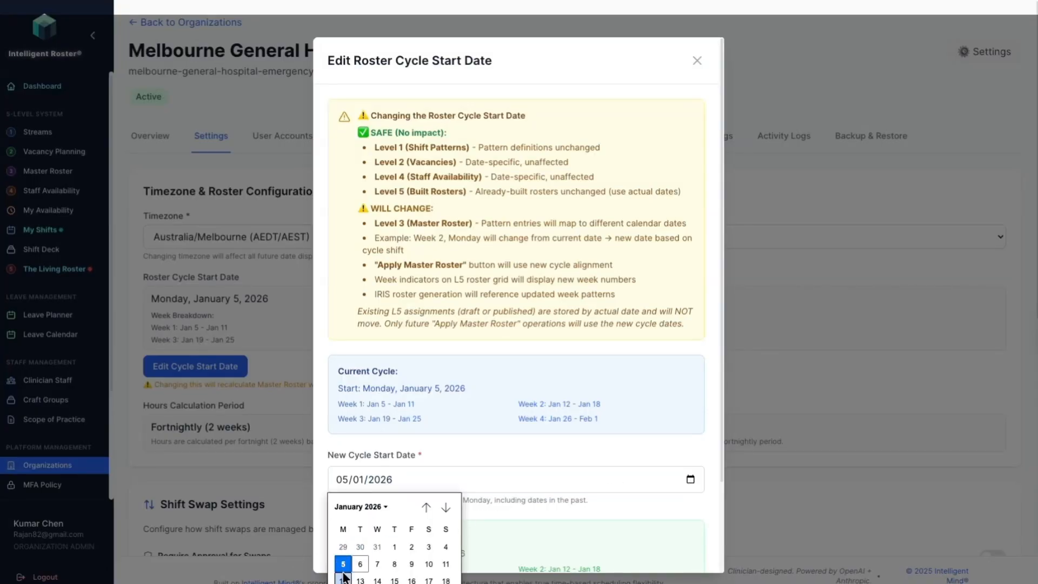
{"action": "left_click", "coordinate": [344, 546]}
{"action": "scroll", "coordinate": [438, 476], "scroll_direction": "down", "scroll_amount": 2}
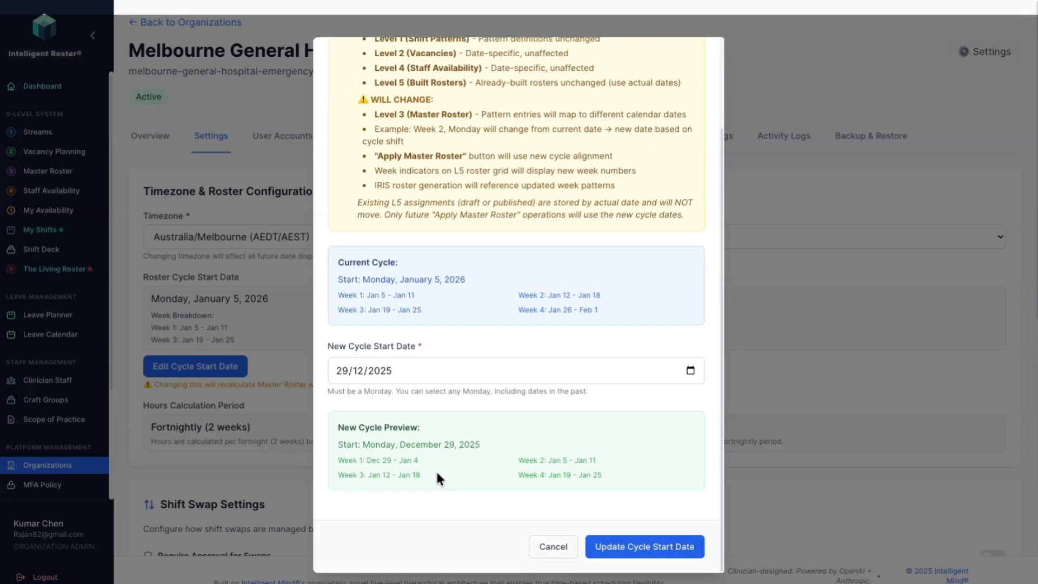
{"action": "left_click", "coordinate": [685, 557]}
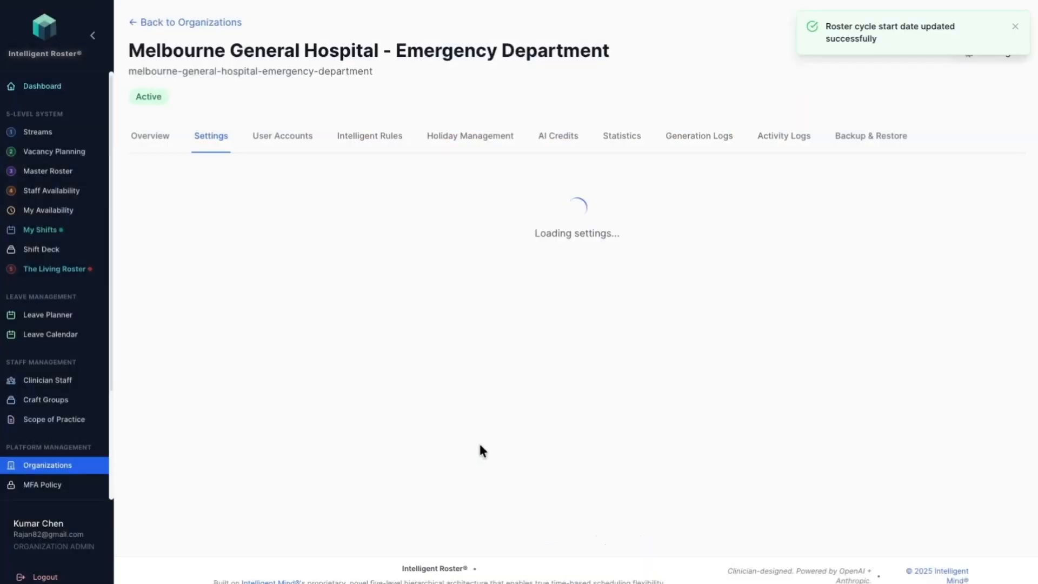
Step: Require approval for shift swaps with Both Roster Builders & Admins as approvers, and save the swap and organization settings
{"action": "scroll", "coordinate": [444, 373], "scroll_direction": "down", "scroll_amount": 5}
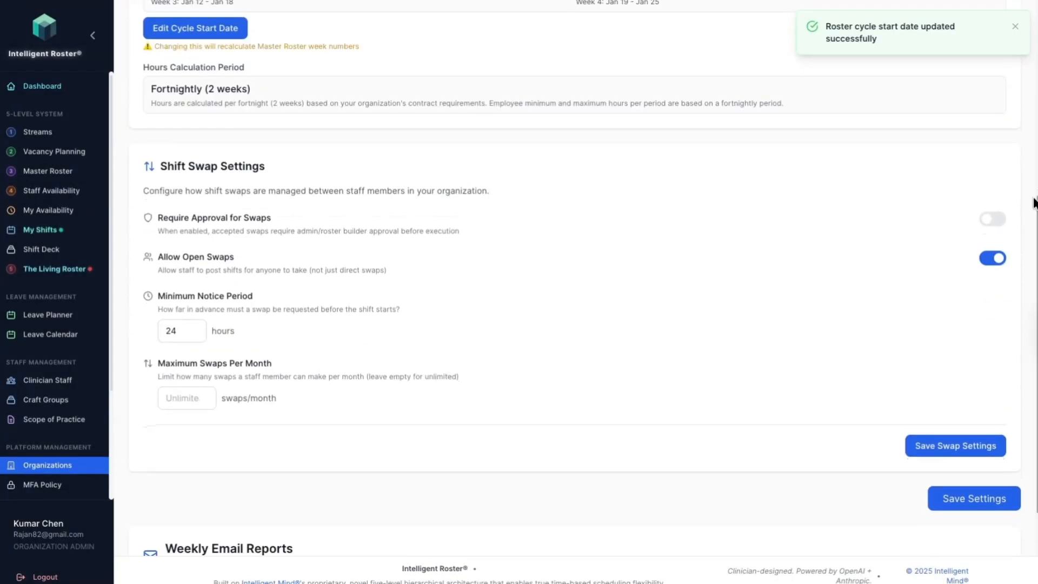
{"action": "left_click", "coordinate": [993, 219]}
{"action": "scroll", "coordinate": [617, 281], "scroll_direction": "down", "scroll_amount": 1}
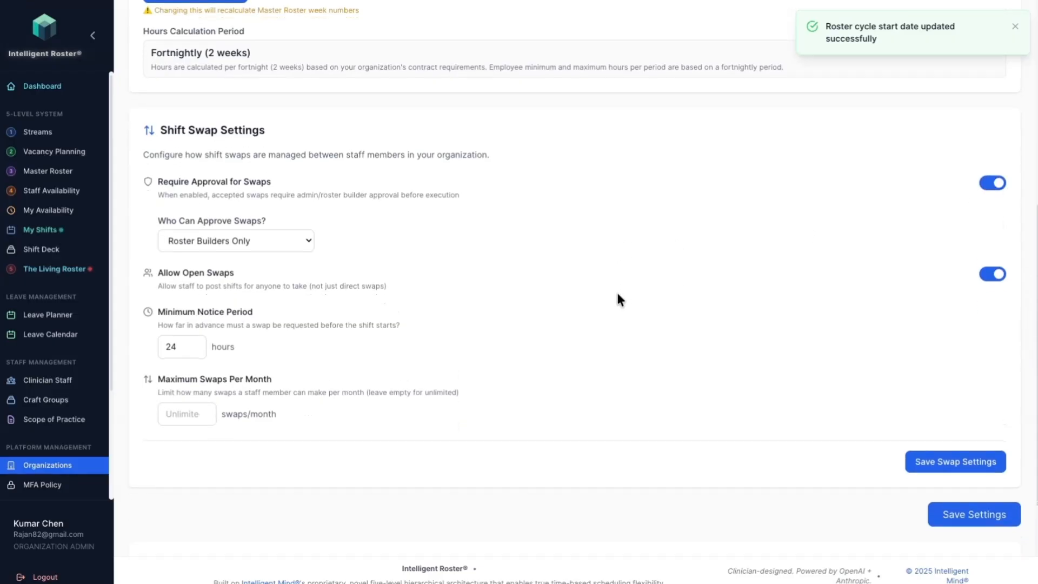
{"action": "left_click", "coordinate": [283, 242]}
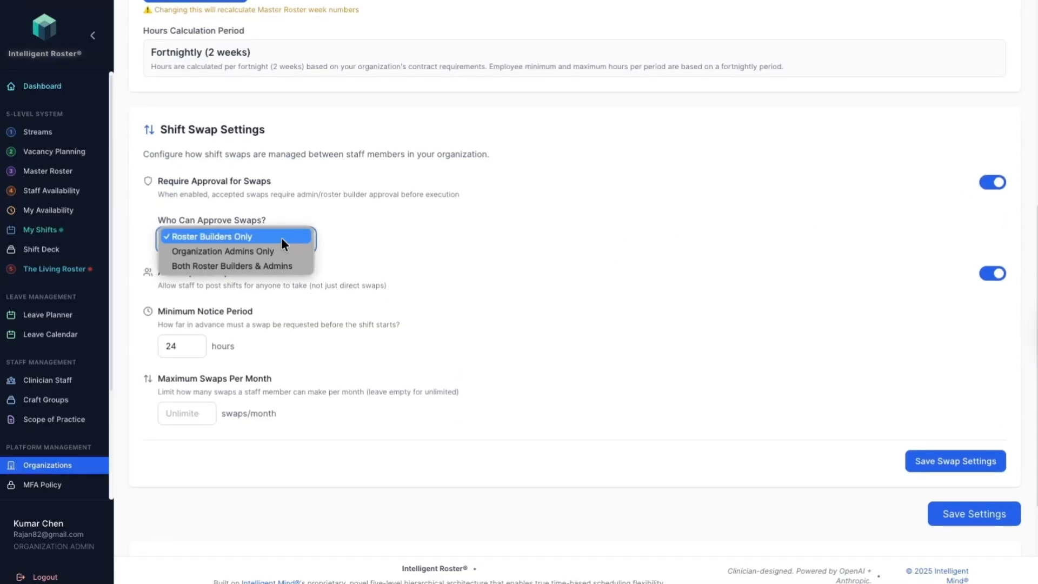
{"action": "left_click", "coordinate": [280, 236]}
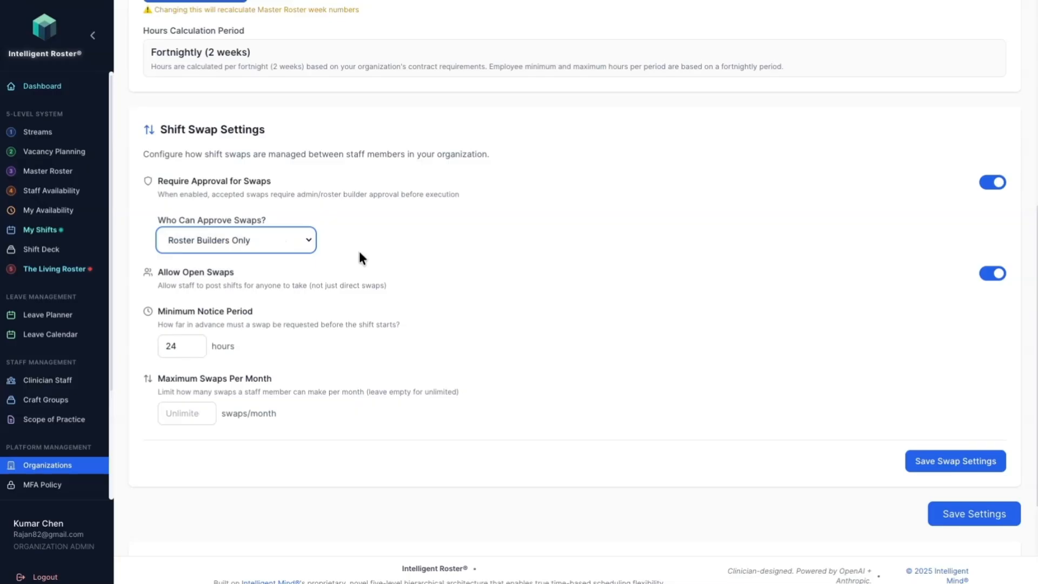
{"action": "scroll", "coordinate": [368, 252], "scroll_direction": "down", "scroll_amount": 1}
{"action": "left_click", "coordinate": [270, 222]}
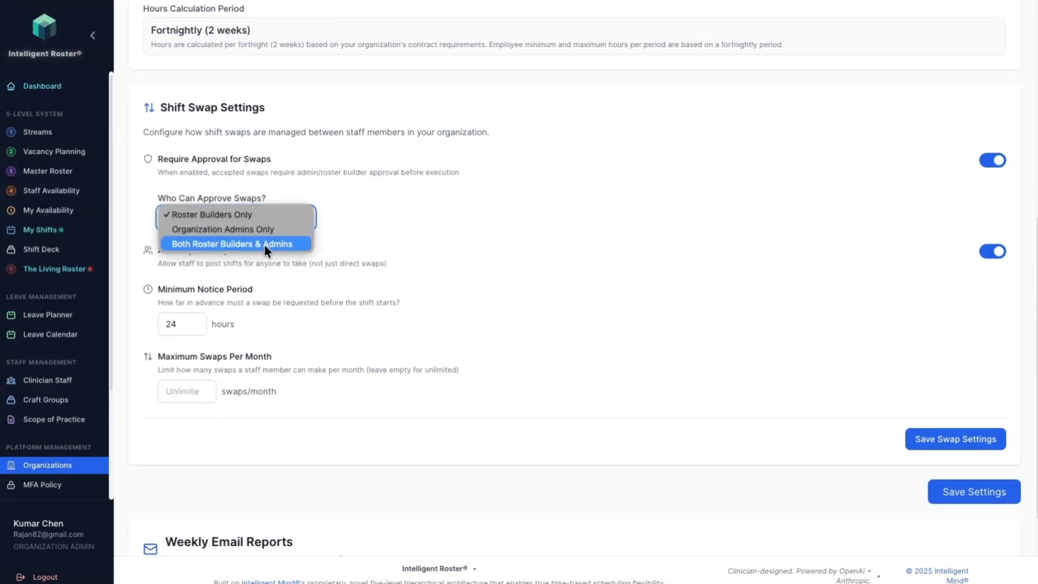
{"action": "left_click", "coordinate": [265, 245]}
{"action": "scroll", "coordinate": [441, 258], "scroll_direction": "down", "scroll_amount": 3}
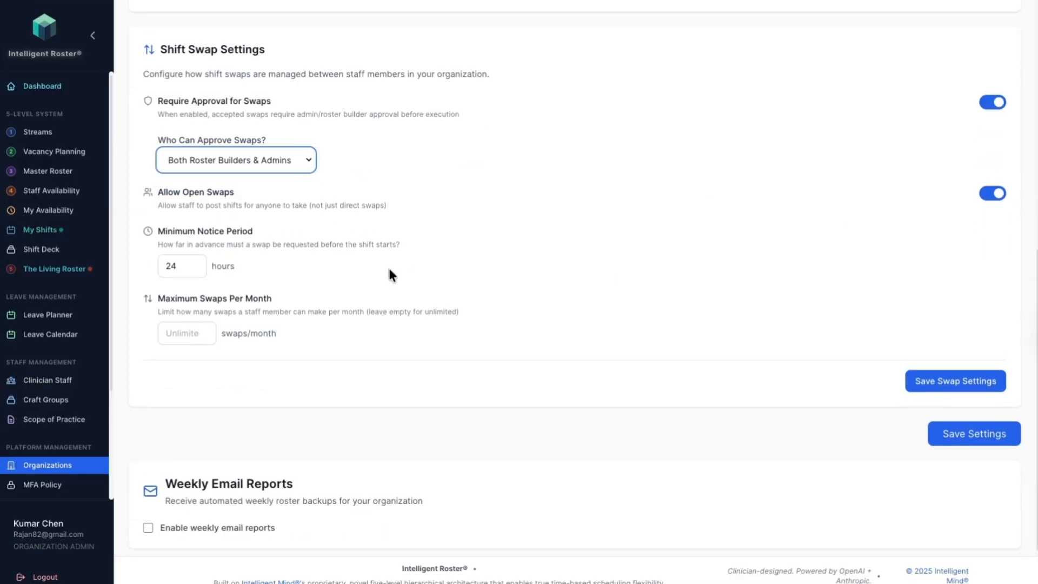
{"action": "left_click", "coordinate": [992, 378]}
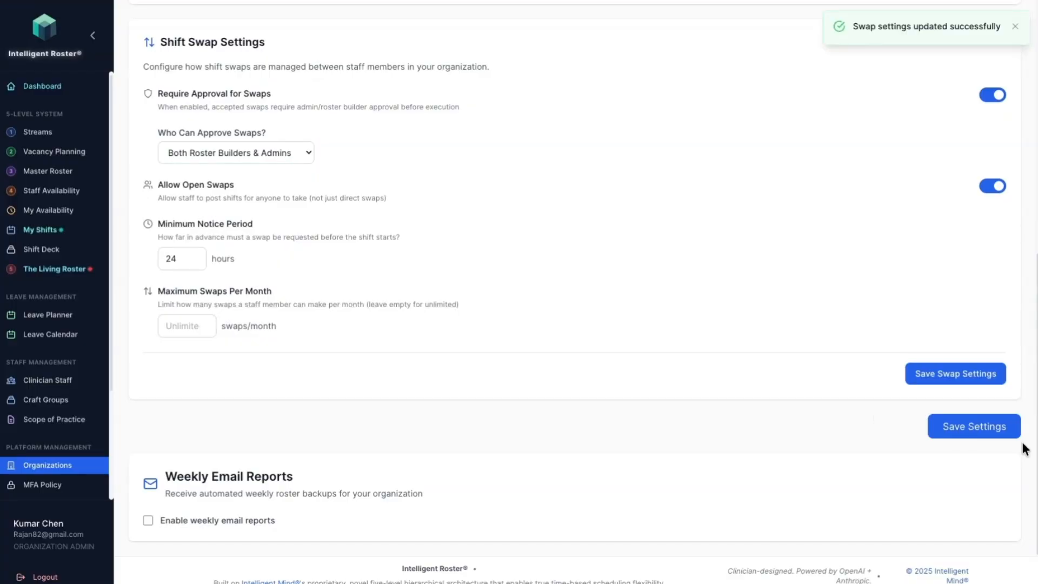
{"action": "left_click", "coordinate": [996, 438]}
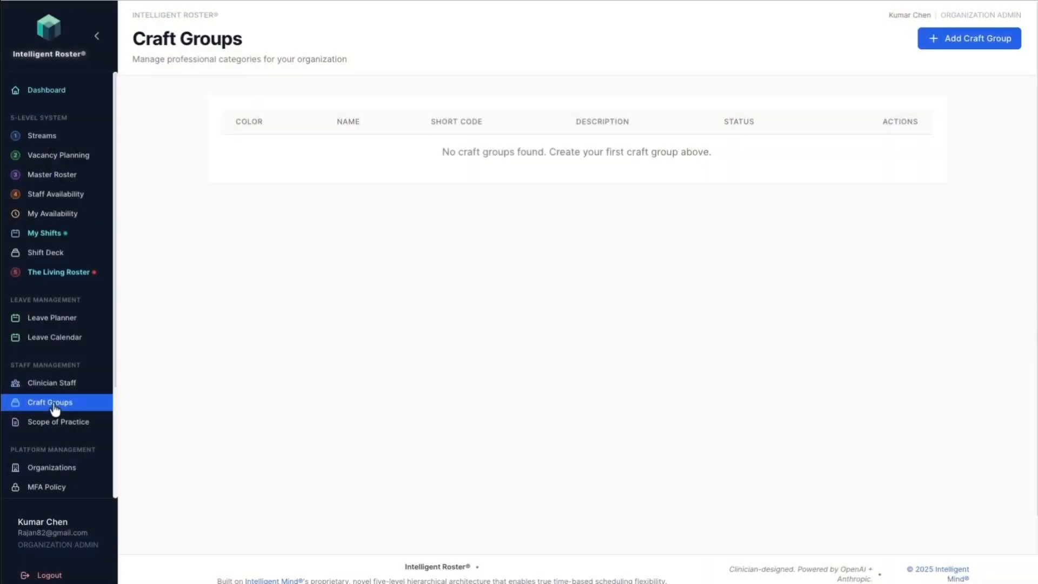
Step: Start a new craft group named Emergency Physician with the short code EP
{"action": "left_click", "coordinate": [991, 41]}
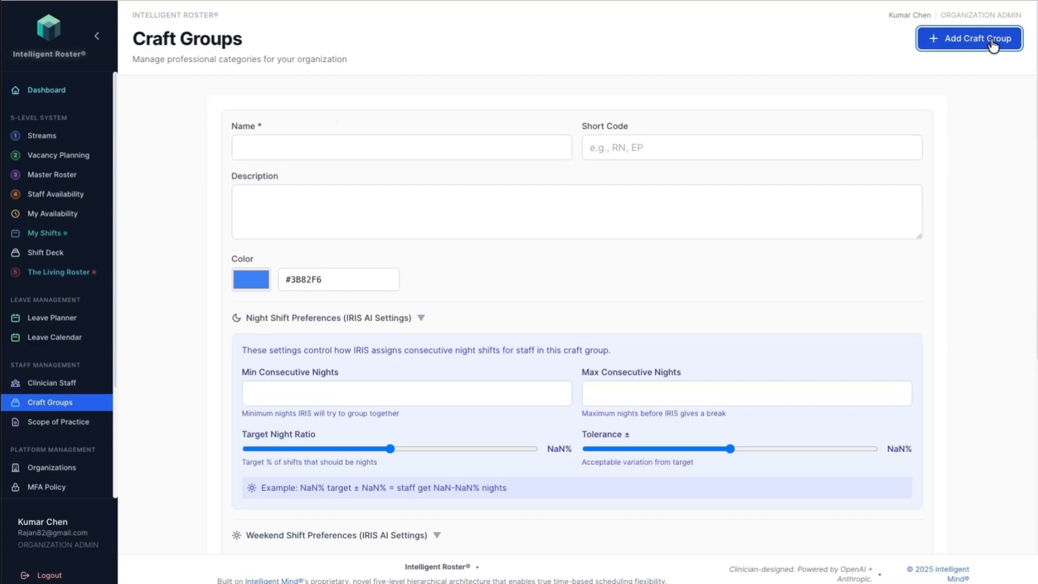
{"action": "left_click", "coordinate": [318, 145]}
{"action": "type", "text": "Emergen"}
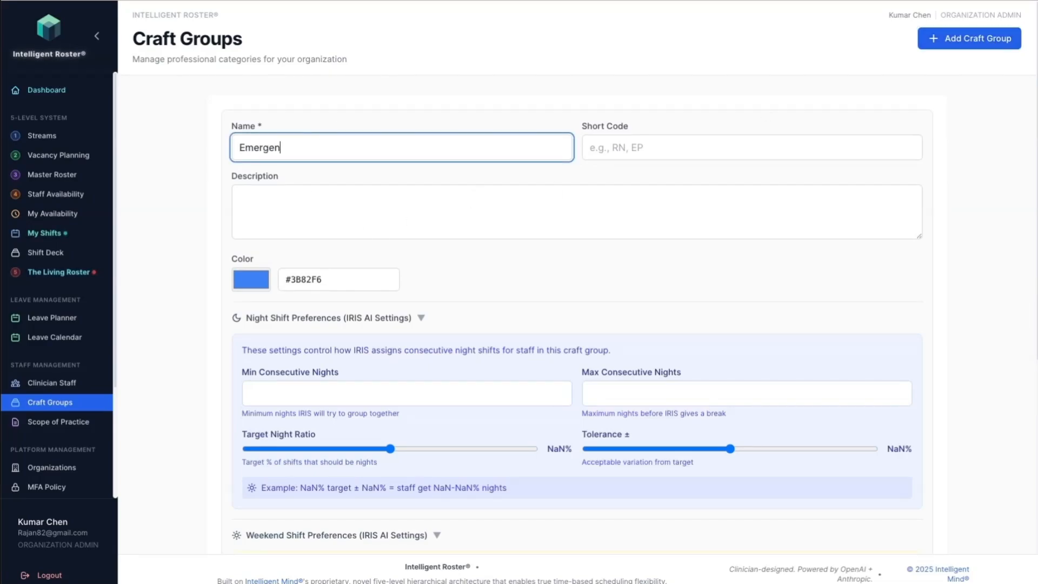
{"action": "type", "text": "cy Phy"}
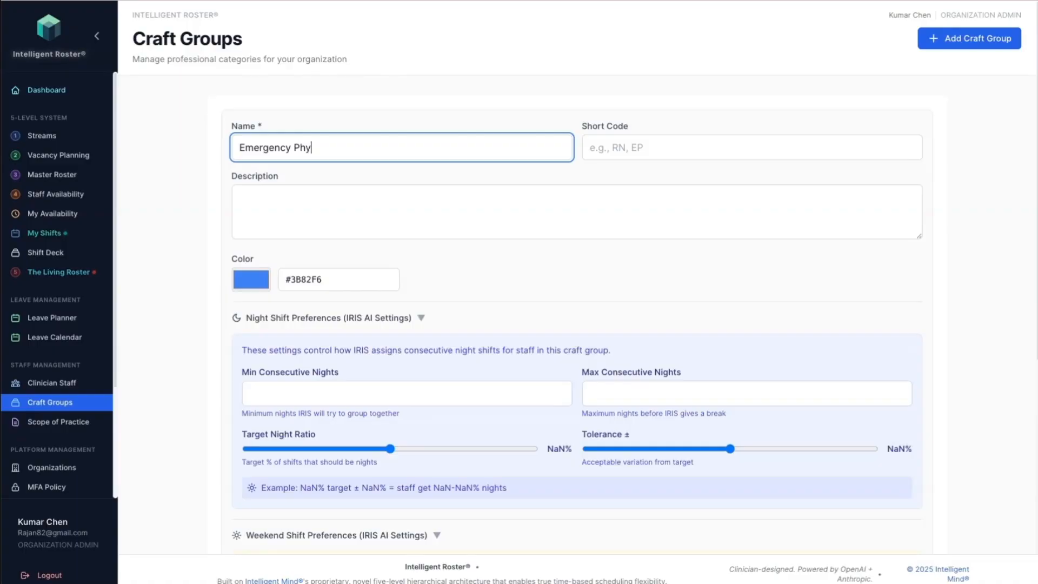
{"action": "type", "text": "sician"}
{"action": "left_click", "coordinate": [634, 144]}
{"action": "type", "text": "EP"}
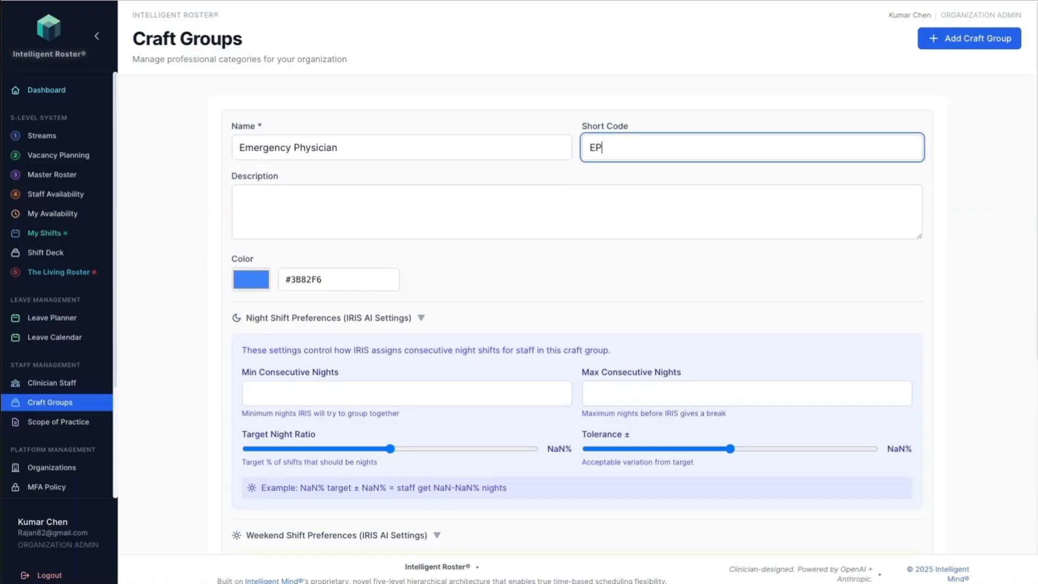
Step: Set the Emergency Physician craft group's color to pure red, #ff0000
{"action": "left_click", "coordinate": [264, 287]}
{"action": "mouse_move", "coordinate": [287, 293]}
{"action": "left_mouse_down"}
{"action": "mouse_move", "coordinate": [342, 354]}
{"action": "mouse_move", "coordinate": [372, 350]}
{"action": "mouse_move", "coordinate": [406, 448]}
{"action": "left_mouse_up"}
{"action": "left_click", "coordinate": [357, 387]}
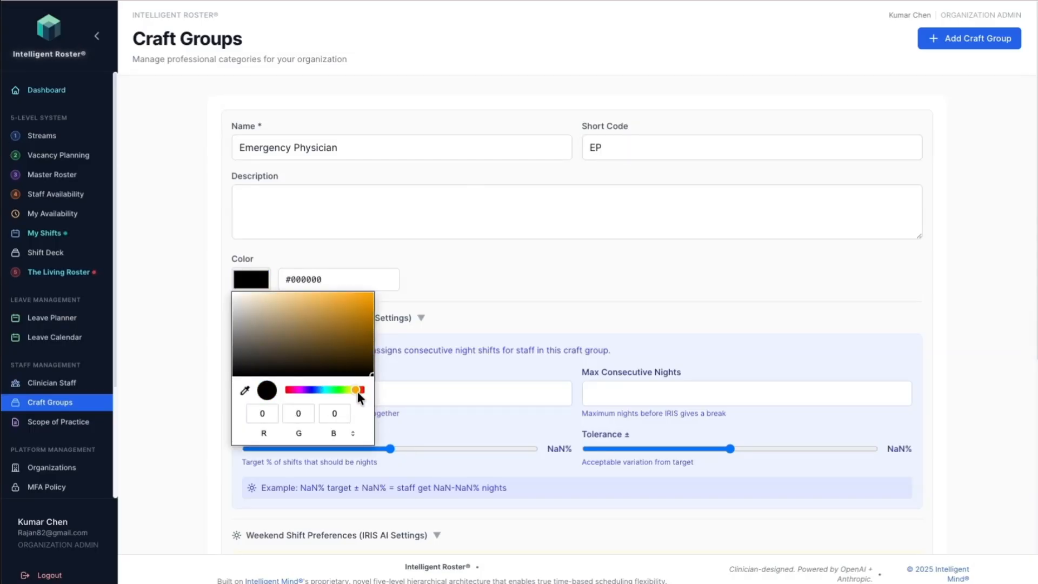
{"action": "left_click_drag", "start_coordinate": [358, 393], "coordinate": [369, 393]}
{"action": "left_click_drag", "start_coordinate": [367, 338], "coordinate": [375, 292]}
{"action": "left_click", "coordinate": [512, 292]}
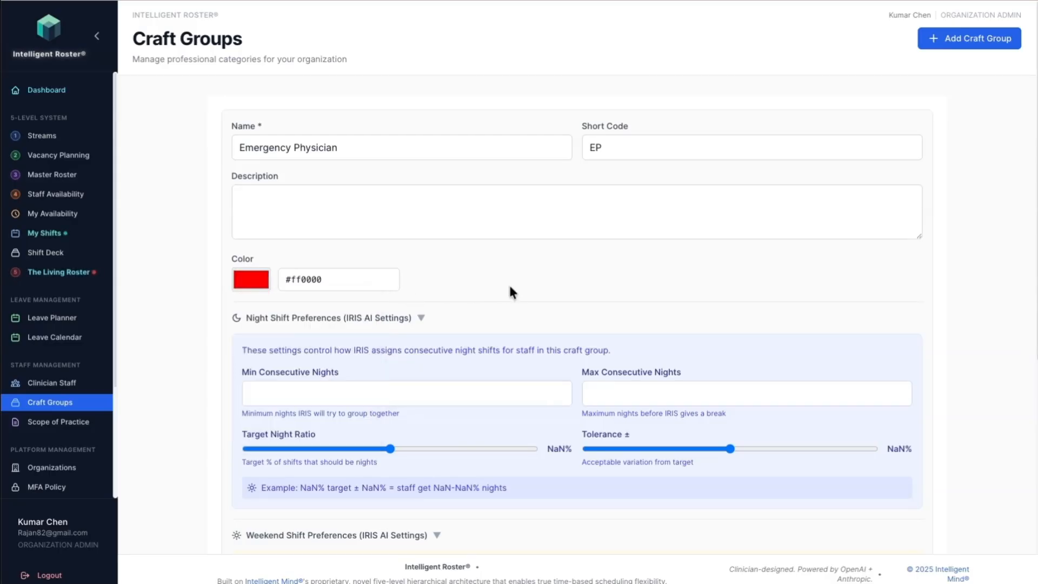
Step: Set the craft group's night shift preferences to a minimum of 3 and a maximum of 4 consecutive nights
{"action": "left_click", "coordinate": [281, 394]}
{"action": "type", "text": "3"}
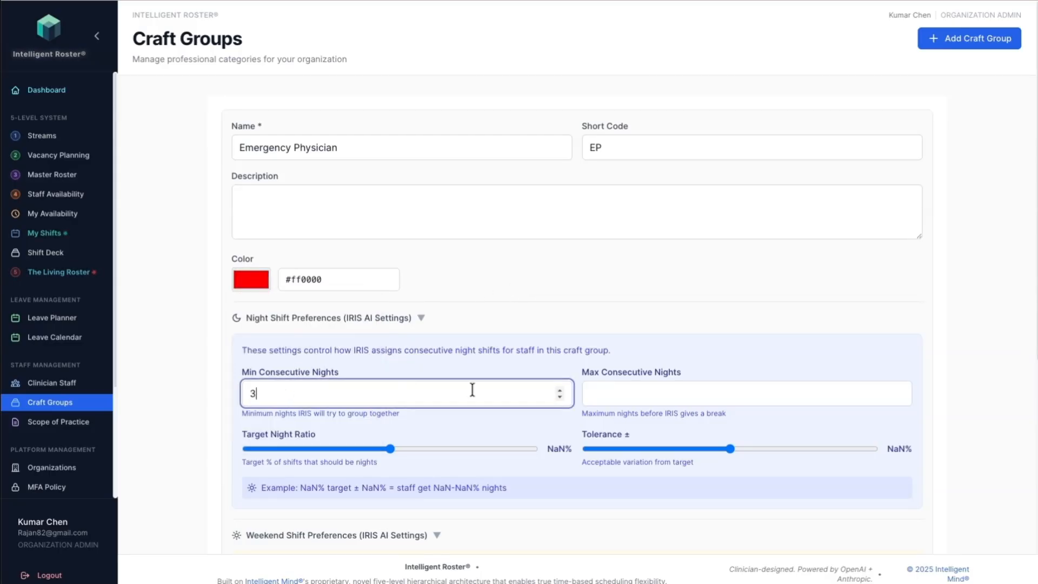
{"action": "left_click", "coordinate": [660, 393]}
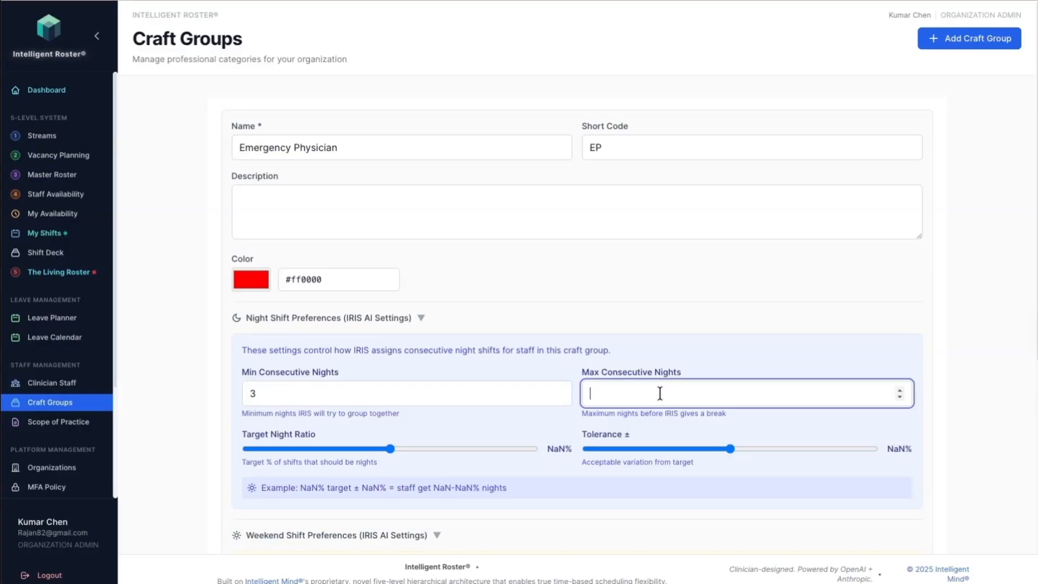
{"action": "type", "text": "4"}
Step: Set the target weekend days per 3 months to 4 with a tolerance of 1 day, and create the craft group
{"action": "scroll", "coordinate": [316, 436], "scroll_direction": "down", "scroll_amount": 3}
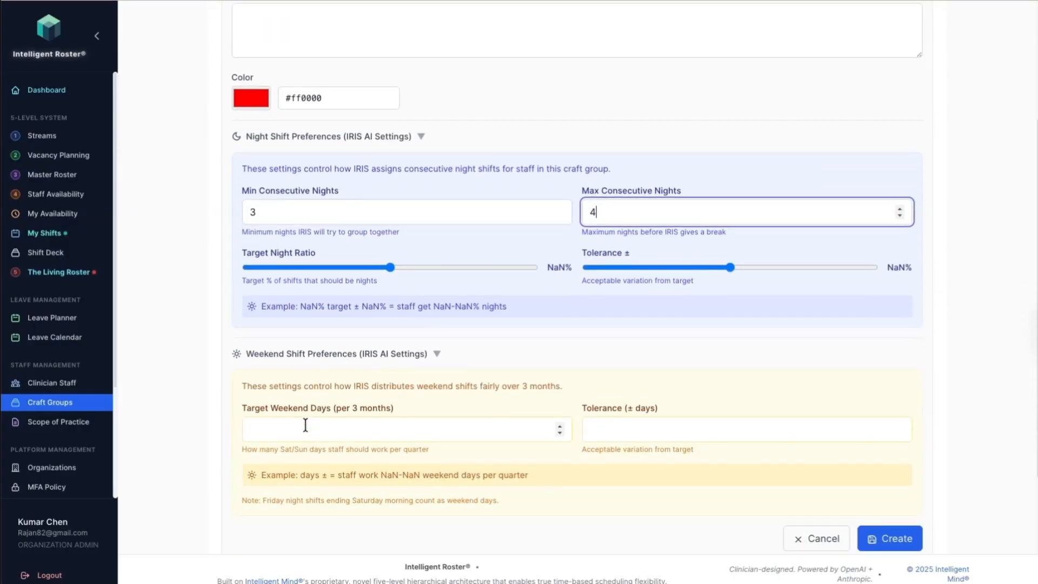
{"action": "left_click", "coordinate": [306, 427]}
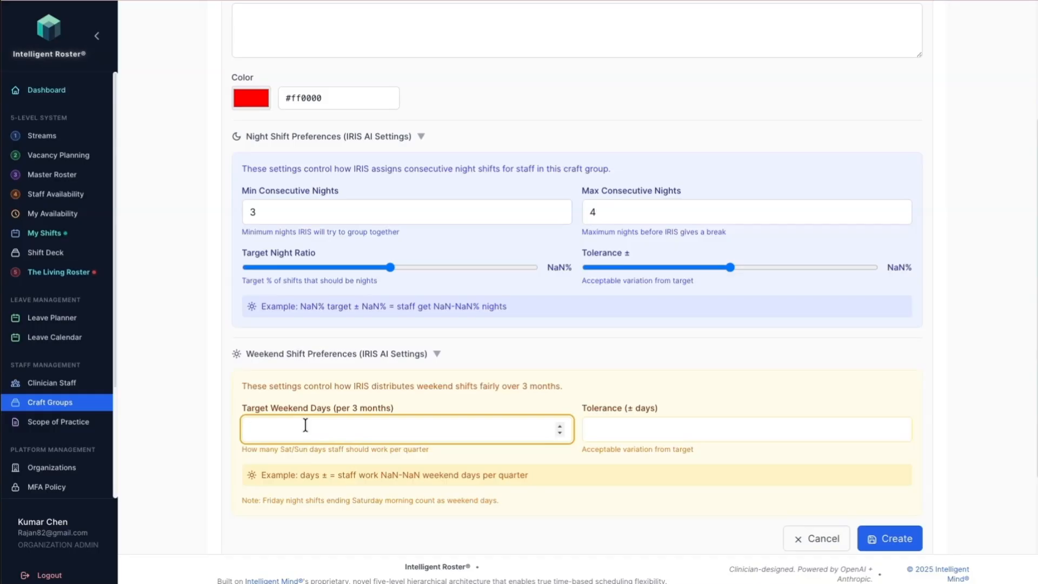
{"action": "type", "text": "4"}
{"action": "left_click", "coordinate": [654, 427]}
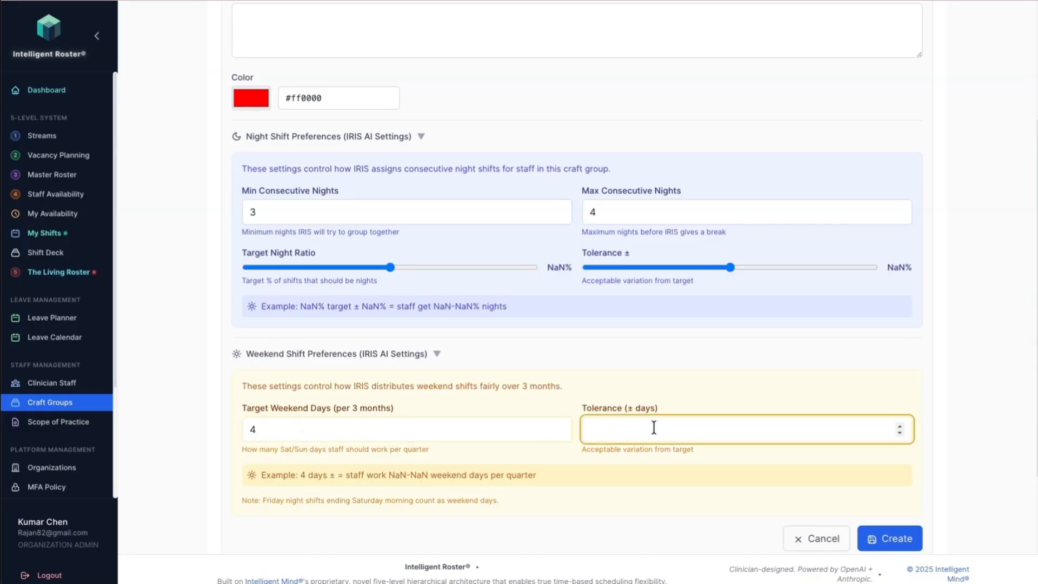
{"action": "type", "text": "1"}
{"action": "scroll", "coordinate": [633, 463], "scroll_direction": "down", "scroll_amount": 3}
{"action": "left_click", "coordinate": [887, 421]}
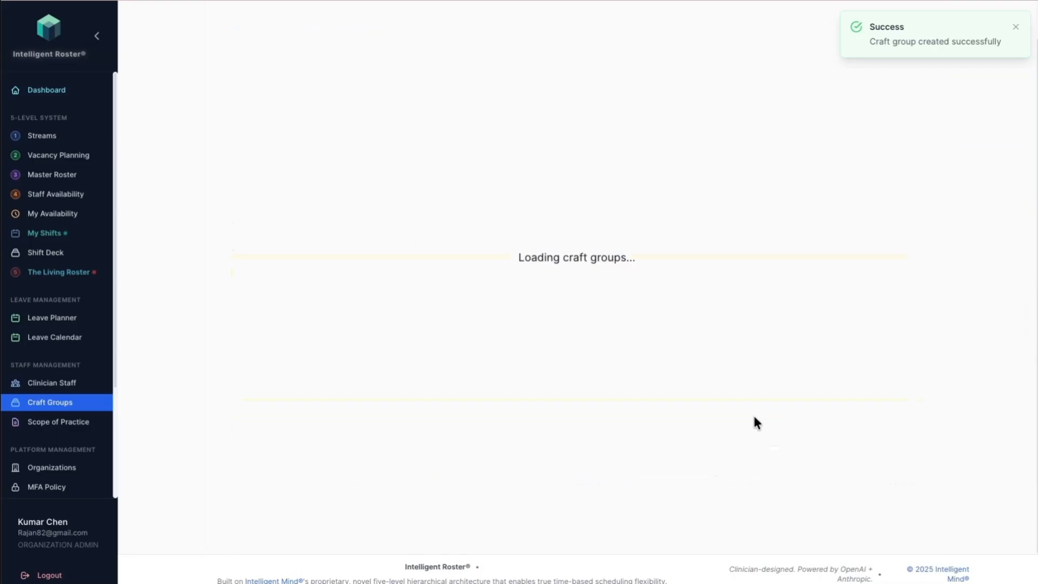
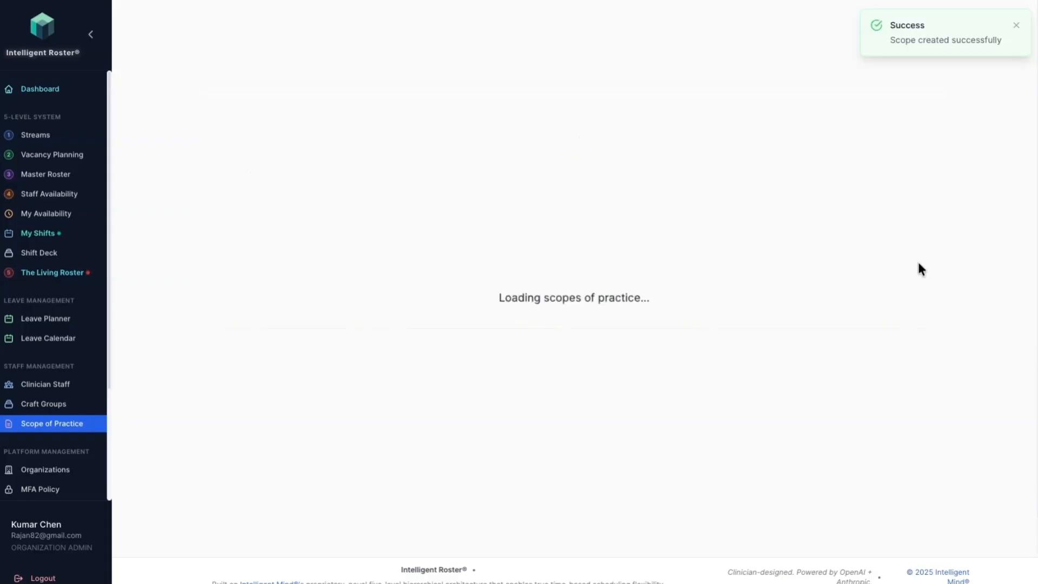
Step: Start a new clinician staff record and enter the clinician's first name, last name and email address
{"action": "left_click", "coordinate": [1020, 27]}
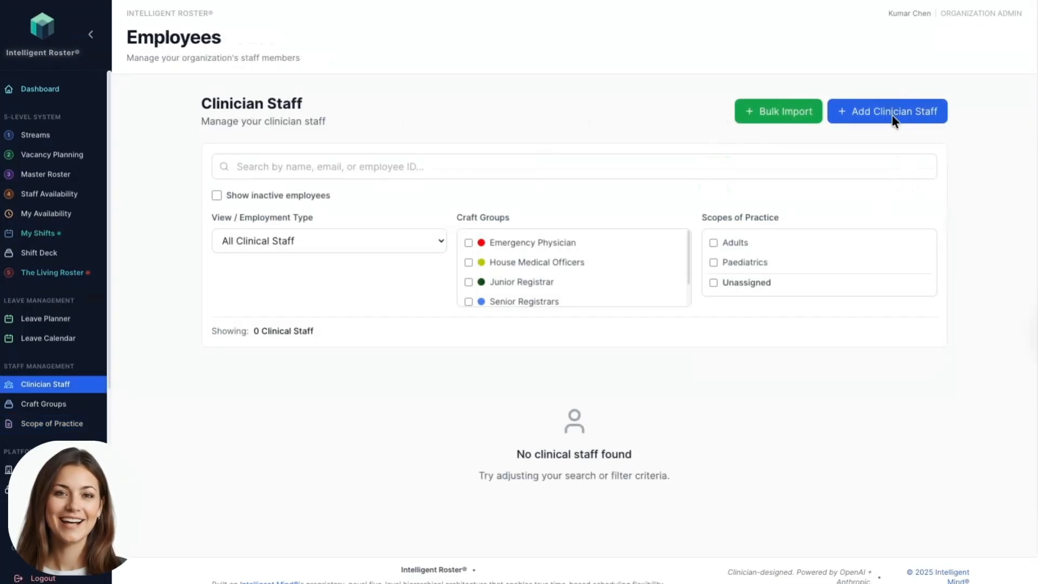
{"action": "left_click", "coordinate": [896, 112]}
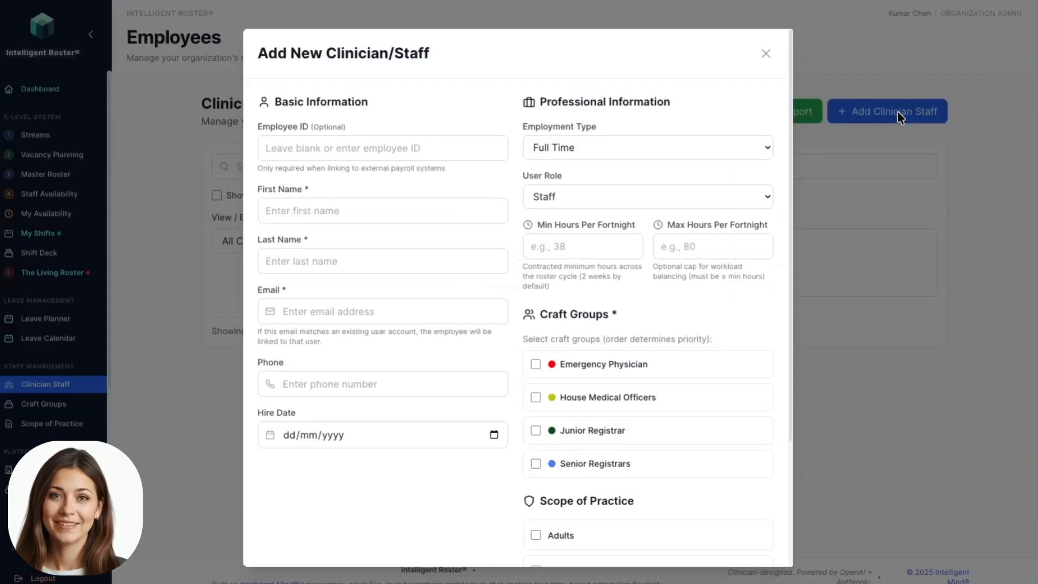
{"action": "left_click", "coordinate": [296, 214]}
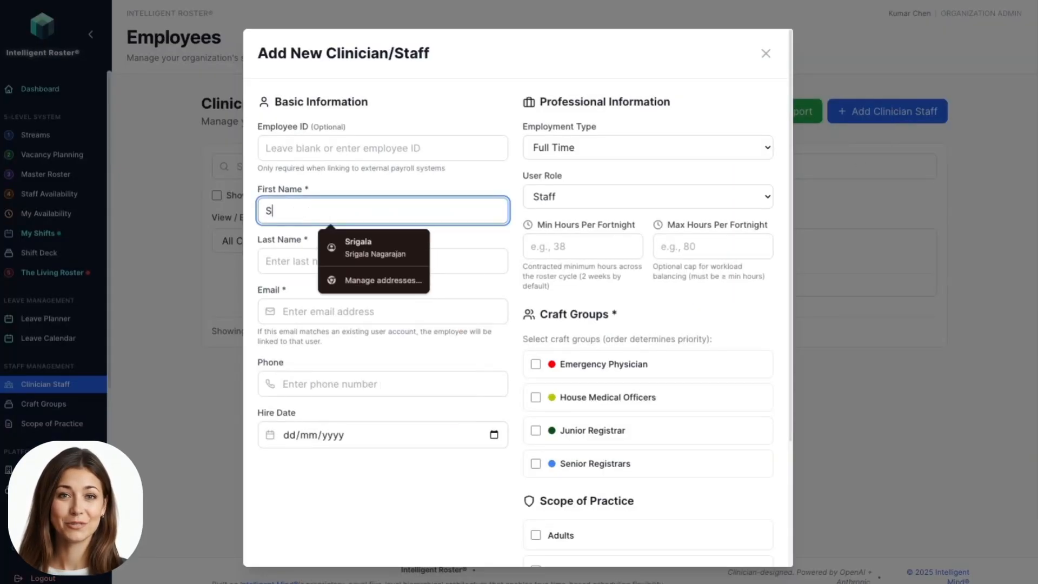
{"action": "left_click", "coordinate": [289, 261]}
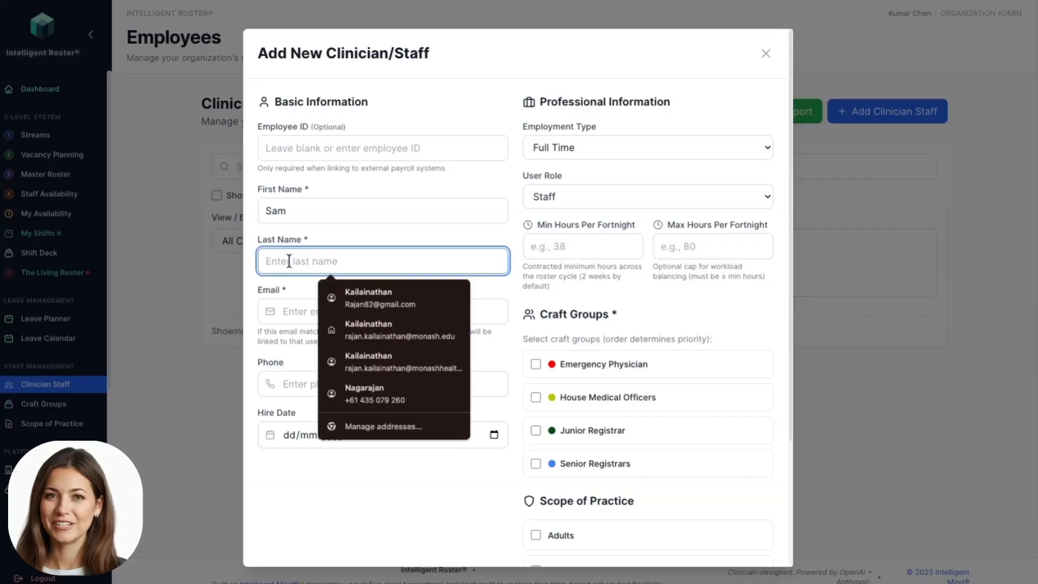
{"action": "left_click", "coordinate": [328, 312]}
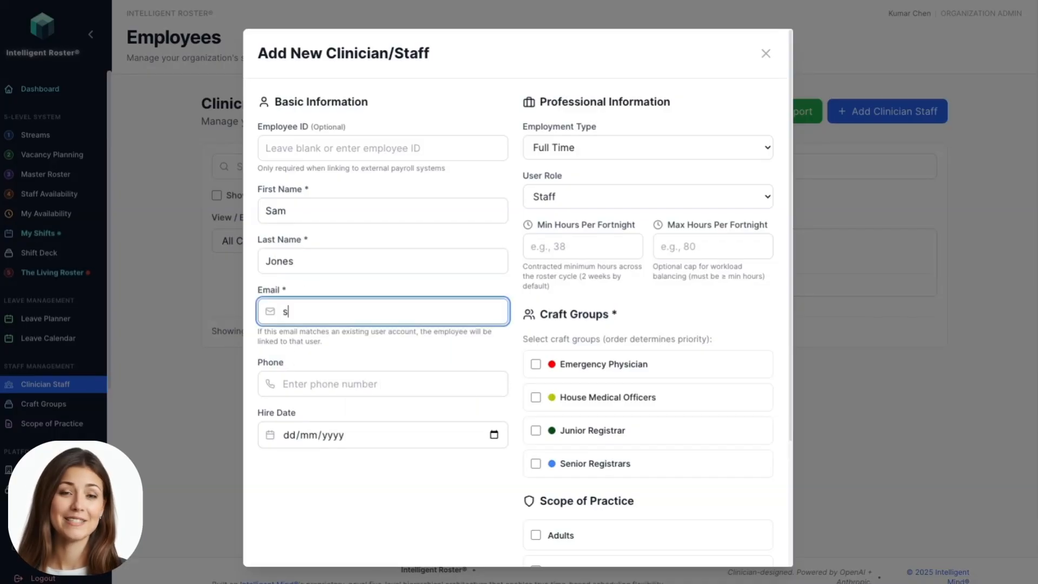
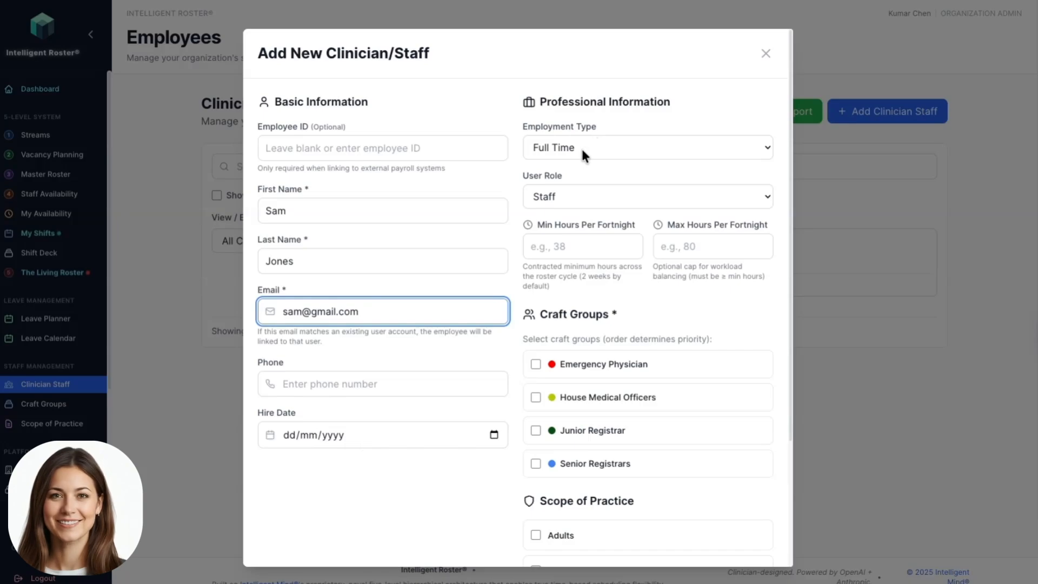
Step: Keep the user role as Staff and set the hours per fortnight to a minimum of 40 and a maximum of 76
{"action": "left_click", "coordinate": [568, 195]}
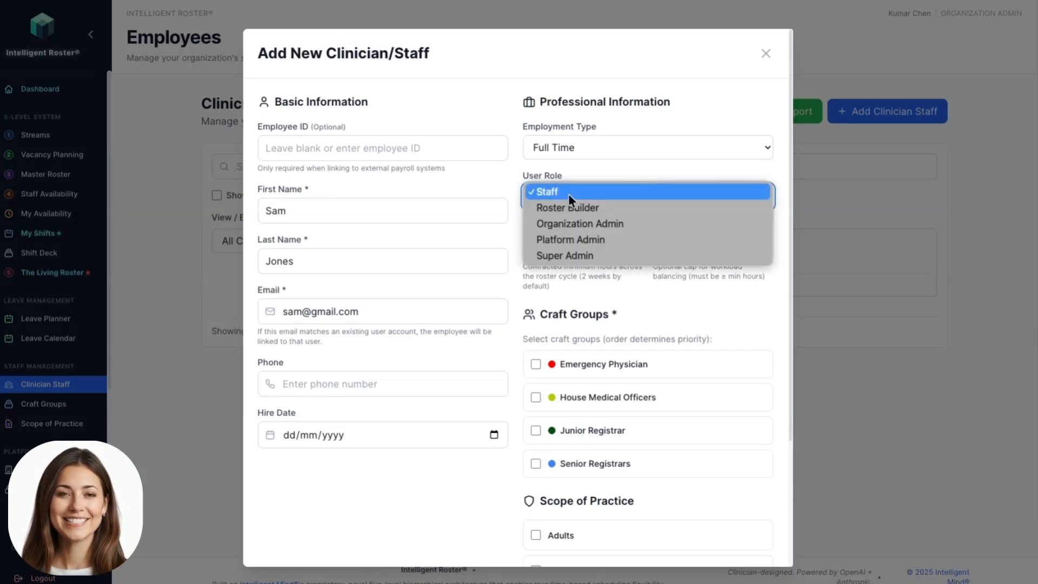
{"action": "left_click", "coordinate": [569, 194]}
{"action": "left_click", "coordinate": [568, 250]}
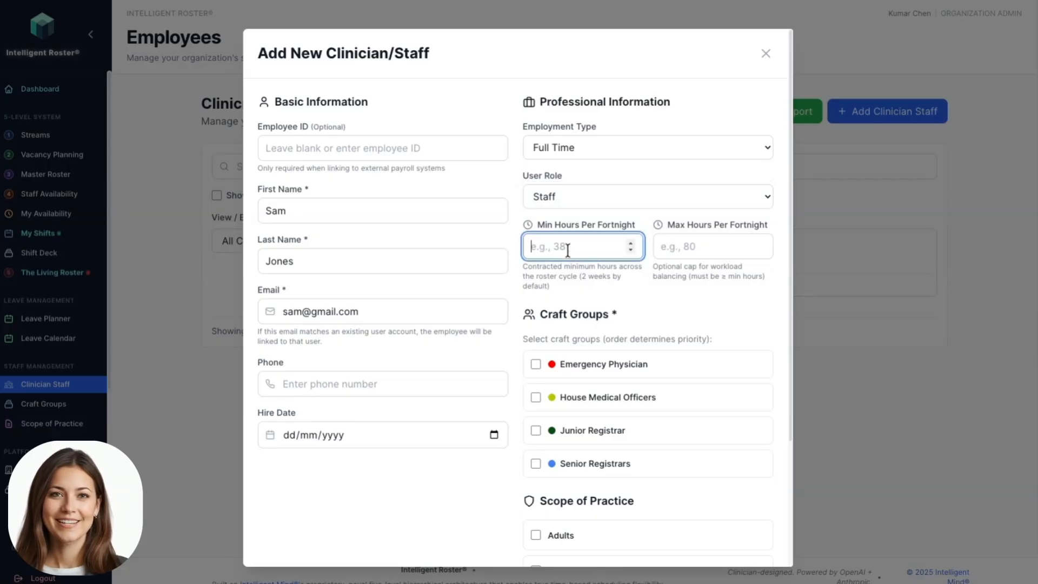
{"action": "type", "text": "40"}
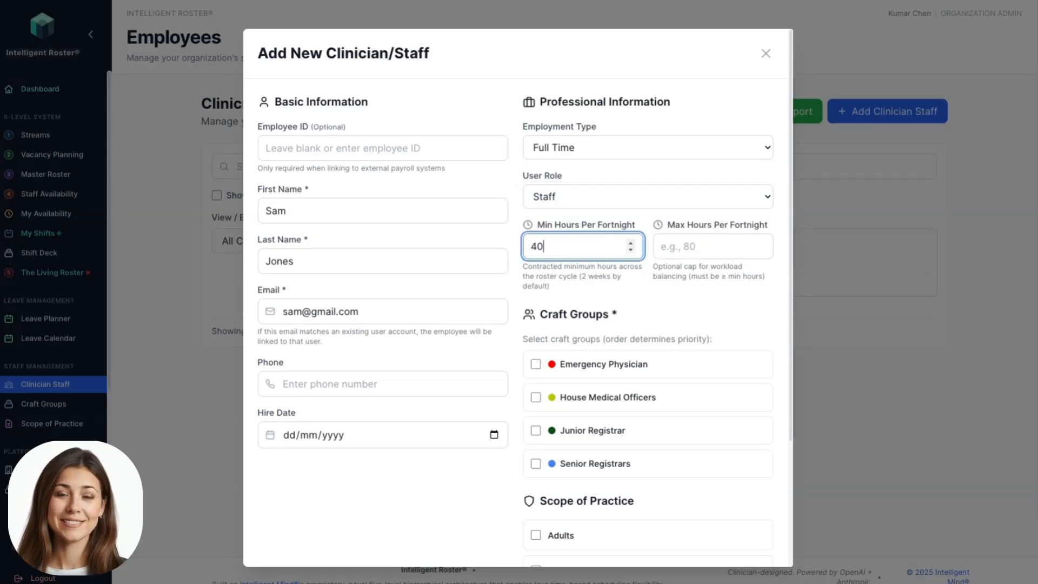
{"action": "left_click", "coordinate": [681, 246]}
{"action": "type", "text": "76"}
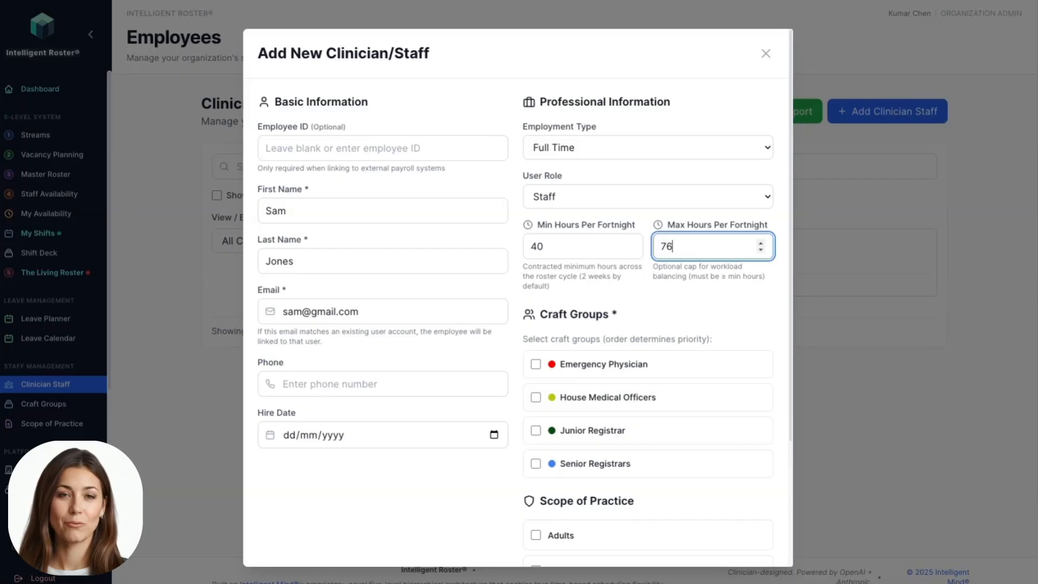
Step: Assign the Emergency Physician craft group with the Adults and Paediatrics scopes of practice, and create the clinician
{"action": "left_click", "coordinate": [536, 366]}
{"action": "scroll", "coordinate": [593, 424], "scroll_direction": "down", "scroll_amount": 4}
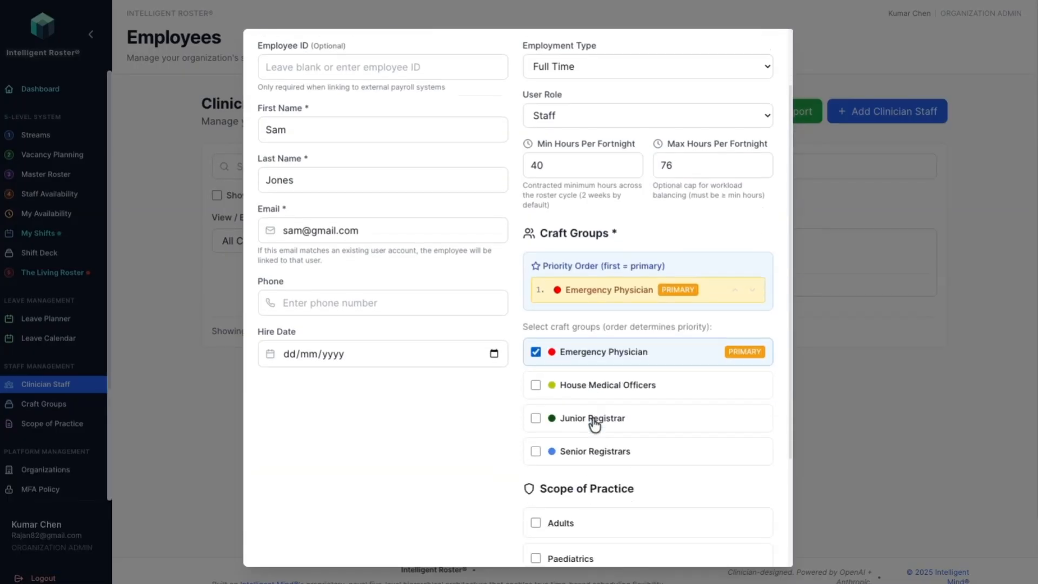
{"action": "left_click", "coordinate": [533, 373]}
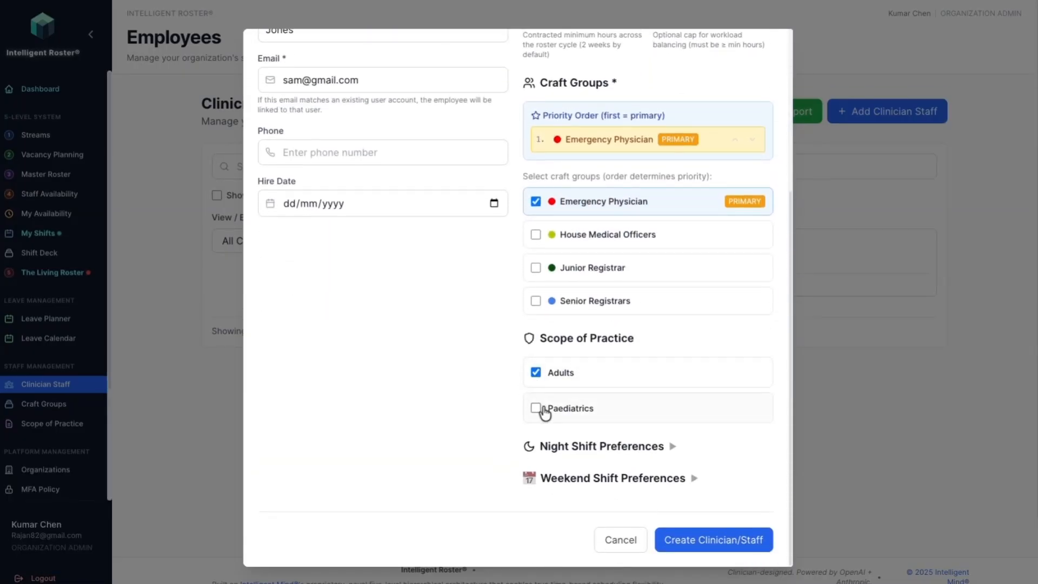
{"action": "left_click", "coordinate": [706, 539]}
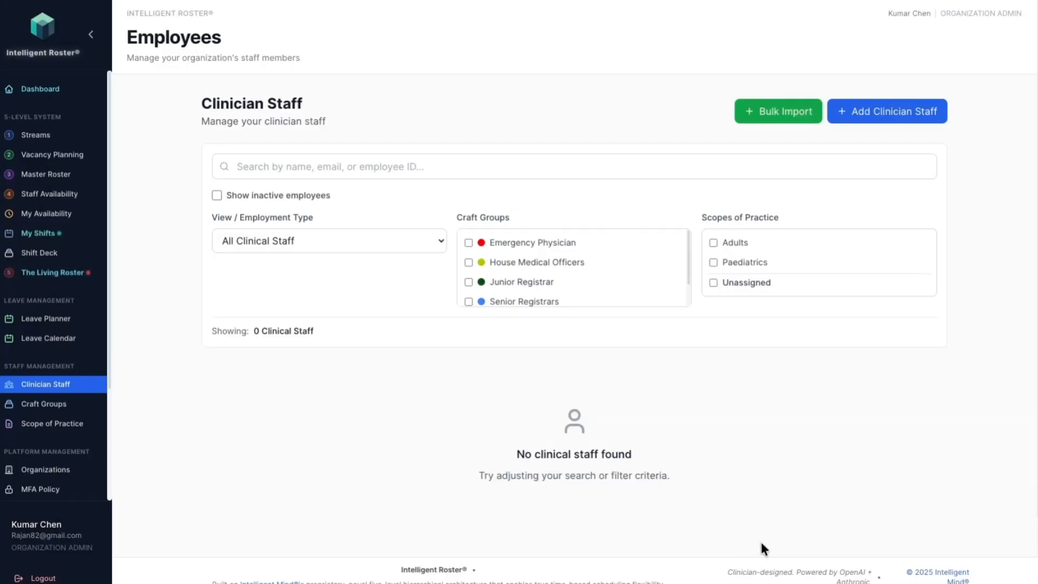
Step: Bulk import employees from the EPs.xlsx file
{"action": "left_click", "coordinate": [783, 115]}
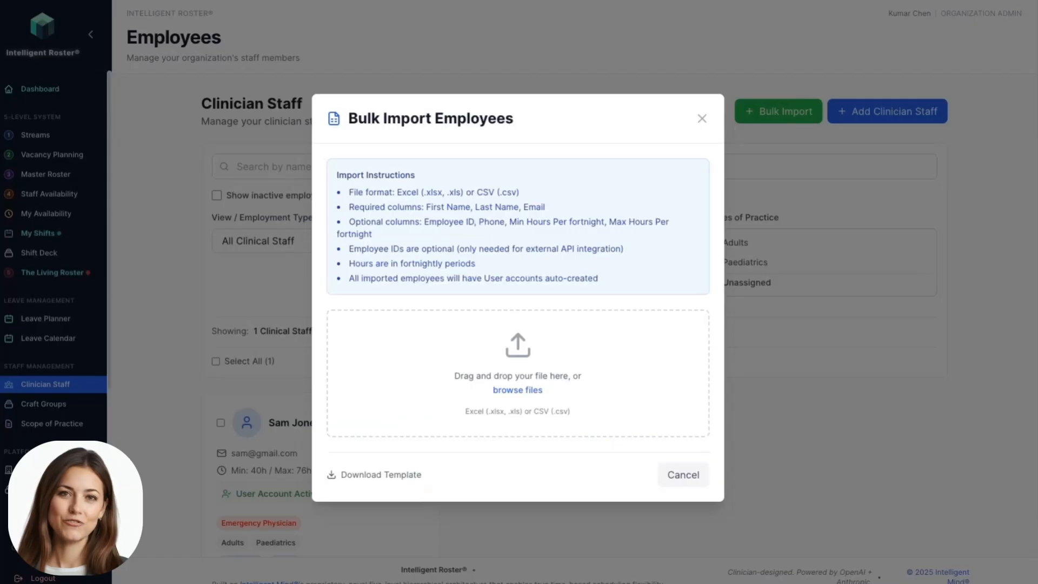
{"action": "left_click_drag", "start_coordinate": [0, 427], "coordinate": [520, 385]}
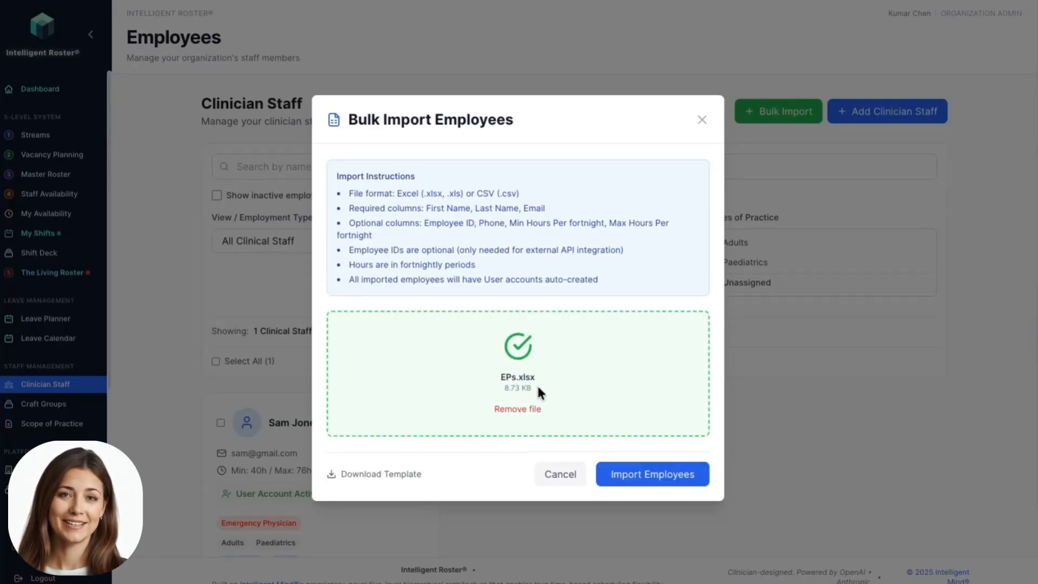
{"action": "left_click", "coordinate": [653, 481]}
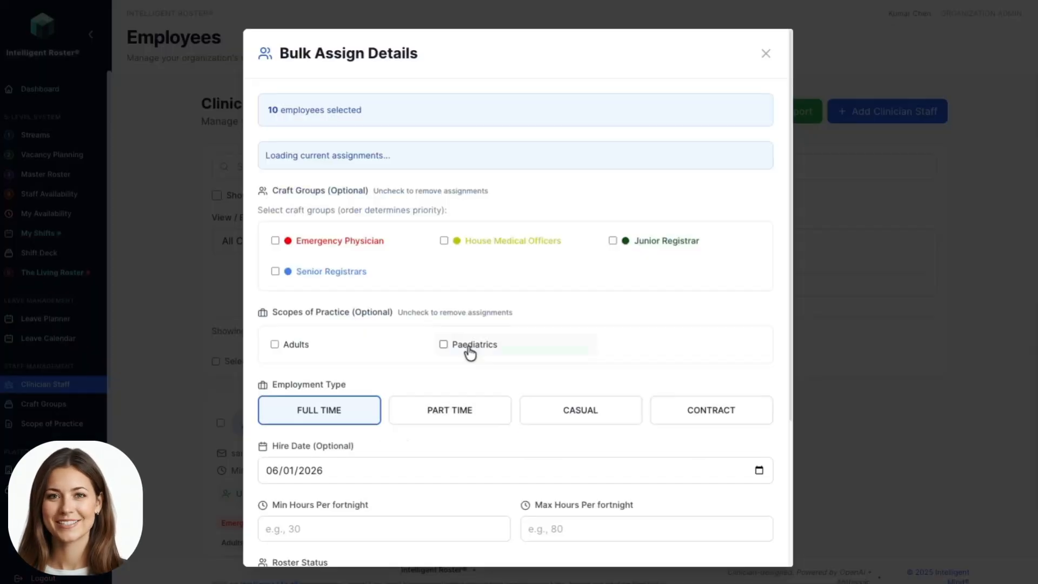
Step: Select Emergency Physician as the craft group in the bulk assignment details for the imported employees
{"action": "left_click", "coordinate": [275, 198]}
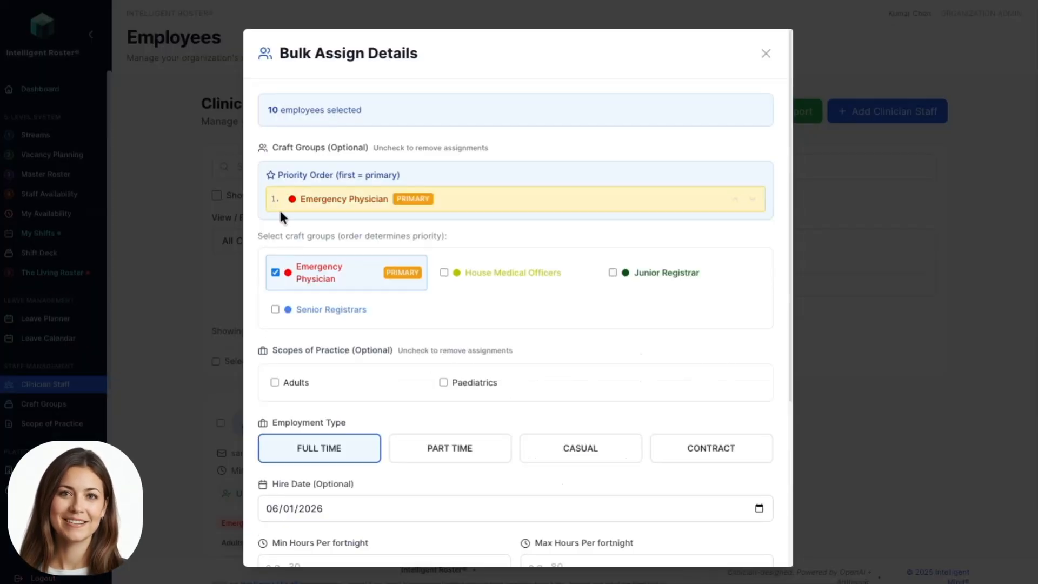
{"action": "scroll", "coordinate": [303, 287], "scroll_direction": "down", "scroll_amount": 2}
{"action": "scroll", "coordinate": [302, 286], "scroll_direction": "down", "scroll_amount": 3}
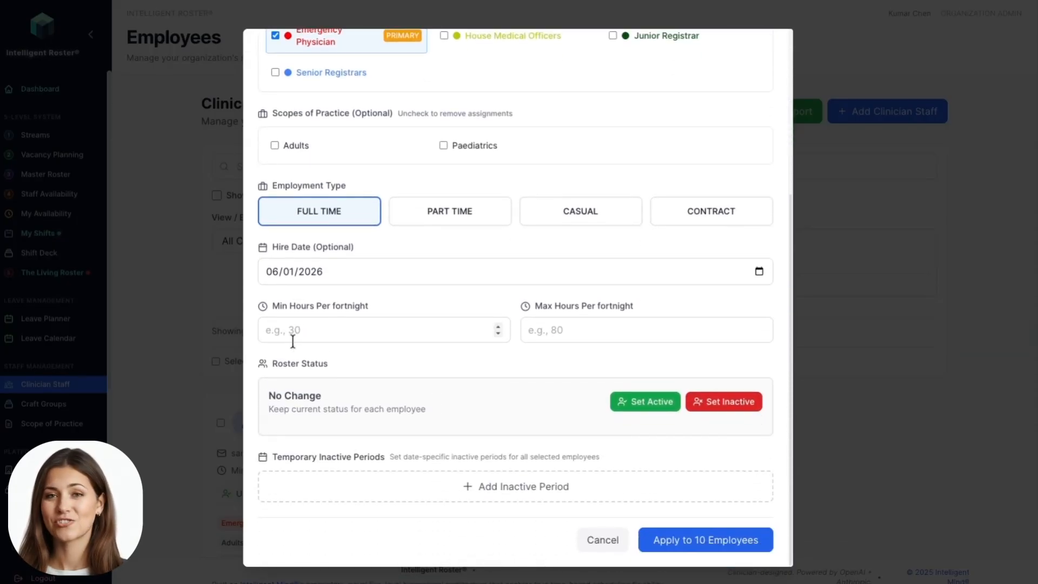
{"action": "scroll", "coordinate": [292, 335], "scroll_direction": "up", "scroll_amount": 3}
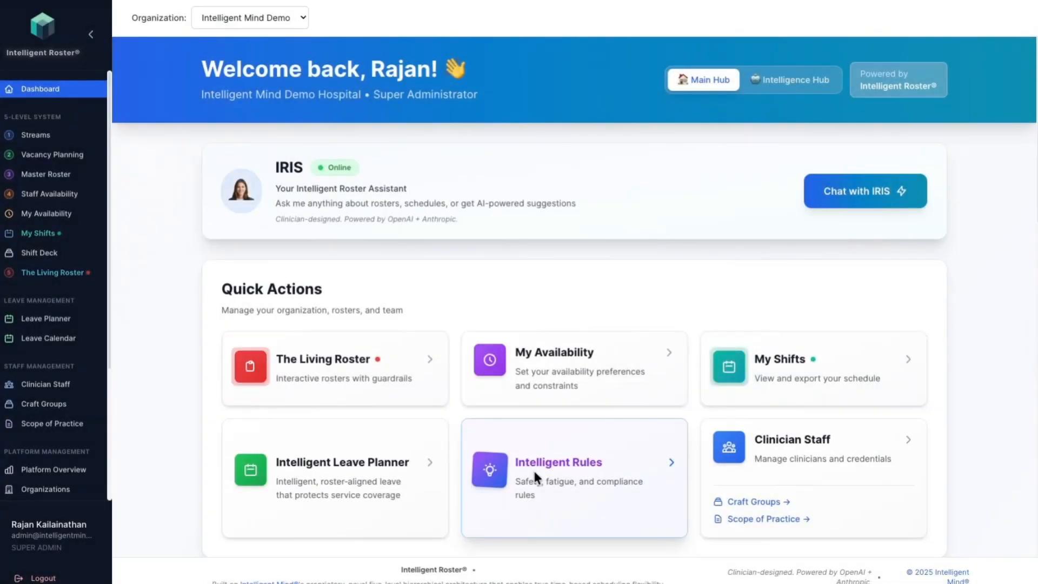
Step: Open the organization's Intelligent Rules from the dashboard and display its Safety Standards
{"action": "left_click", "coordinate": [526, 463]}
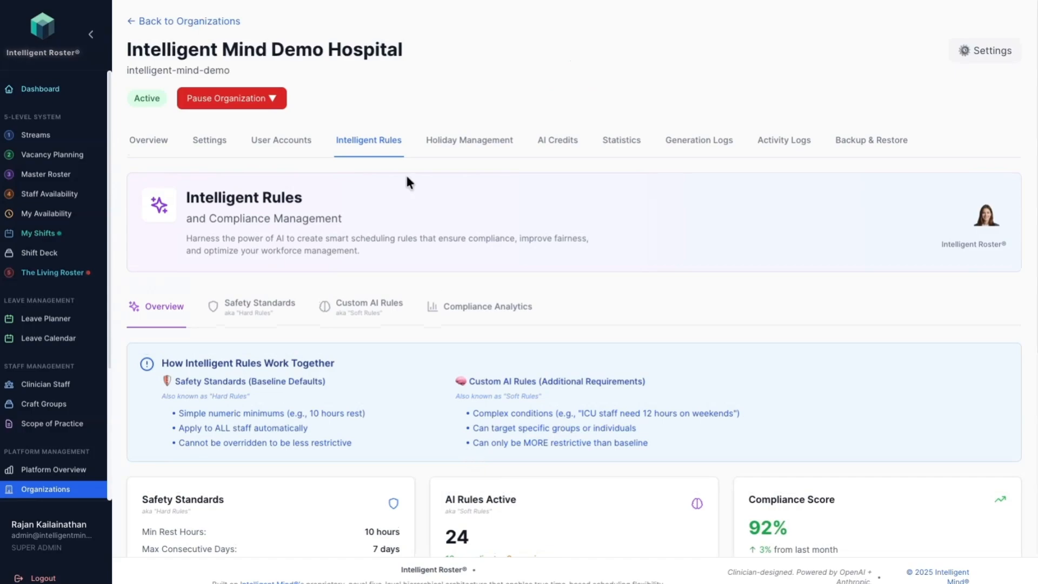
{"action": "scroll", "coordinate": [351, 270], "scroll_direction": "down", "scroll_amount": 1}
{"action": "scroll", "coordinate": [342, 343], "scroll_direction": "down", "scroll_amount": 3}
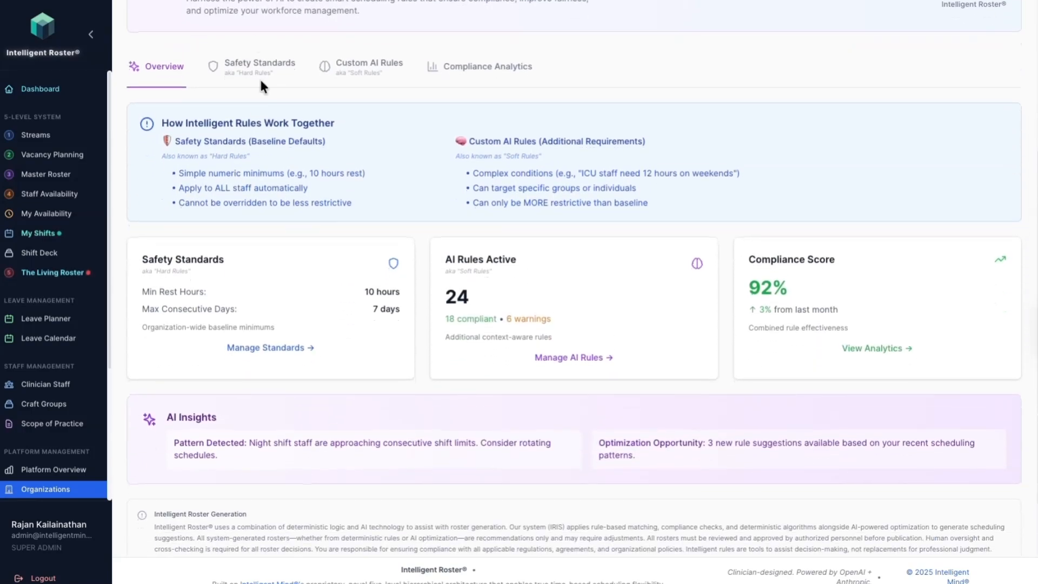
{"action": "left_click", "coordinate": [244, 65]}
{"action": "scroll", "coordinate": [305, 259], "scroll_direction": "down", "scroll_amount": 2}
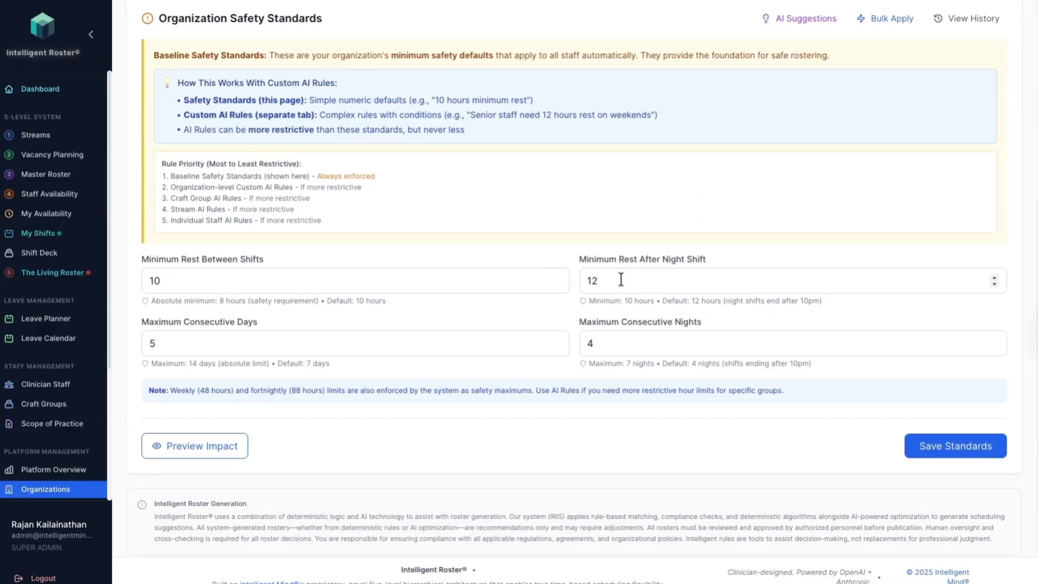
Step: Change the organization's maximum consecutive days to 4
{"action": "left_click", "coordinate": [181, 345]}
{"action": "left_click_drag", "start_coordinate": [181, 345], "coordinate": [107, 354]}
{"action": "type", "text": "4"}
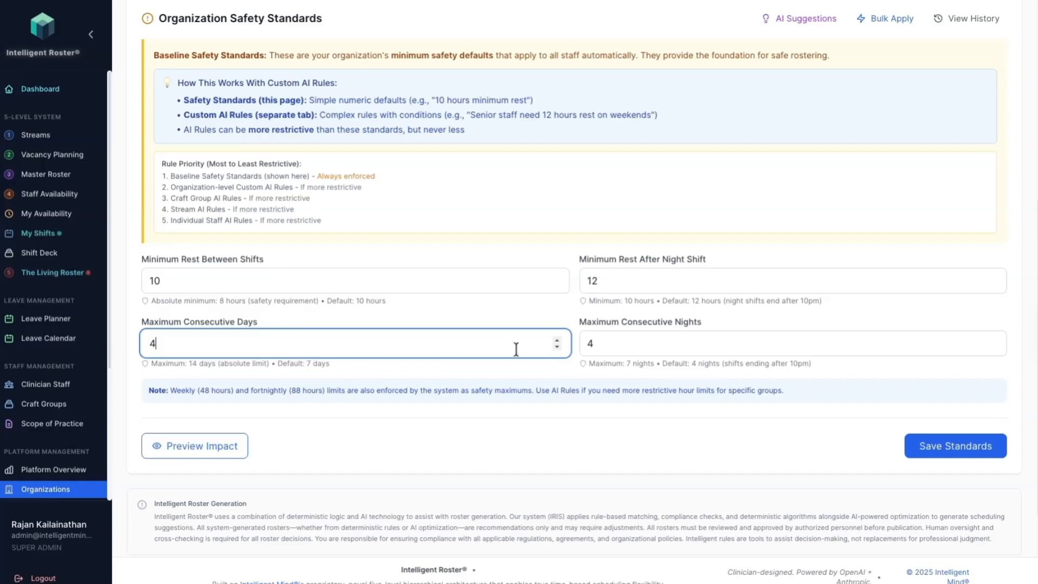
Step: Set the maximum consecutive days to 5 and save the safety standards without giving a change reason
{"action": "left_click_drag", "start_coordinate": [234, 348], "coordinate": [167, 344]}
{"action": "type", "text": "5"}
{"action": "double_click", "coordinate": [628, 349]}
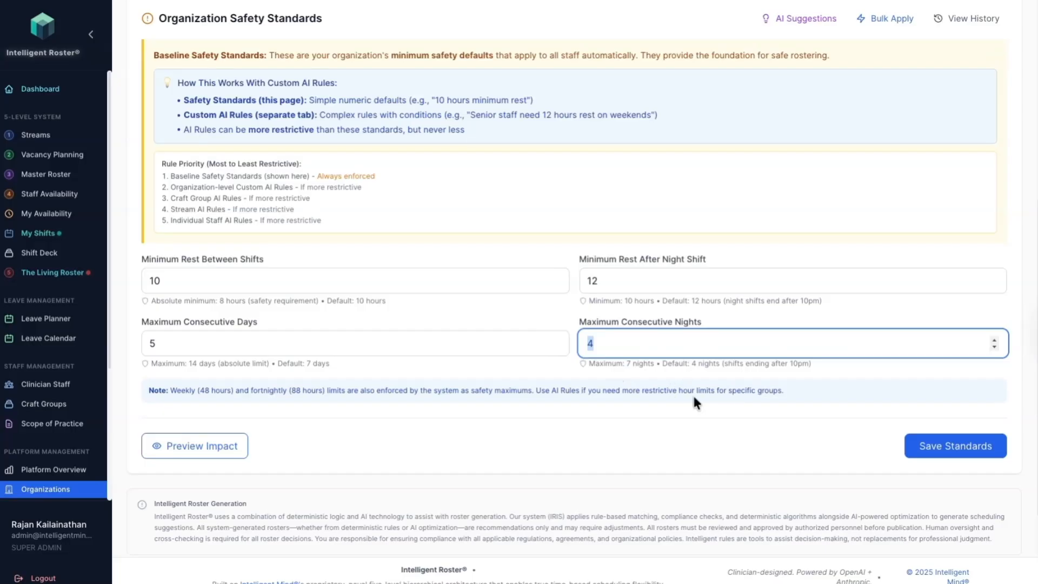
{"action": "left_click", "coordinate": [947, 447]}
{"action": "left_click", "coordinate": [598, 391]}
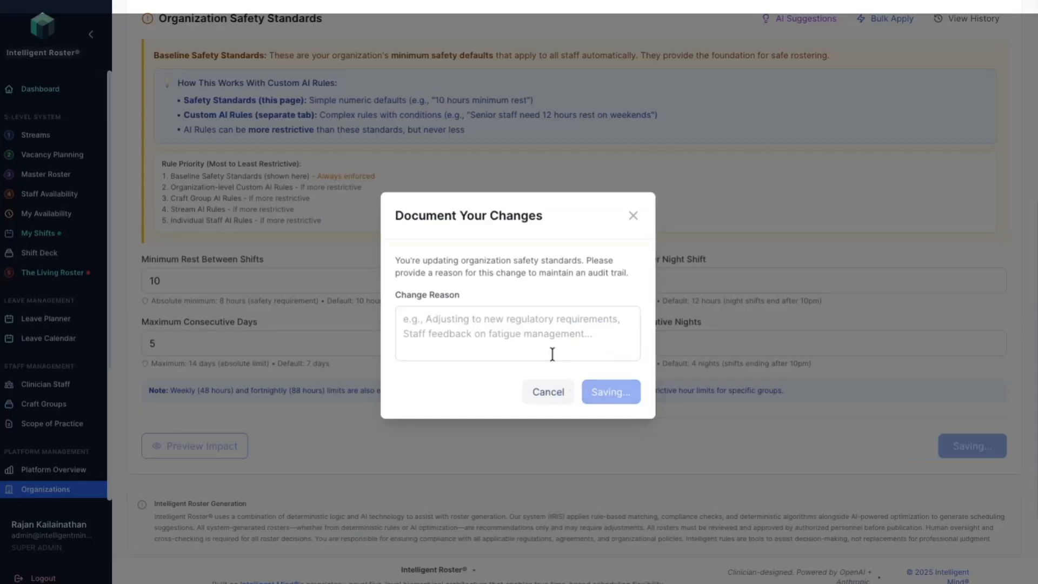
Step: Open the Custom AI Rules and review the priority hierarchy of organization, craft group, stream and staff rules
{"action": "left_click", "coordinate": [369, 295]}
{"action": "scroll", "coordinate": [373, 314], "scroll_direction": "down", "scroll_amount": 1}
{"action": "scroll", "coordinate": [268, 378], "scroll_direction": "down", "scroll_amount": 5}
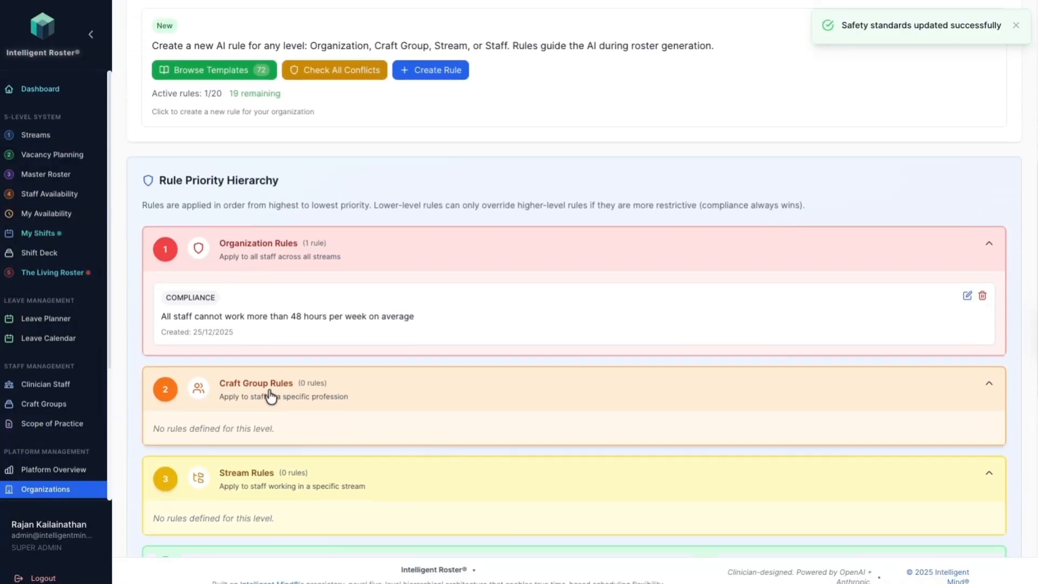
{"action": "scroll", "coordinate": [270, 398], "scroll_direction": "down", "scroll_amount": 3}
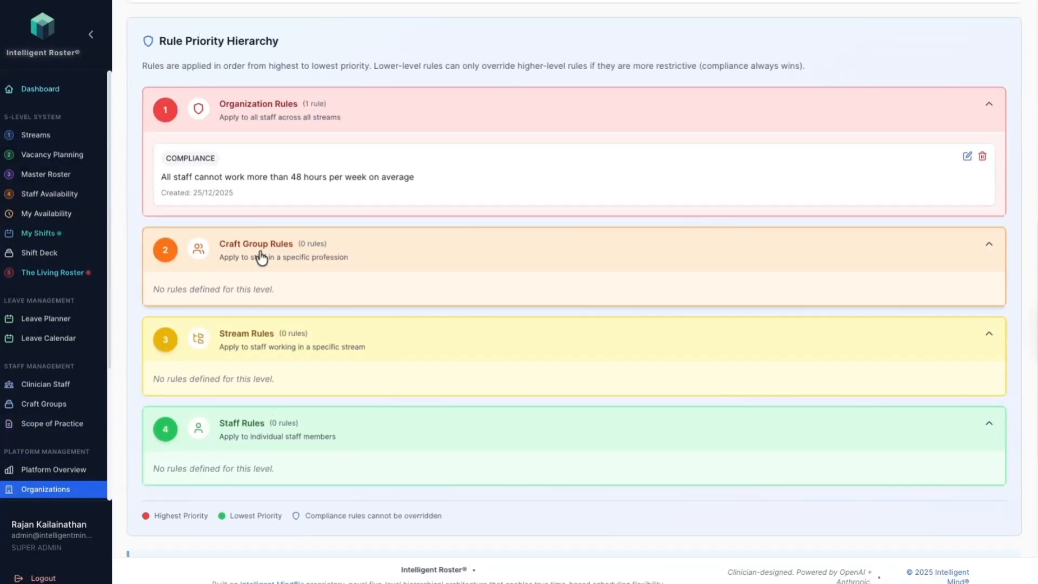
{"action": "scroll", "coordinate": [438, 250], "scroll_direction": "up", "scroll_amount": 3}
{"action": "scroll", "coordinate": [438, 250], "scroll_direction": "up", "scroll_amount": 7}
{"action": "left_click", "coordinate": [431, 446]}
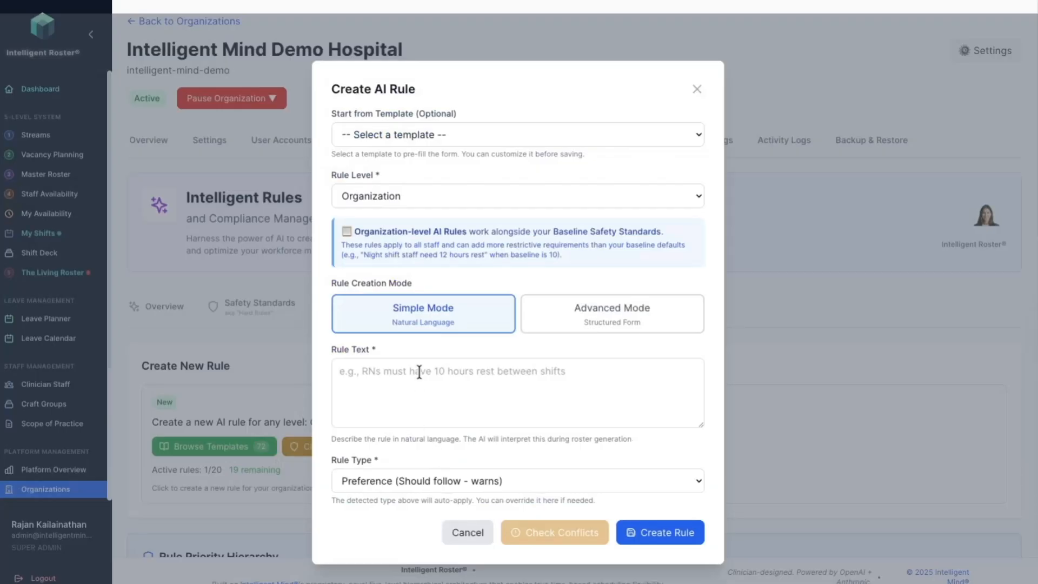
{"action": "left_click", "coordinate": [381, 140]}
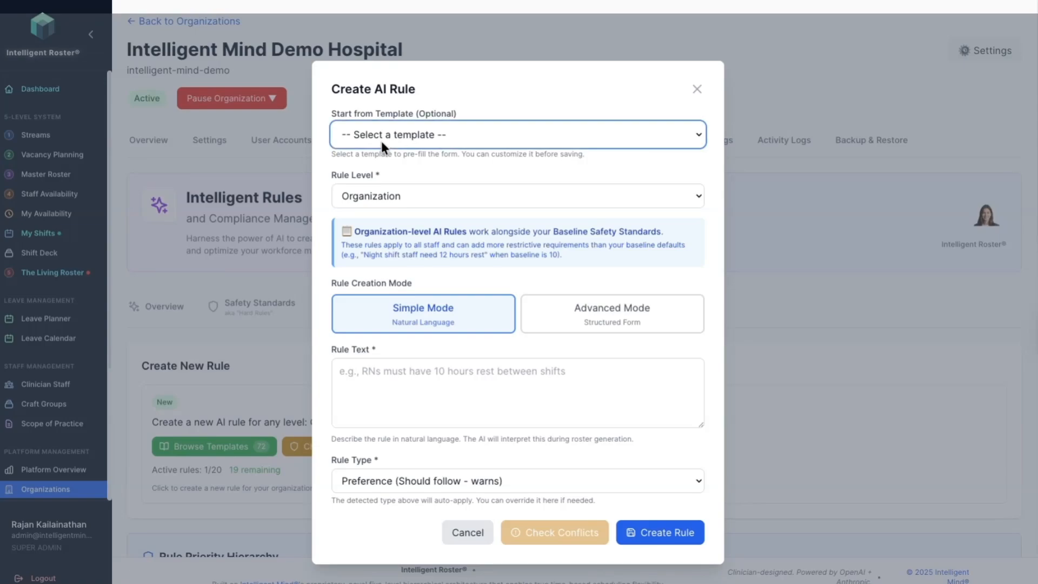
{"action": "left_click", "coordinate": [391, 129]}
{"action": "left_click", "coordinate": [373, 196]}
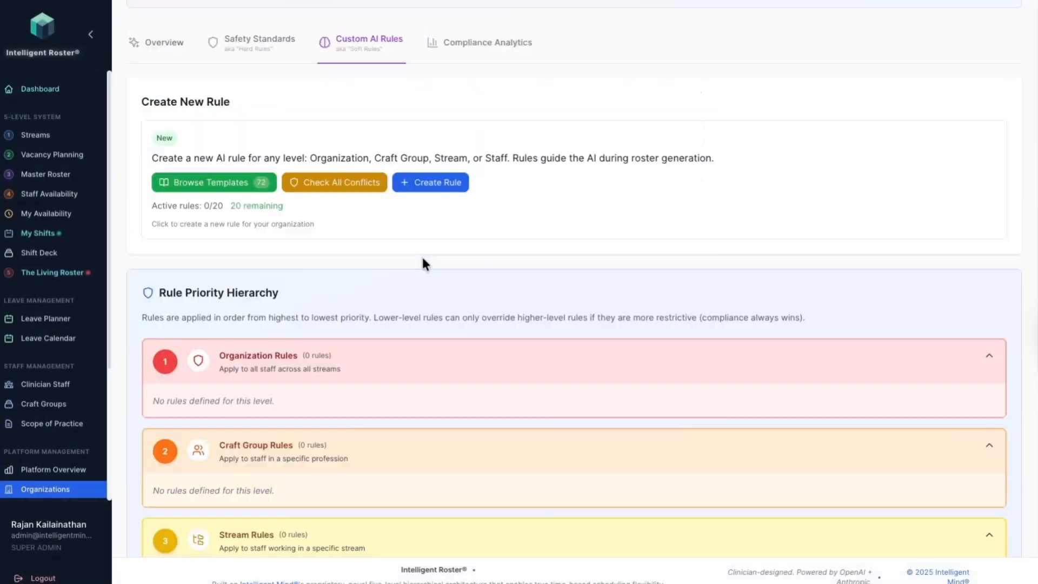
{"action": "scroll", "coordinate": [433, 270], "scroll_direction": "up", "scroll_amount": 2}
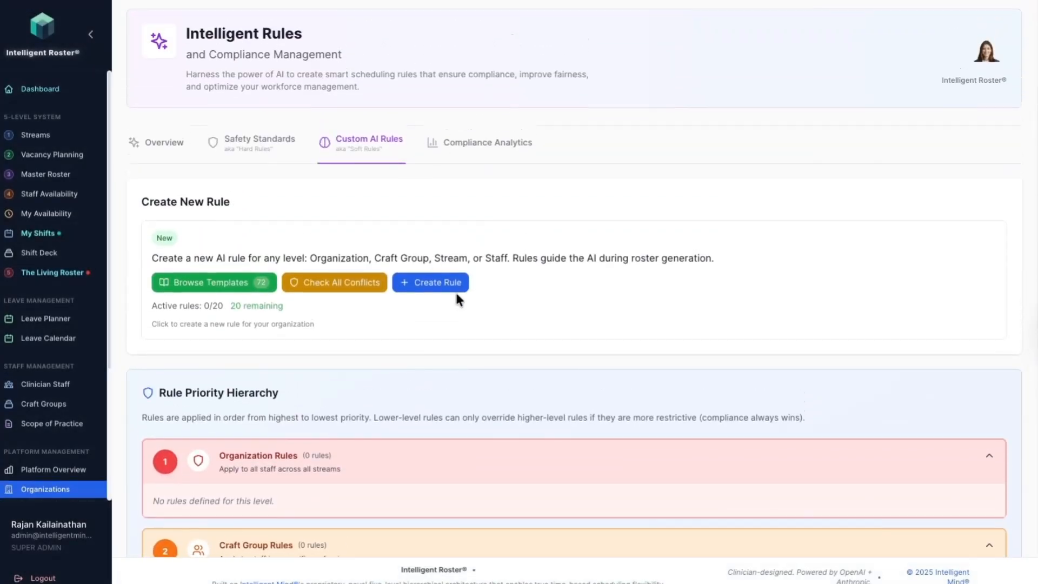
Step: Start a new AI rule at the Craft Group level that applies to Emergency Physician
{"action": "left_click", "coordinate": [437, 282]}
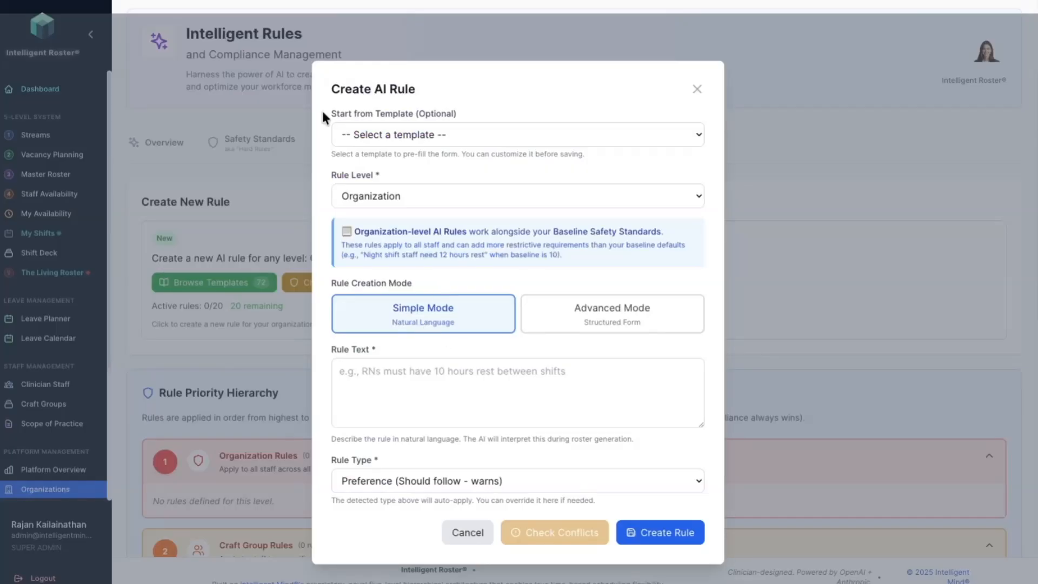
{"action": "left_click", "coordinate": [378, 197]}
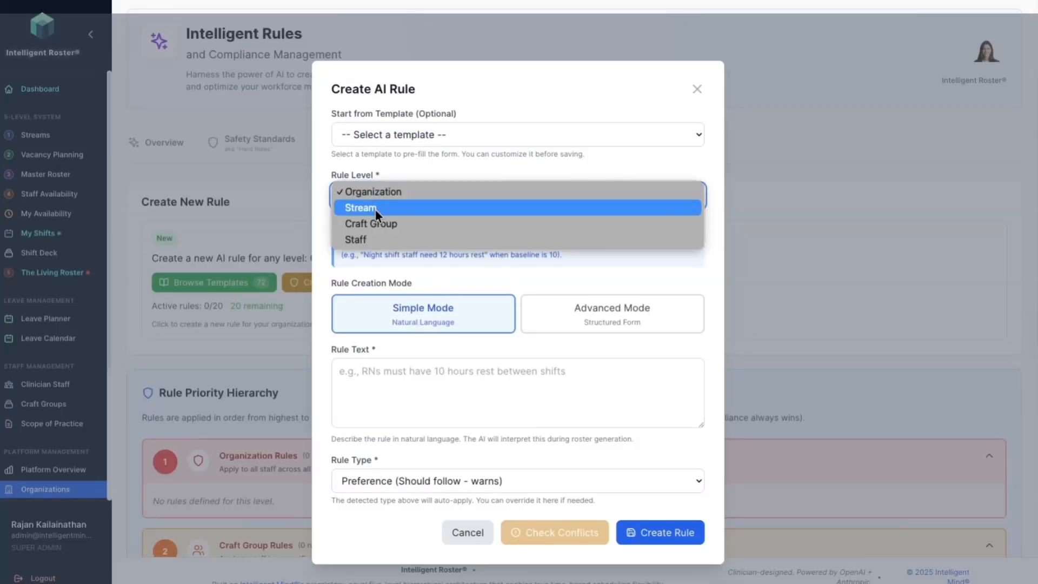
{"action": "left_click", "coordinate": [369, 223]}
{"action": "left_click", "coordinate": [374, 249]}
{"action": "left_click", "coordinate": [378, 260]}
Step: Enter the rule text "need 12hrs between shifts" in natural language
{"action": "left_click", "coordinate": [409, 380]}
{"action": "type", "text": "n"}
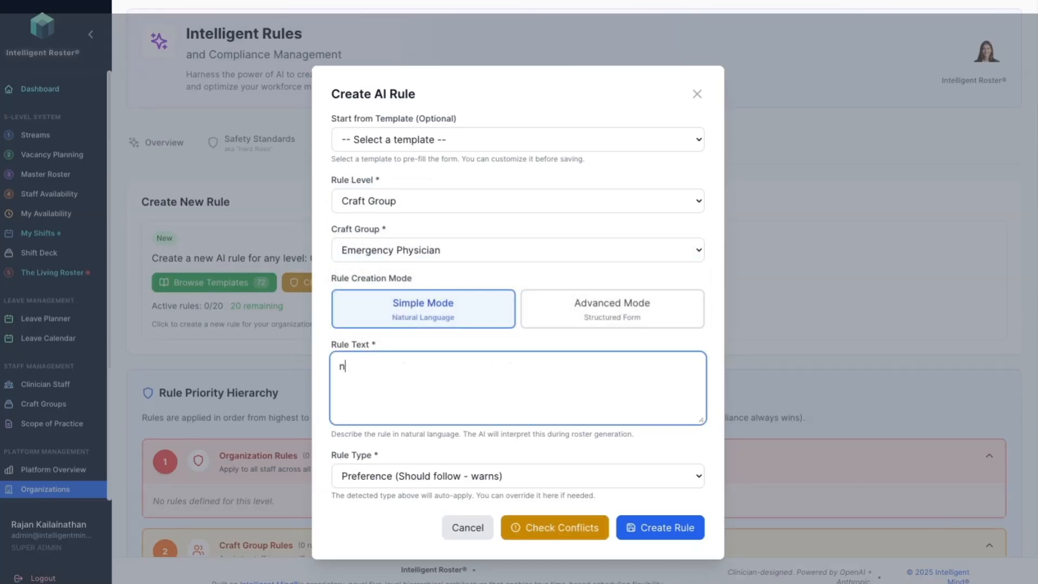
{"action": "type", "text": "eed 12hrs between shifts"}
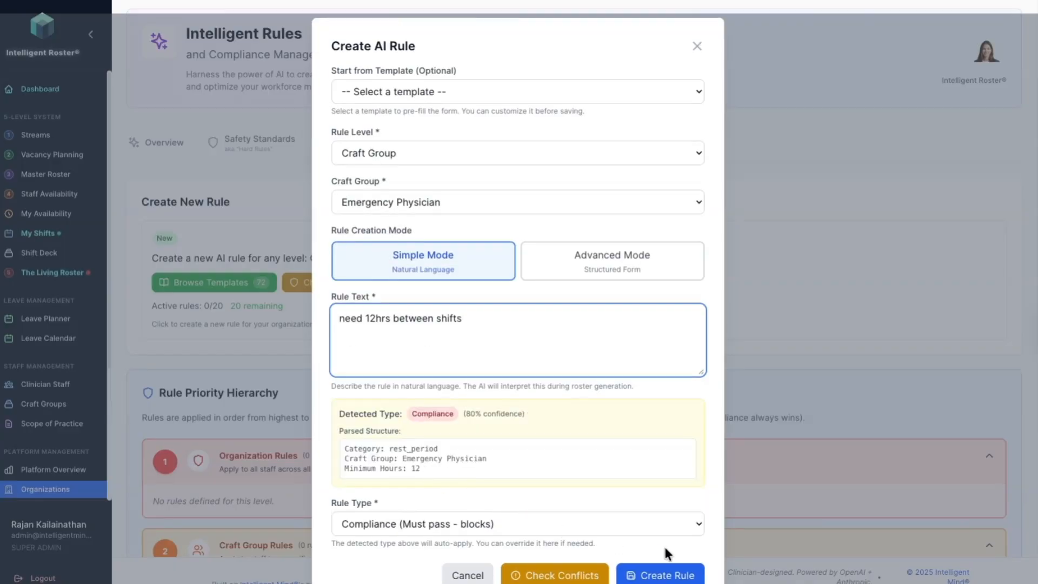
Step: Create the Emergency Physician rule for 12 hours between shifts and browse the AI rule templates
{"action": "left_click", "coordinate": [656, 575]}
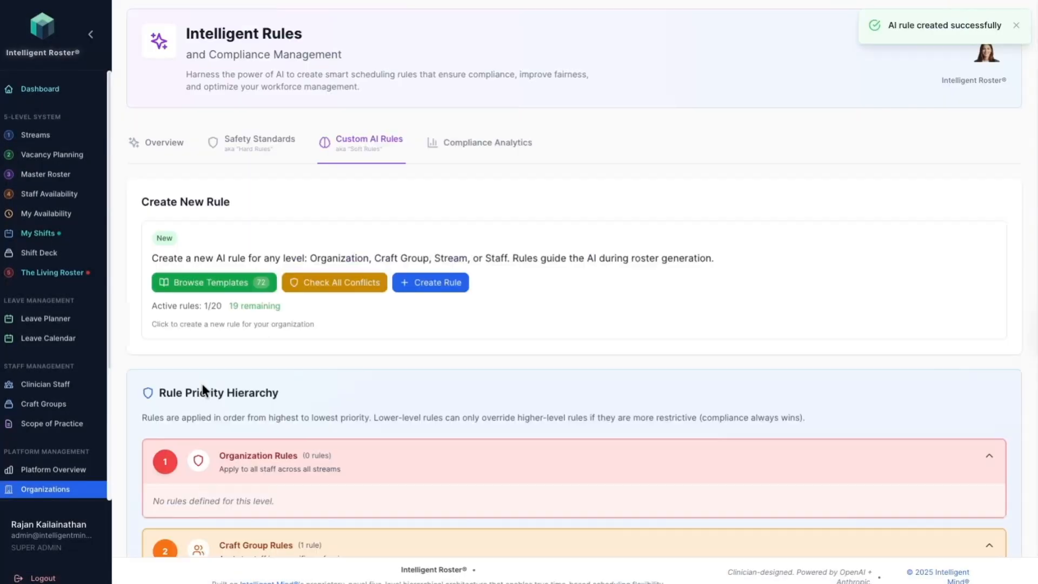
{"action": "left_click", "coordinate": [227, 283]}
{"action": "scroll", "coordinate": [242, 461], "scroll_direction": "down", "scroll_amount": 2}
{"action": "scroll", "coordinate": [241, 461], "scroll_direction": "down", "scroll_amount": 2}
{"action": "left_click", "coordinate": [236, 433]}
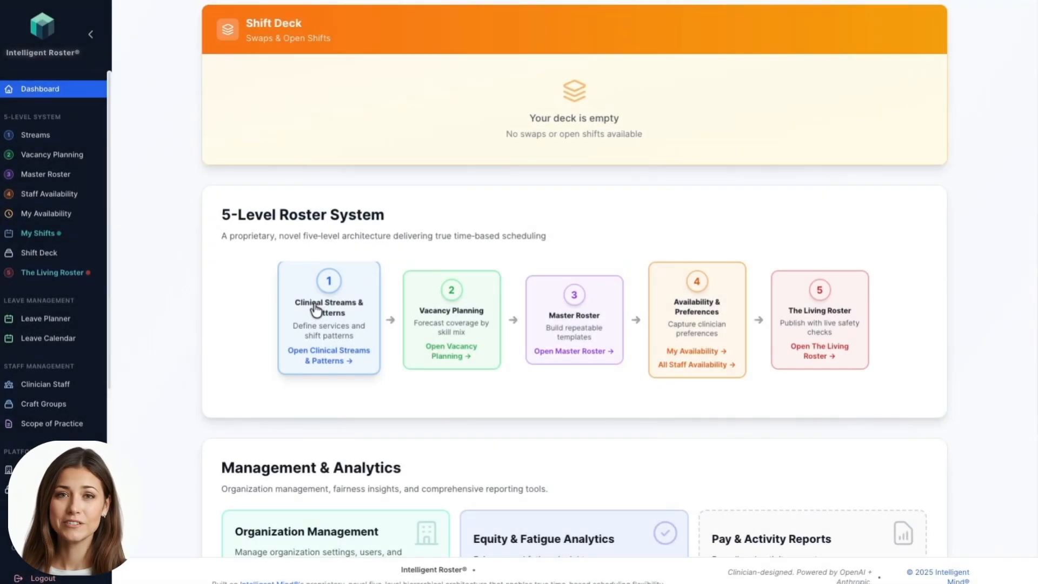
Step: Start a new stream named "Red Team" with the short code "Red"
{"action": "left_click", "coordinate": [314, 303]}
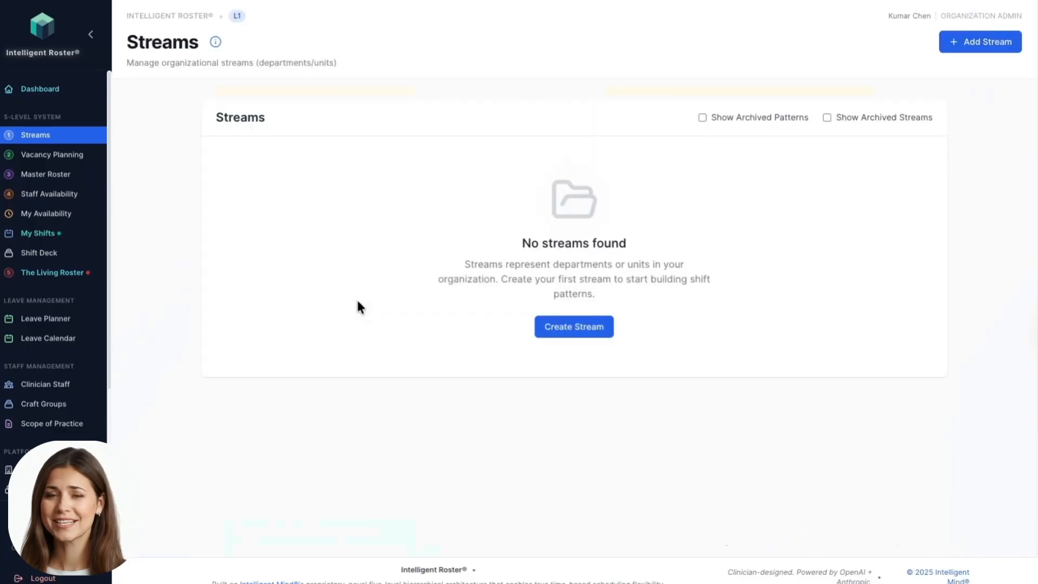
{"action": "left_click", "coordinate": [574, 324]}
{"action": "left_click", "coordinate": [296, 165]}
{"action": "type", "text": "Red"}
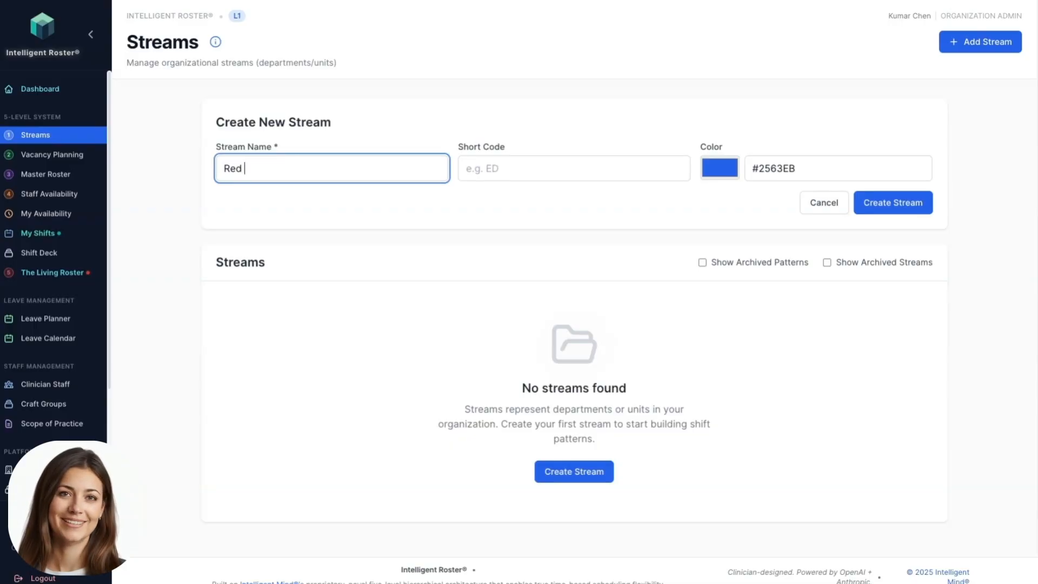
{"action": "type", "text": " Team"}
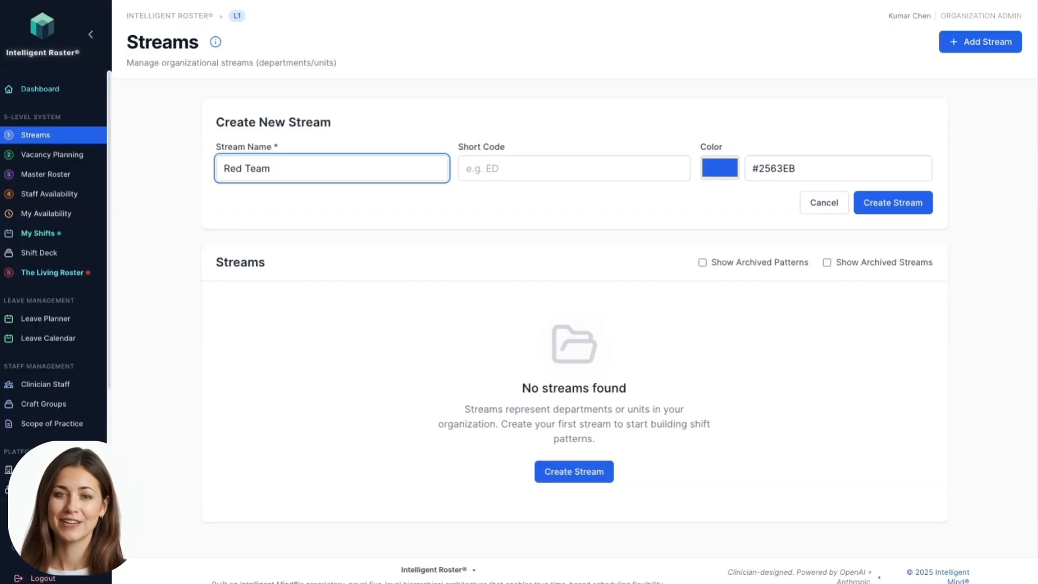
{"action": "left_click", "coordinate": [510, 167]}
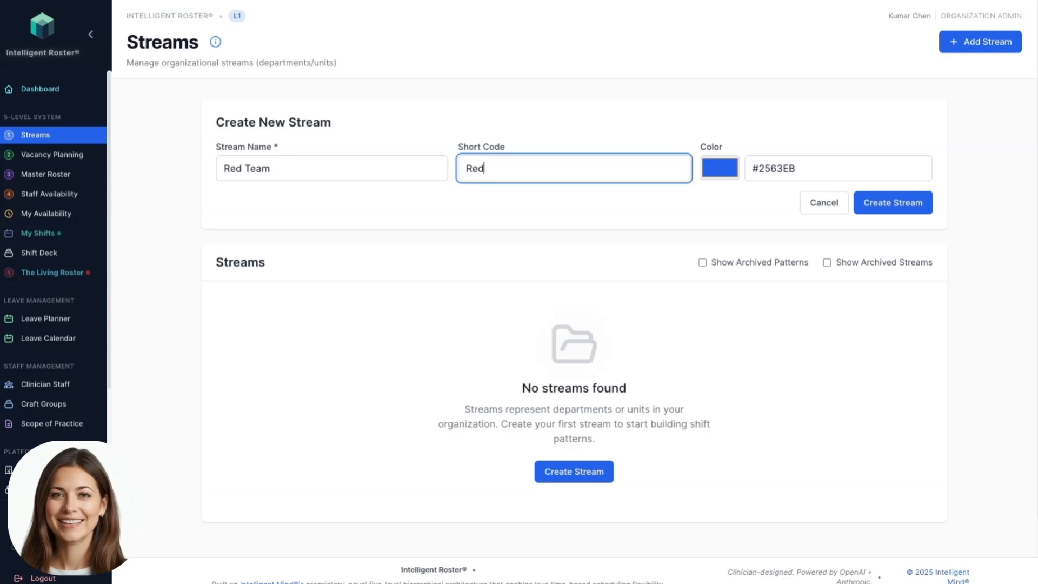
Step: Set the Red Team stream's color to the red #e60050 and create the stream
{"action": "left_click", "coordinate": [720, 168]}
{"action": "left_click_drag", "start_coordinate": [754, 278], "coordinate": [760, 281]}
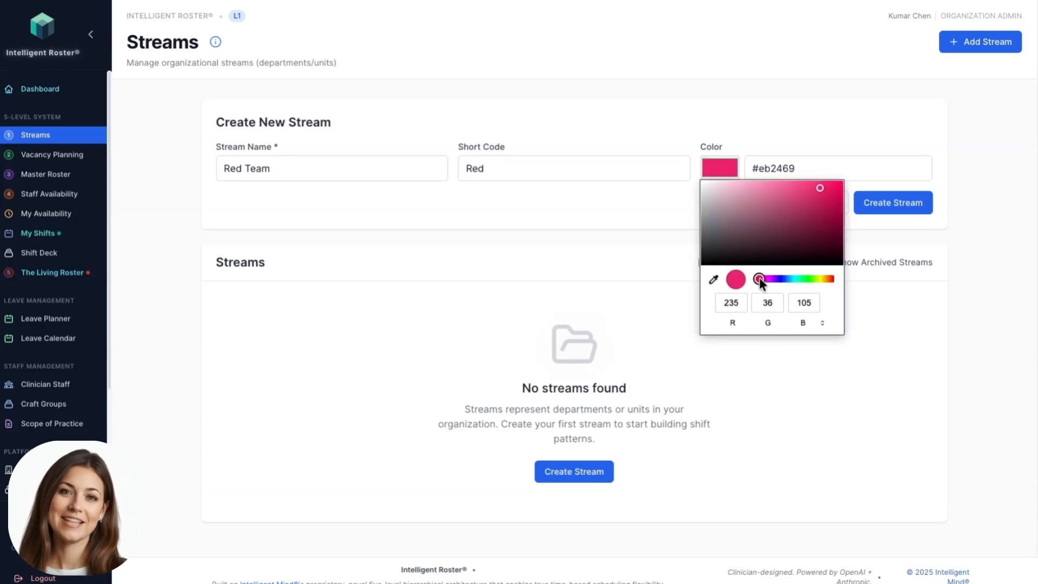
{"action": "left_click_drag", "start_coordinate": [774, 226], "coordinate": [841, 189]}
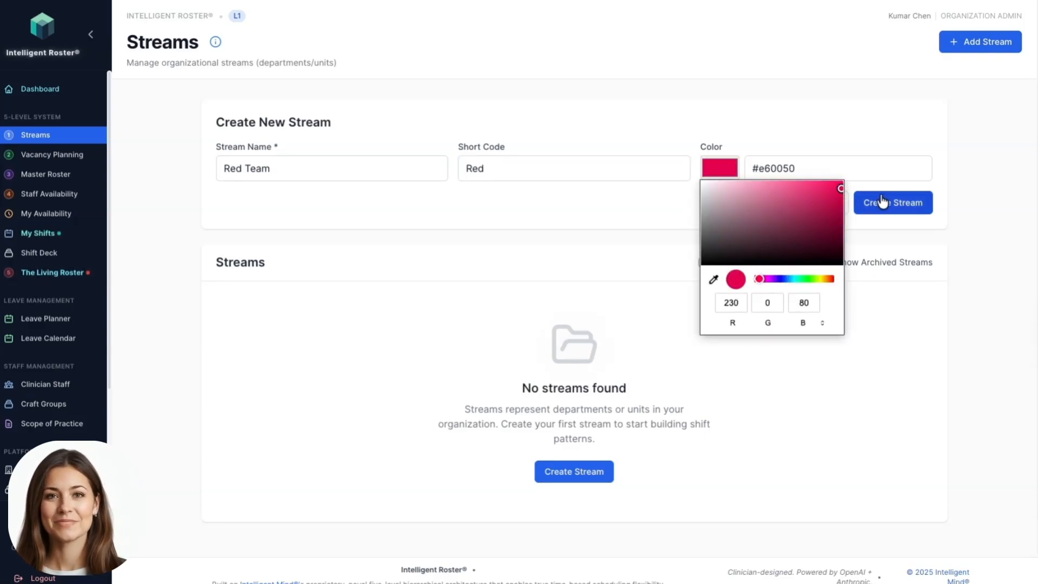
{"action": "left_click", "coordinate": [659, 208]}
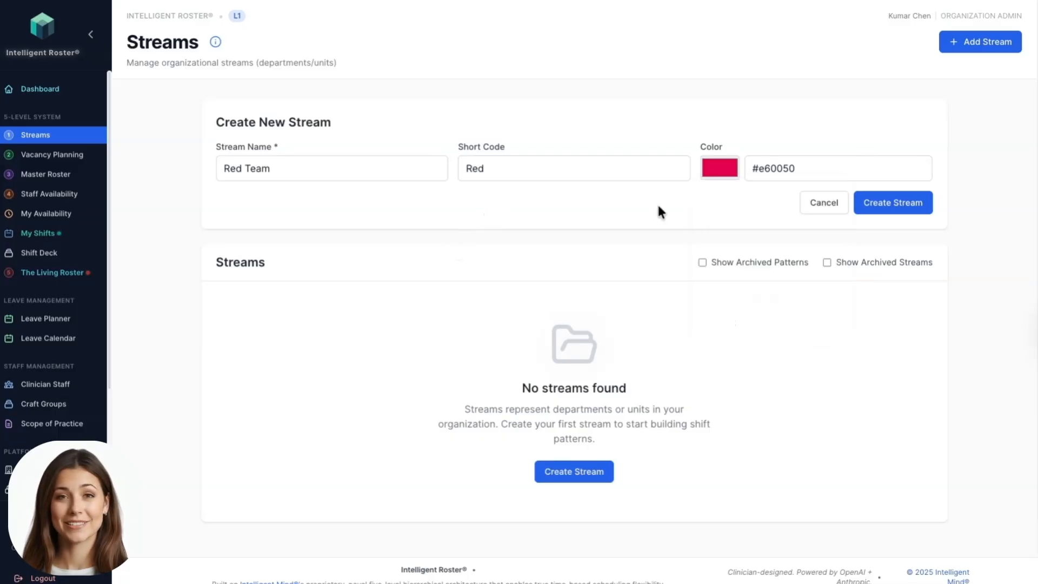
{"action": "left_click", "coordinate": [898, 202]}
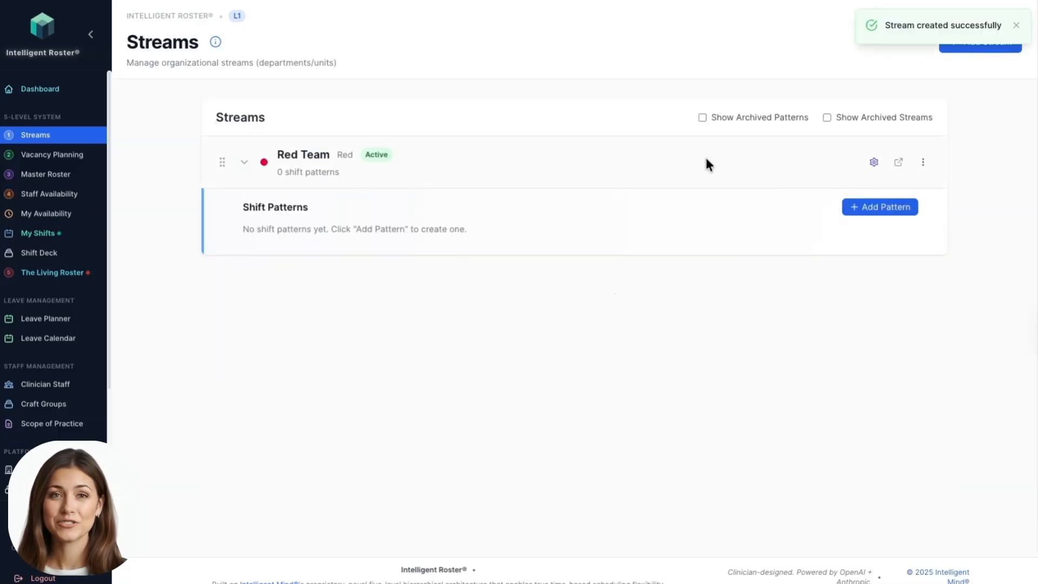
Step: Start a new shift pattern for the Red Team stream and review the shift patterns of all streams down to Night
{"action": "left_click", "coordinate": [898, 207]}
{"action": "left_click", "coordinate": [286, 307]}
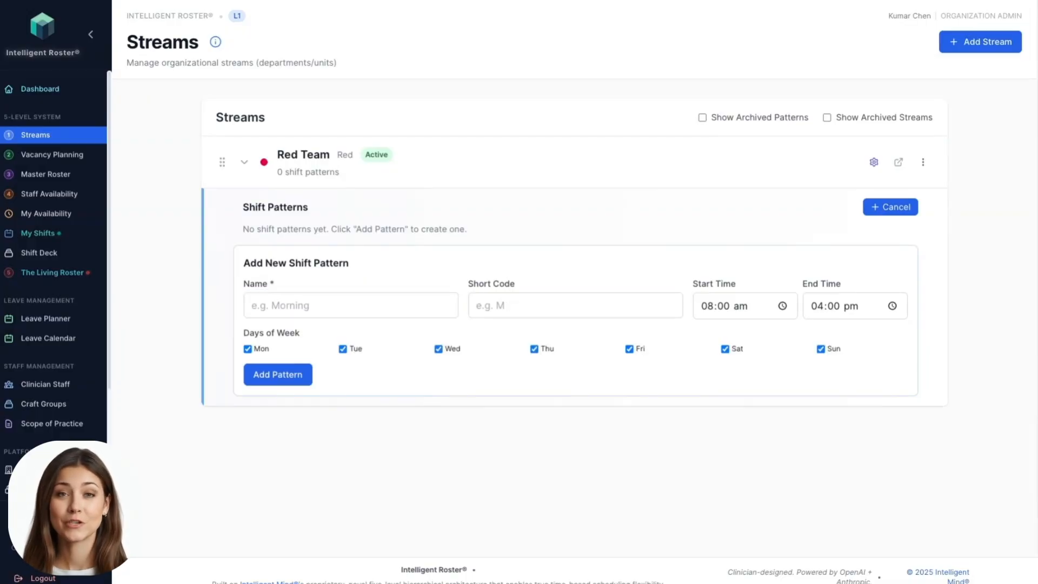
{"action": "scroll", "coordinate": [519, 292], "scroll_direction": "down", "scroll_amount": 1}
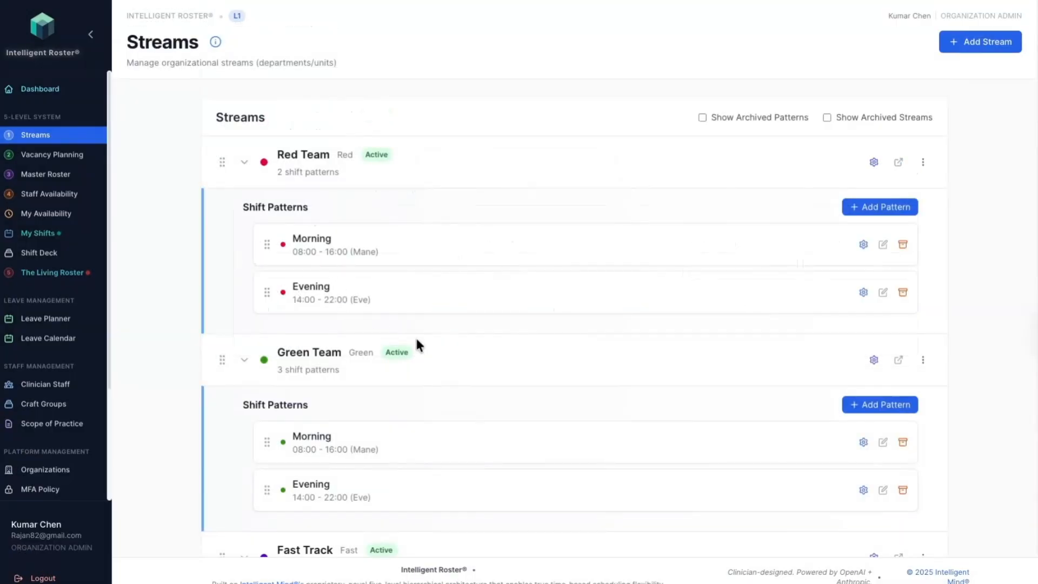
{"action": "scroll", "coordinate": [502, 392], "scroll_direction": "down", "scroll_amount": 5}
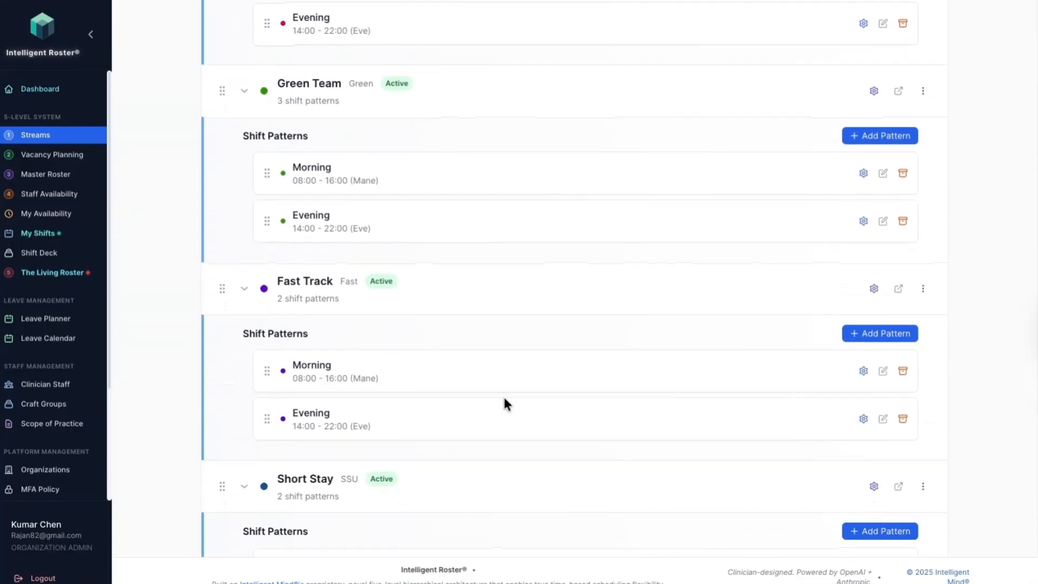
{"action": "scroll", "coordinate": [504, 400], "scroll_direction": "down", "scroll_amount": 4}
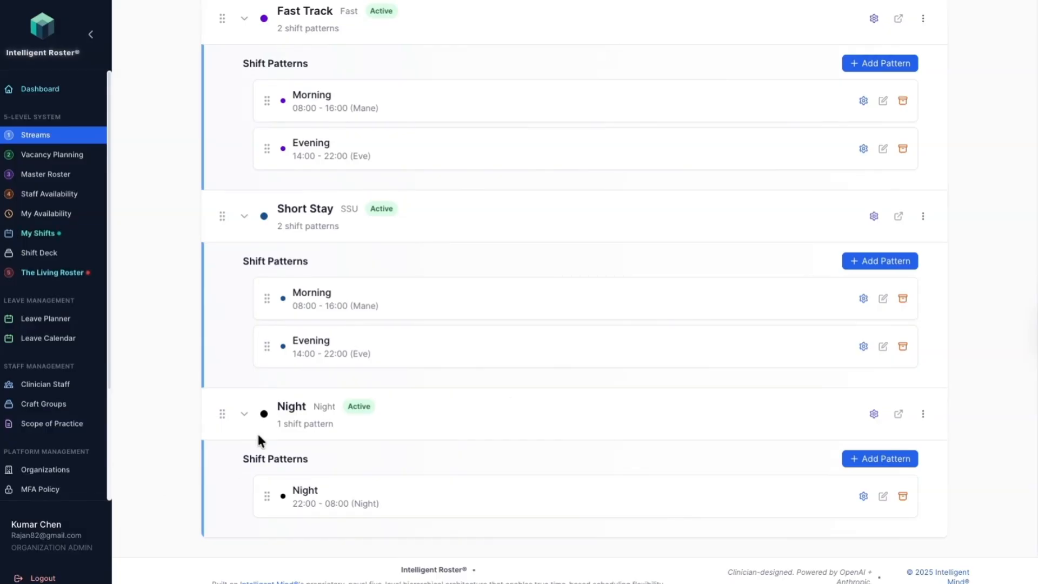
{"action": "scroll", "coordinate": [310, 413], "scroll_direction": "up", "scroll_amount": 10}
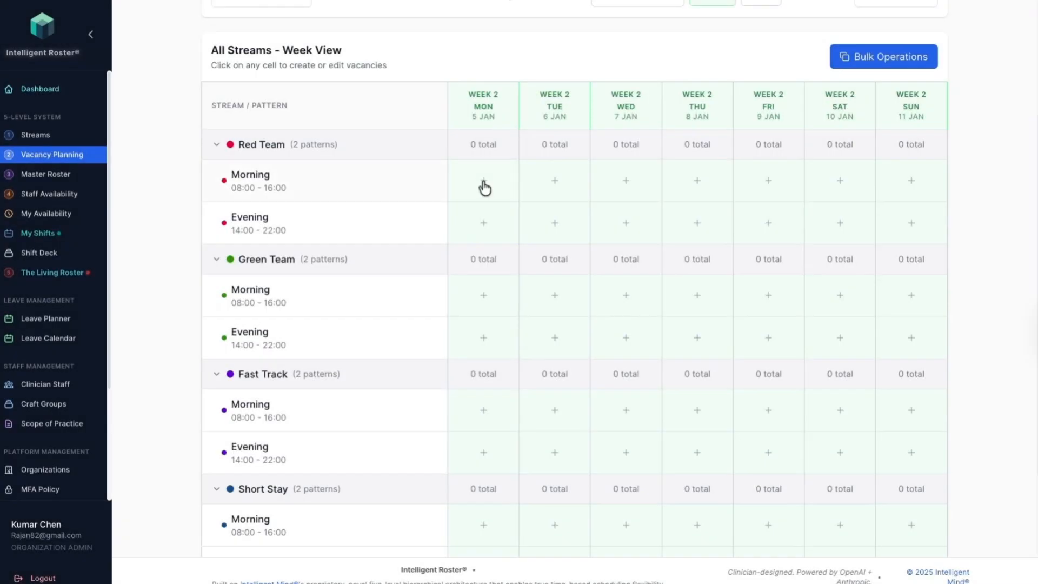
Step: For the Red Team Morning vacancies on all seven days, require 1 Emergency Physician with the Adults and Paediatrics scopes
{"action": "left_click", "coordinate": [483, 184]}
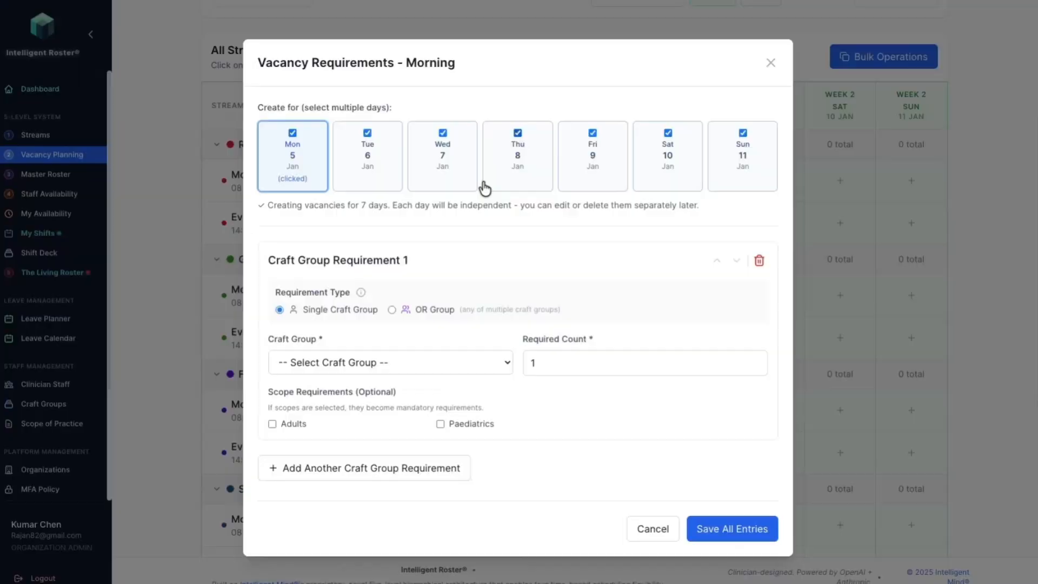
{"action": "left_click", "coordinate": [300, 361]}
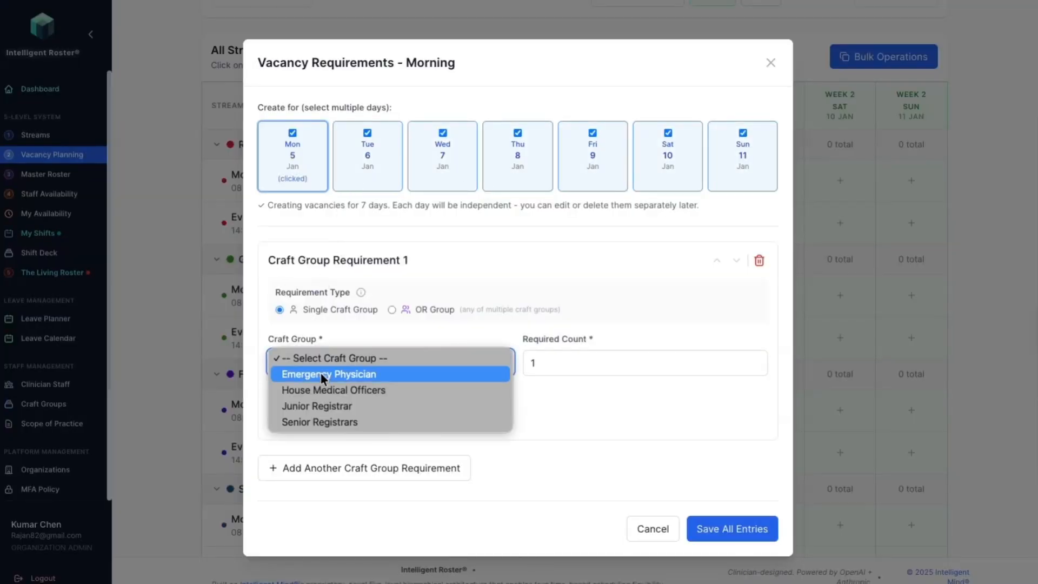
{"action": "left_click", "coordinate": [326, 373]}
{"action": "left_click", "coordinate": [551, 361]}
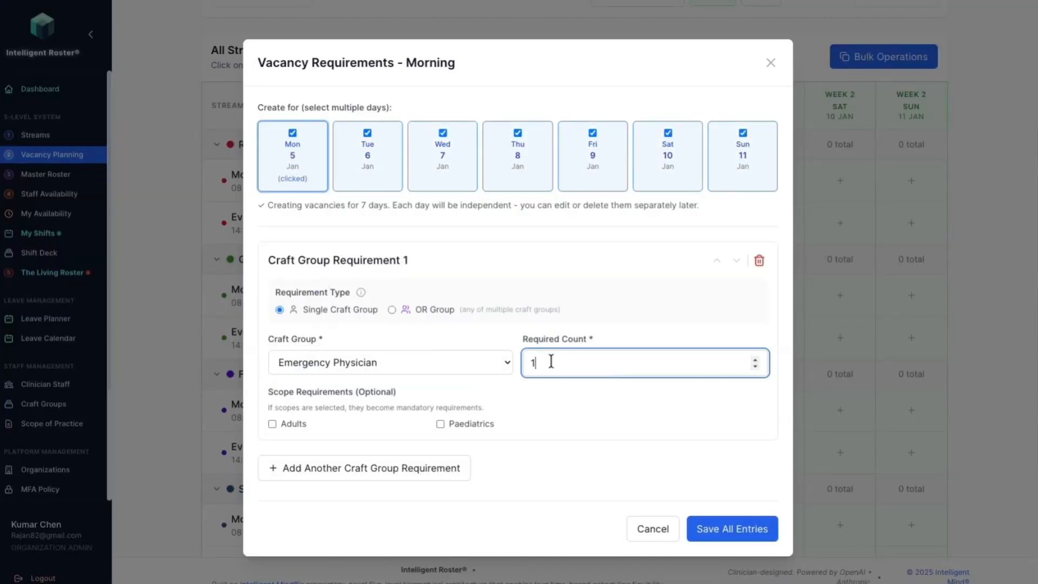
{"action": "left_click", "coordinate": [272, 423]}
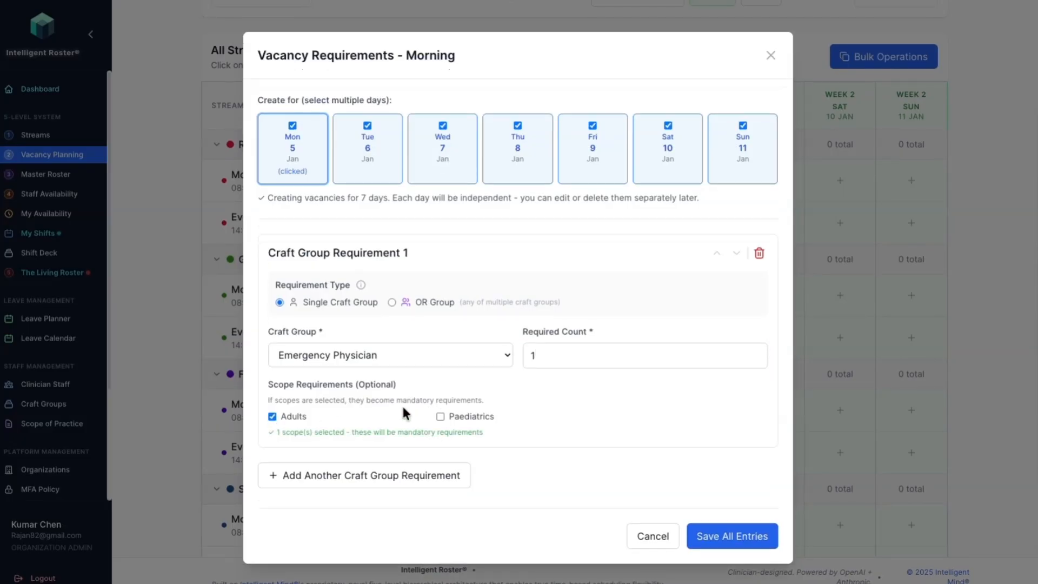
{"action": "left_click", "coordinate": [440, 417]}
Step: Add a second craft group requirement for 2 Senior Registrars with the Adults and Paediatrics scopes
{"action": "left_click", "coordinate": [343, 476]}
{"action": "scroll", "coordinate": [344, 475], "scroll_direction": "down", "scroll_amount": 1}
{"action": "scroll", "coordinate": [344, 475], "scroll_direction": "down", "scroll_amount": 2}
{"action": "left_click", "coordinate": [324, 404]}
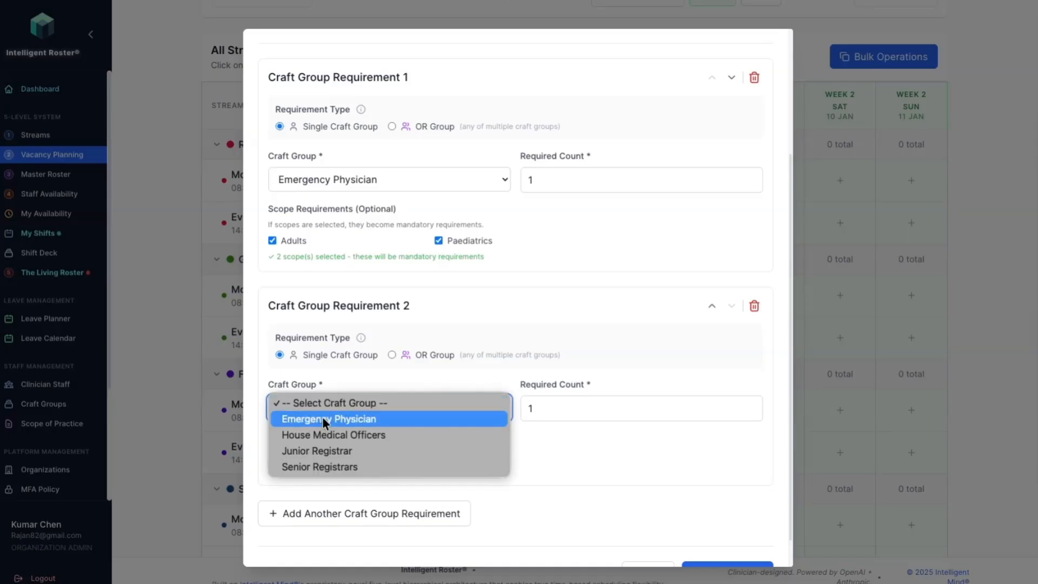
{"action": "left_click", "coordinate": [310, 466]}
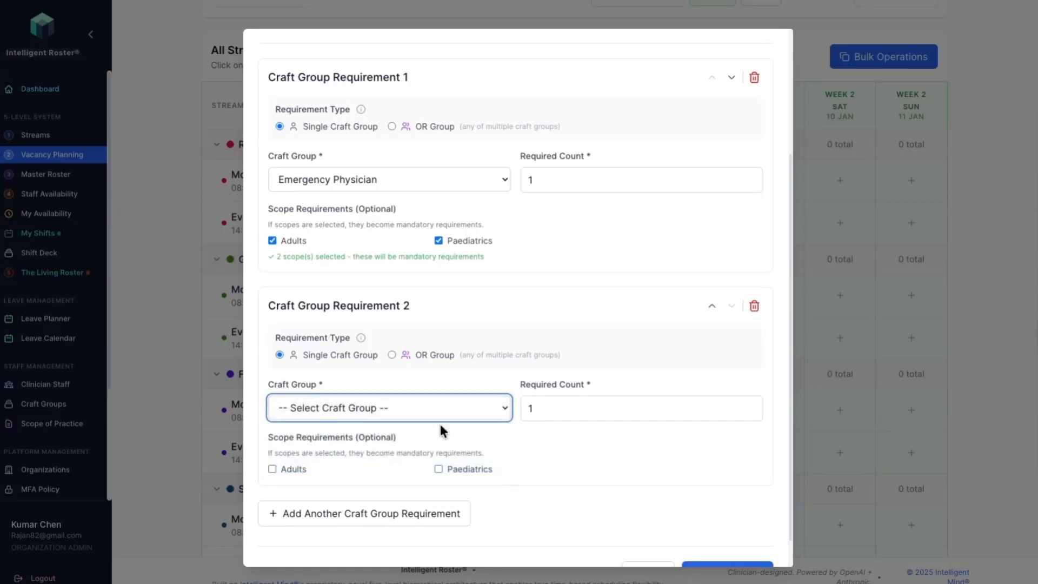
{"action": "right_click", "coordinate": [559, 411]}
{"action": "left_click", "coordinate": [472, 415]}
{"action": "scroll", "coordinate": [378, 452], "scroll_direction": "down", "scroll_amount": 1}
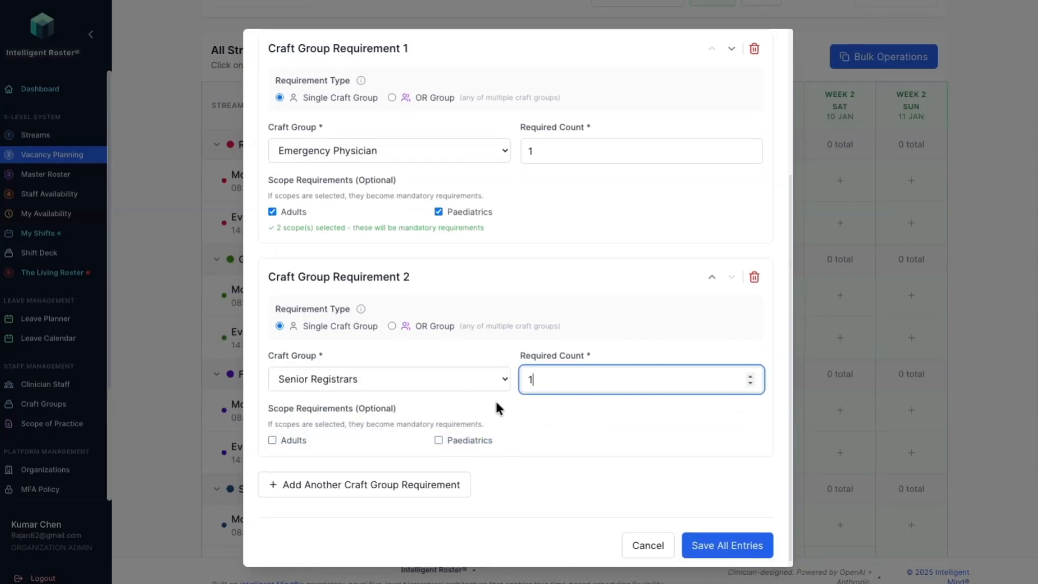
{"action": "key", "text": "BackSpace"}
{"action": "type", "text": "2"}
{"action": "left_click", "coordinate": [272, 441]}
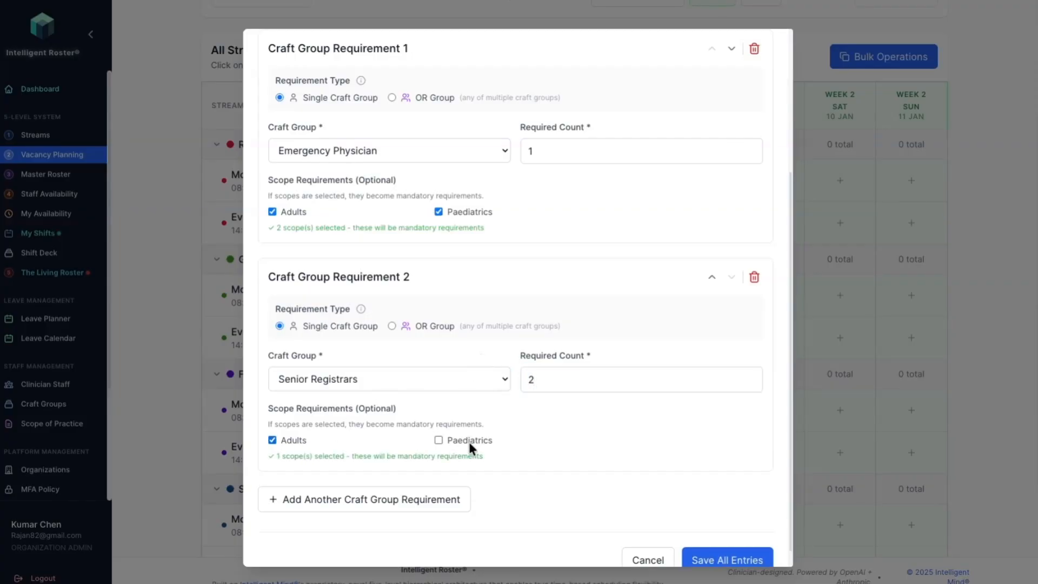
{"action": "left_click", "coordinate": [437, 440]}
Step: Add a third requirement for 3 House Medical Officers with the Adults and Paediatrics scopes, and save all entries
{"action": "scroll", "coordinate": [422, 427], "scroll_direction": "down", "scroll_amount": 1}
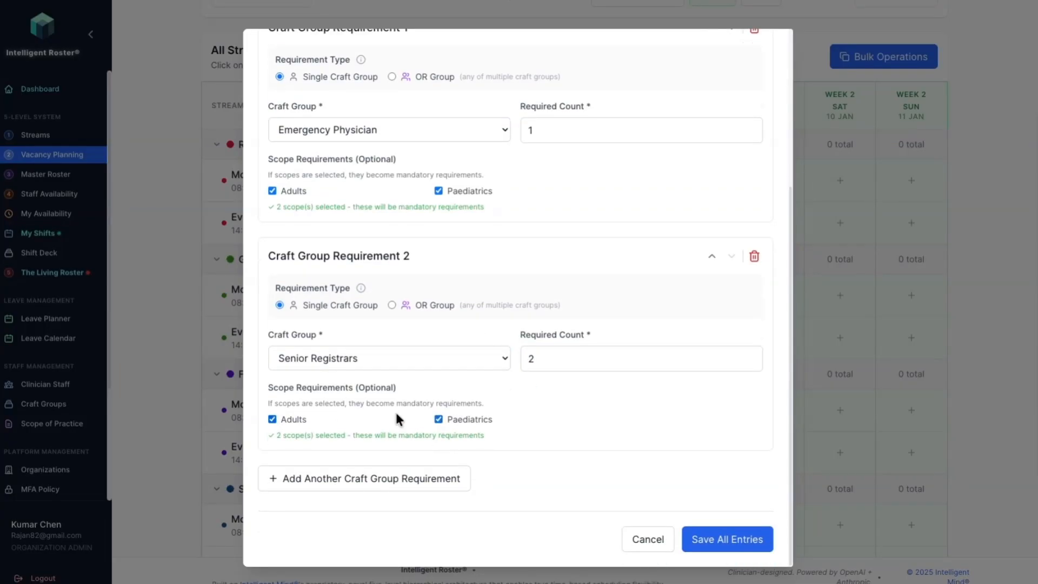
{"action": "left_click", "coordinate": [318, 478]}
{"action": "scroll", "coordinate": [318, 475], "scroll_direction": "down", "scroll_amount": 3}
{"action": "scroll", "coordinate": [318, 473], "scroll_direction": "down", "scroll_amount": 1}
{"action": "left_click", "coordinate": [336, 444]}
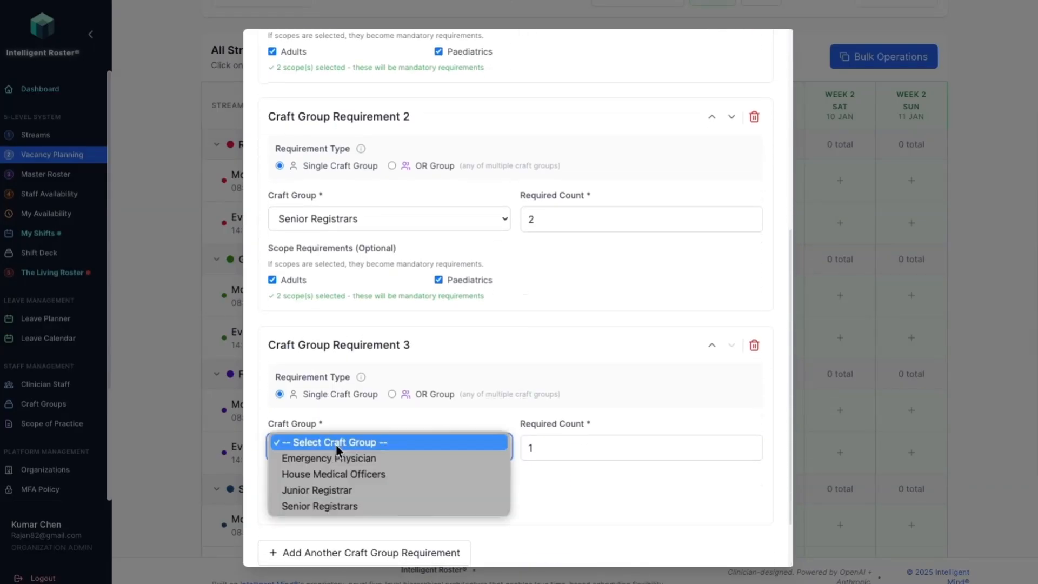
{"action": "left_click", "coordinate": [322, 474]}
{"action": "key", "text": "Tab"}
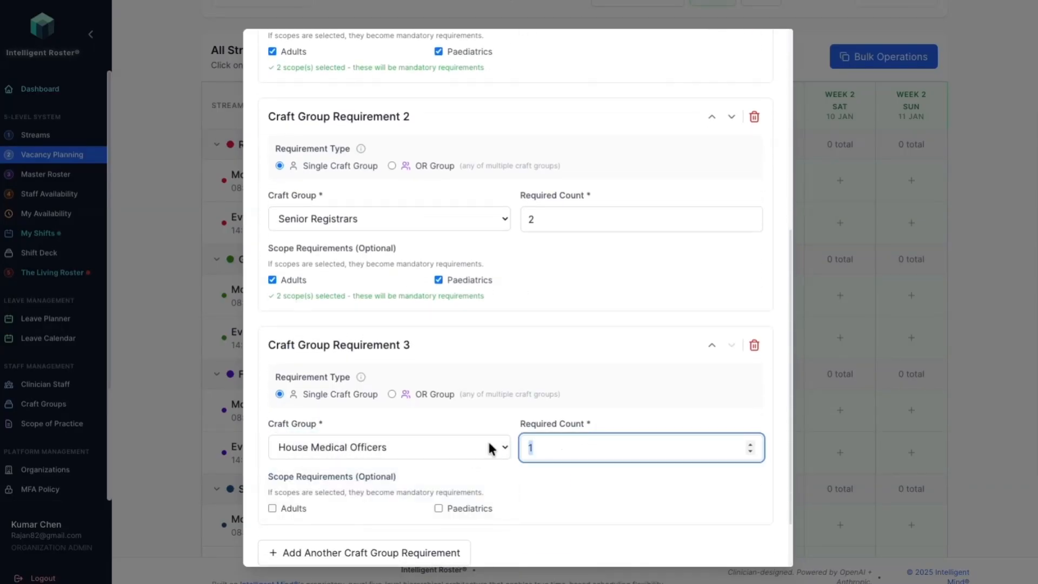
{"action": "type", "text": "3"}
{"action": "scroll", "coordinate": [489, 452], "scroll_direction": "up", "scroll_amount": 1}
{"action": "scroll", "coordinate": [492, 482], "scroll_direction": "down", "scroll_amount": 3}
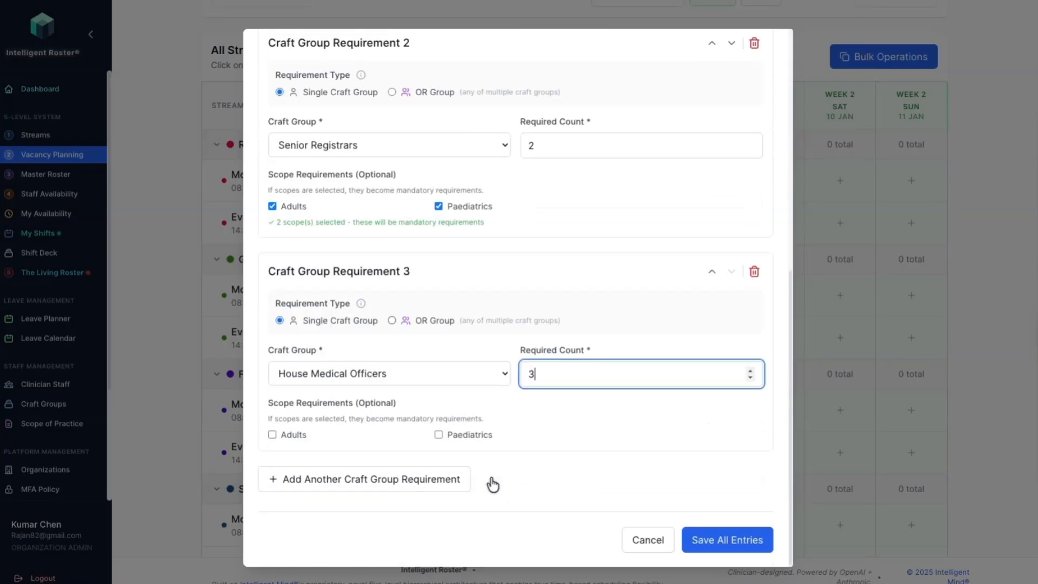
{"action": "left_click", "coordinate": [272, 434]}
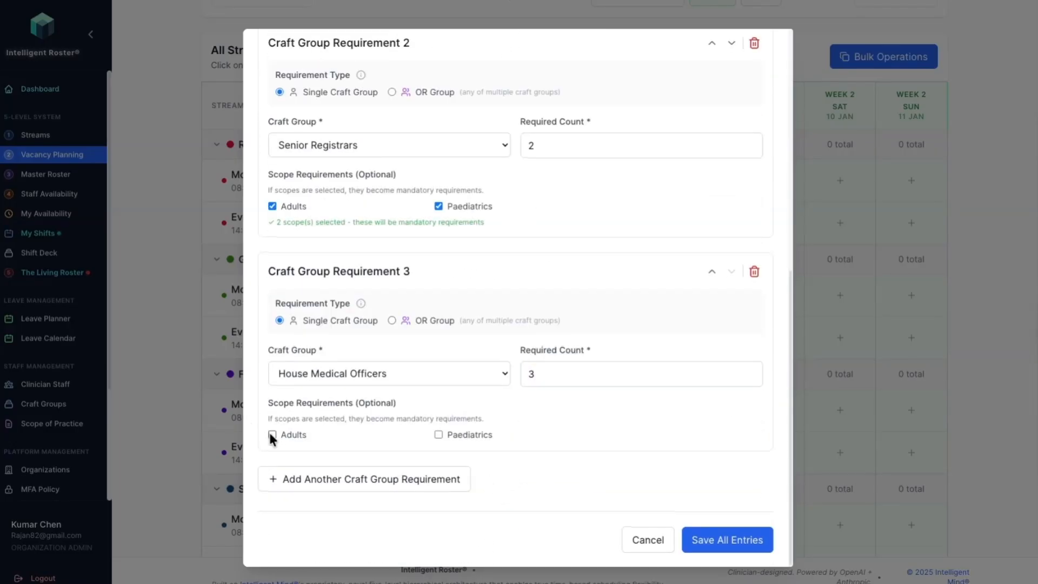
{"action": "left_click", "coordinate": [440, 434]}
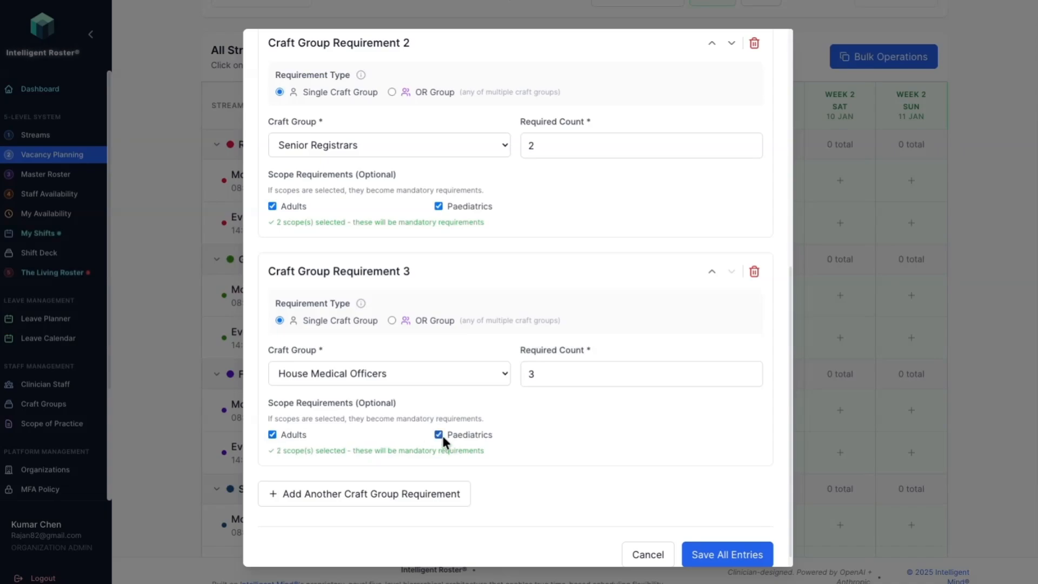
{"action": "left_click", "coordinate": [724, 555]}
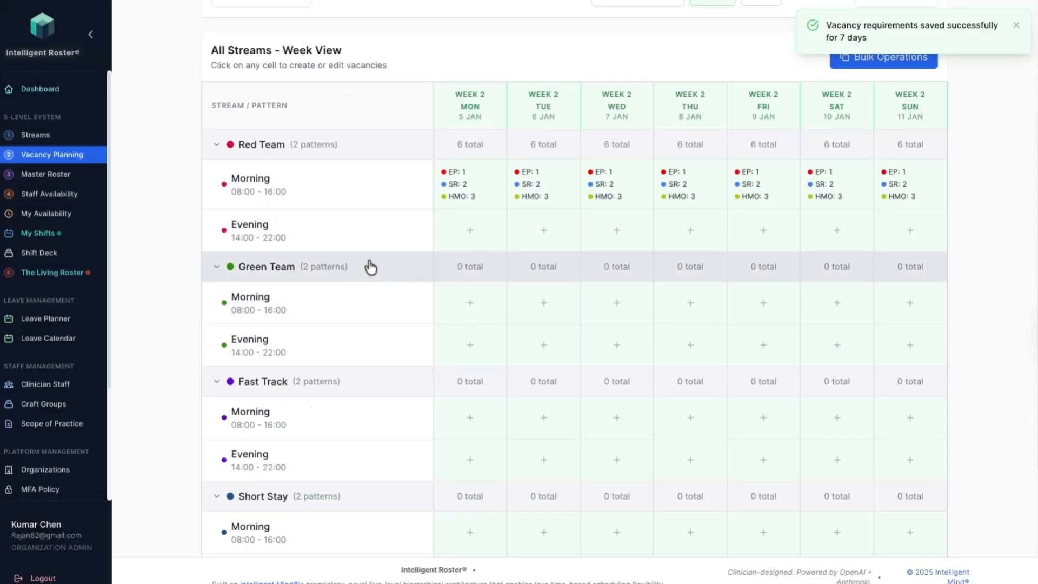
Step: Start the Red Team Evening vacancy requirements for all seven days with Emergency Physician as the first craft group
{"action": "left_click", "coordinate": [463, 236]}
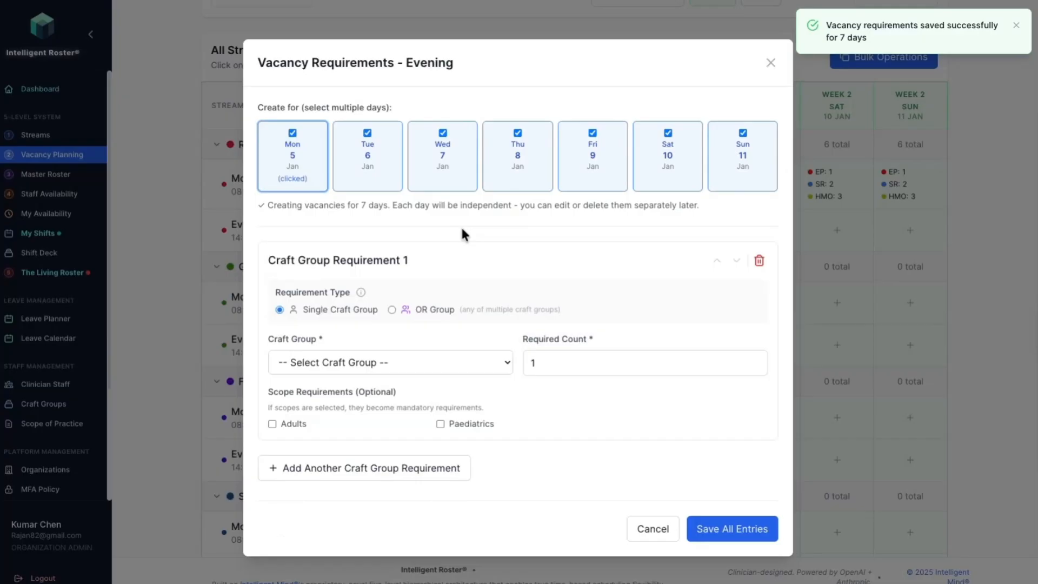
{"action": "left_click", "coordinate": [311, 365]}
{"action": "left_click", "coordinate": [492, 373]}
{"action": "key", "text": "Tab"}
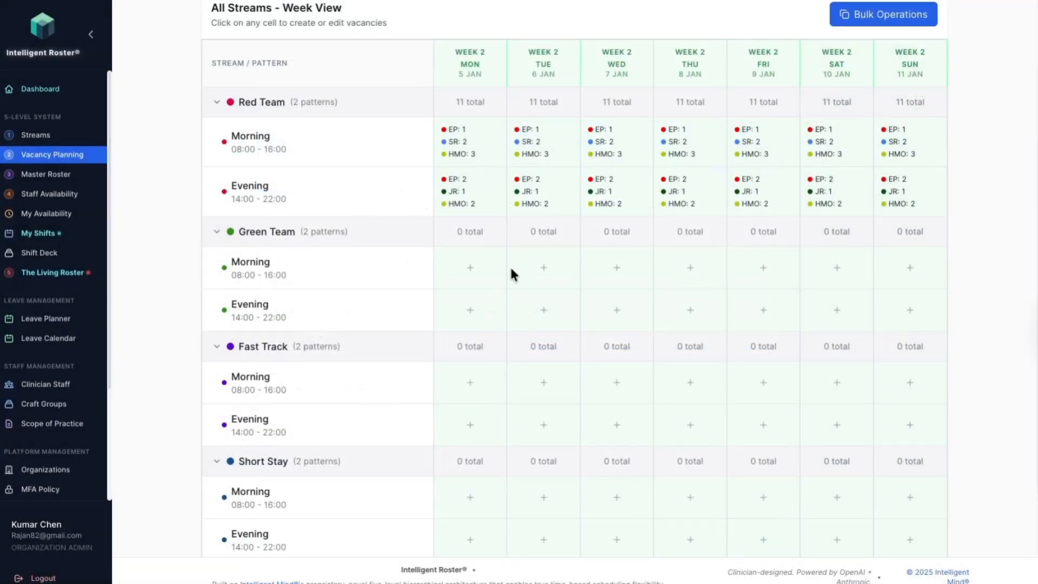
Step: For the Green Team Morning vacancies on all seven days, require 2 staff from an OR group of Emergency Physician and Senior Registrars
{"action": "left_click", "coordinate": [478, 277]}
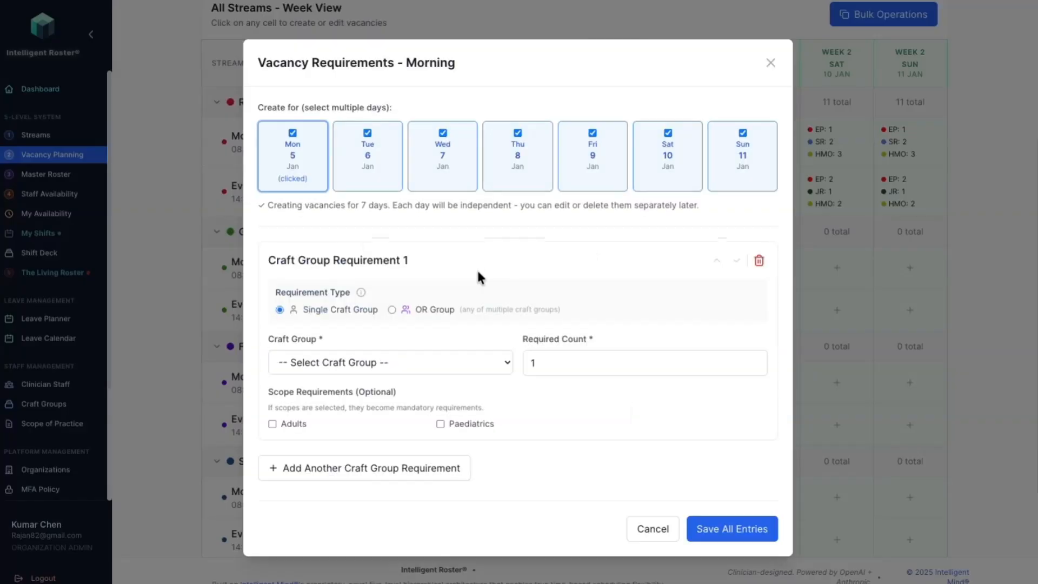
{"action": "left_click", "coordinate": [393, 309]}
{"action": "double_click", "coordinate": [279, 424]}
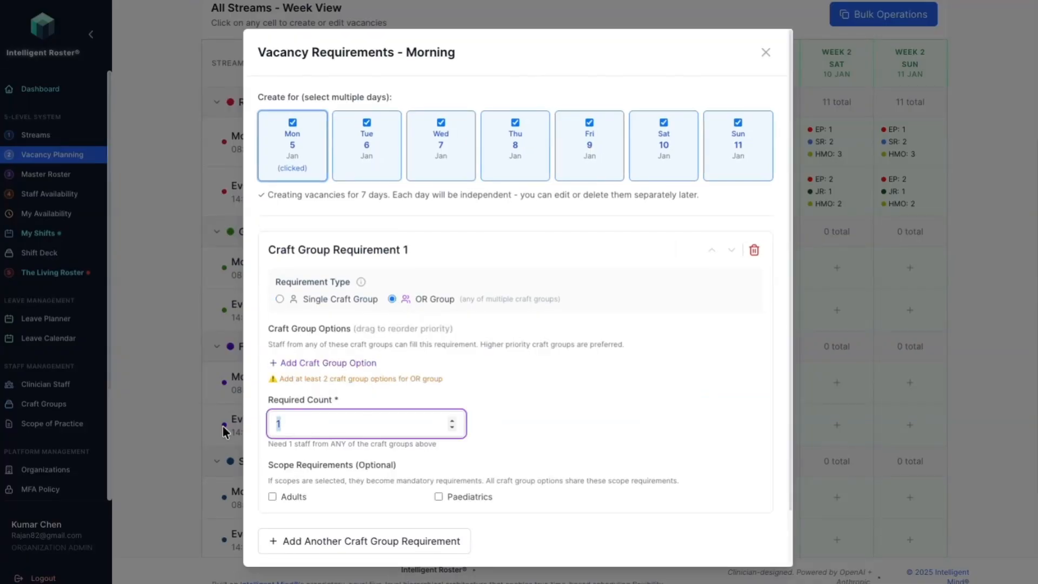
{"action": "type", "text": "2"}
{"action": "left_click", "coordinate": [325, 363]}
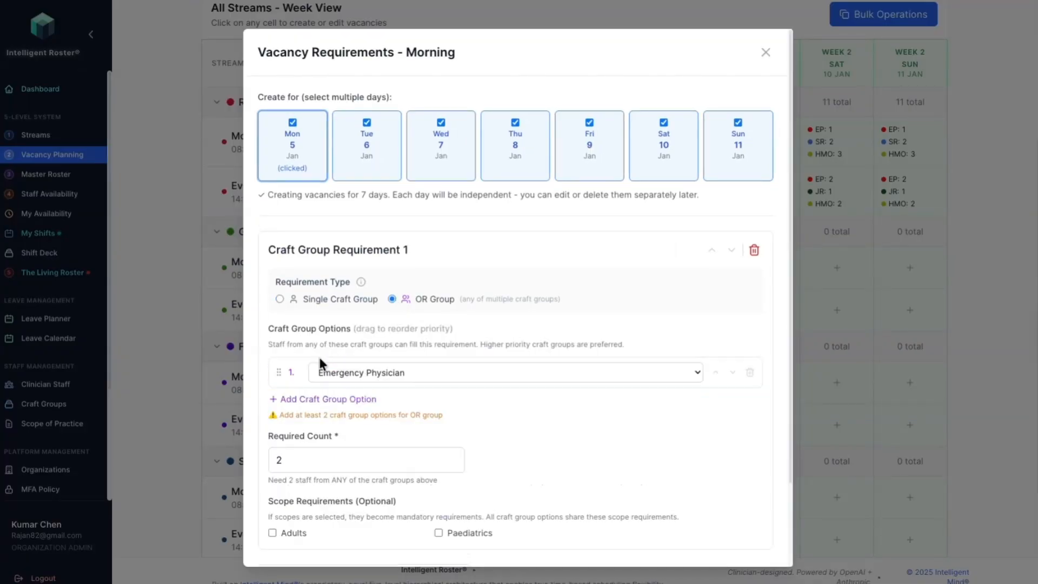
{"action": "left_click", "coordinate": [287, 402]}
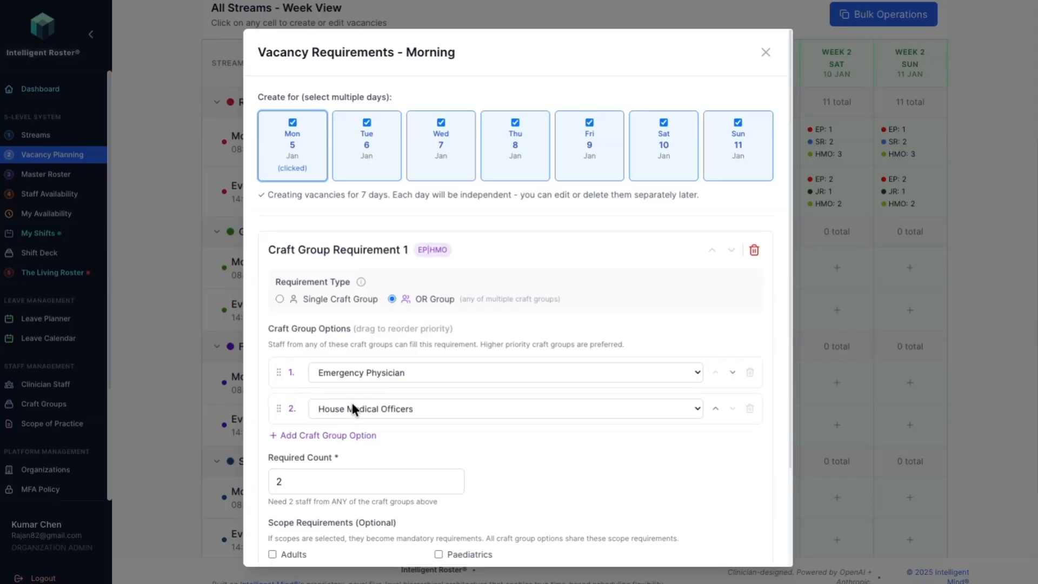
{"action": "left_click", "coordinate": [353, 407]}
{"action": "left_click", "coordinate": [345, 433]}
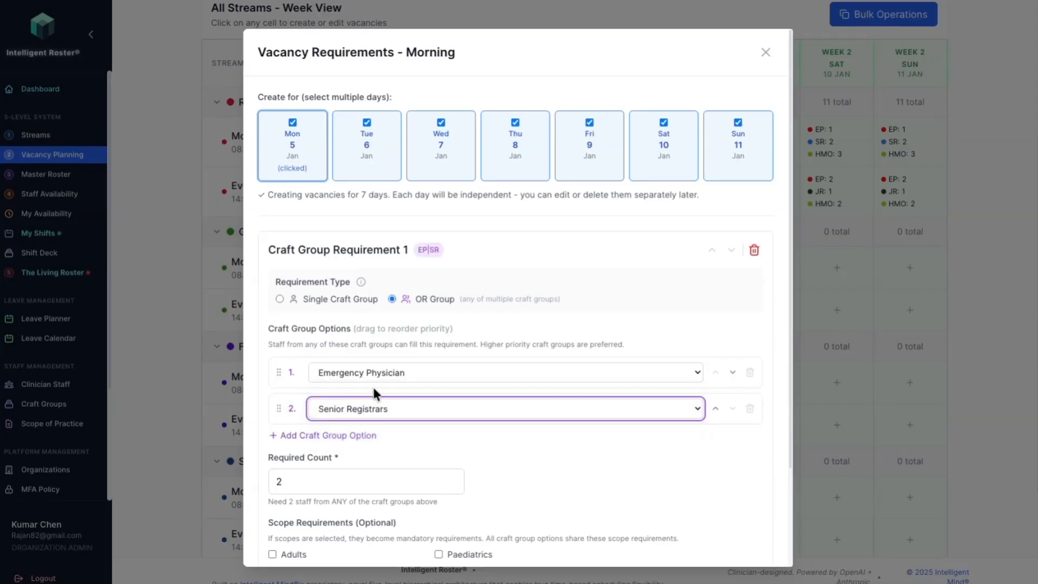
Step: Apply the Adults and Paediatrics scopes to the OR group requirement and add a second craft group requirement
{"action": "scroll", "coordinate": [363, 446], "scroll_direction": "down", "scroll_amount": 3}
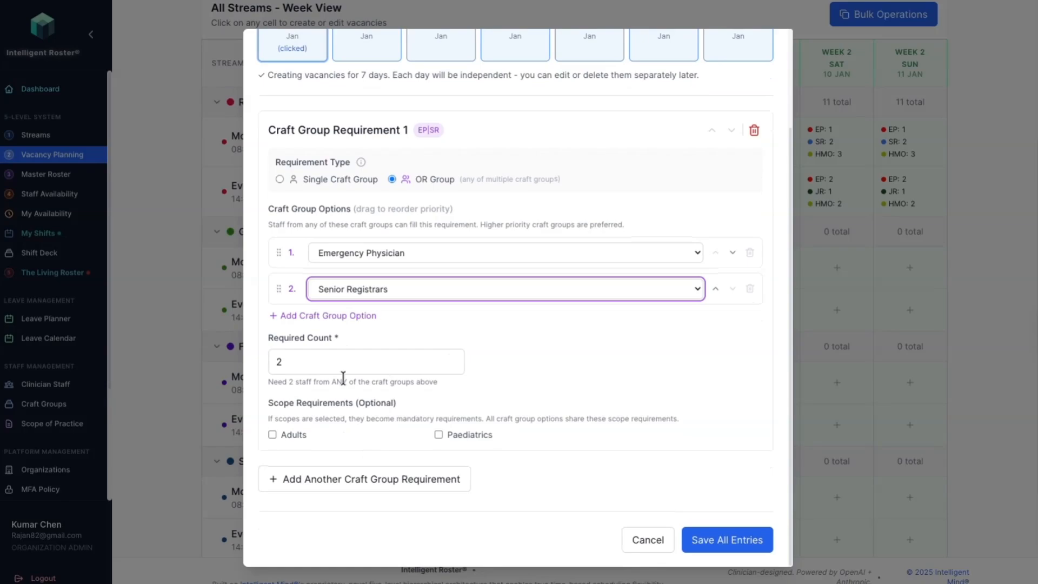
{"action": "left_click", "coordinate": [355, 479]}
{"action": "left_click", "coordinate": [272, 435]}
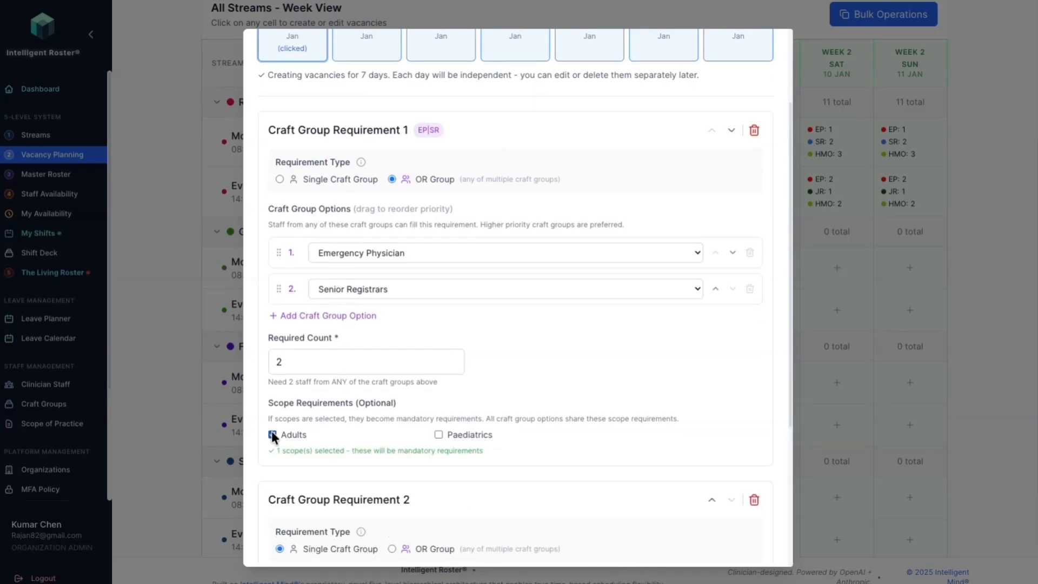
{"action": "left_click", "coordinate": [438, 435]}
Step: Set the second requirement to 2 House Medical Officers with the Adults and Paediatrics scopes, and save all entries
{"action": "scroll", "coordinate": [433, 438], "scroll_direction": "down", "scroll_amount": 3}
{"action": "scroll", "coordinate": [427, 440], "scroll_direction": "down", "scroll_amount": 2}
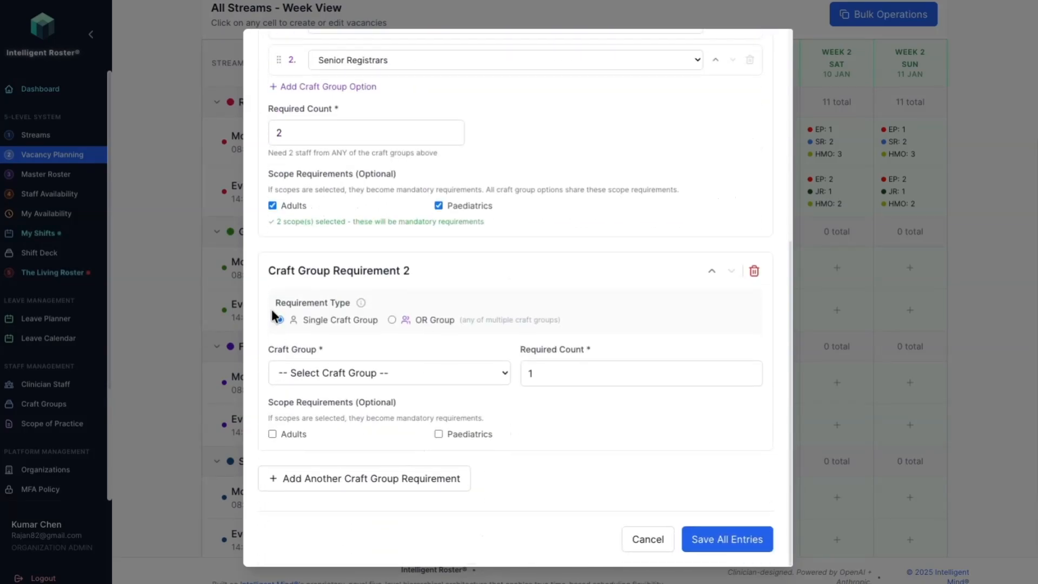
{"action": "left_click", "coordinate": [301, 372]}
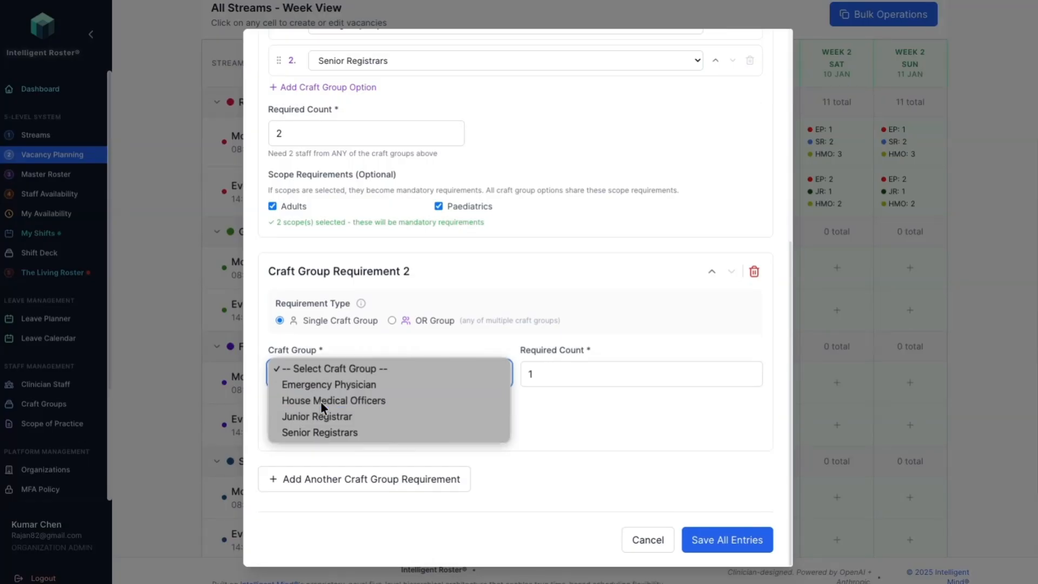
{"action": "left_click", "coordinate": [319, 401]}
{"action": "left_click", "coordinate": [557, 373]}
{"action": "key", "text": "BackSpace"}
{"action": "type", "text": "2"}
{"action": "left_click", "coordinate": [272, 435]}
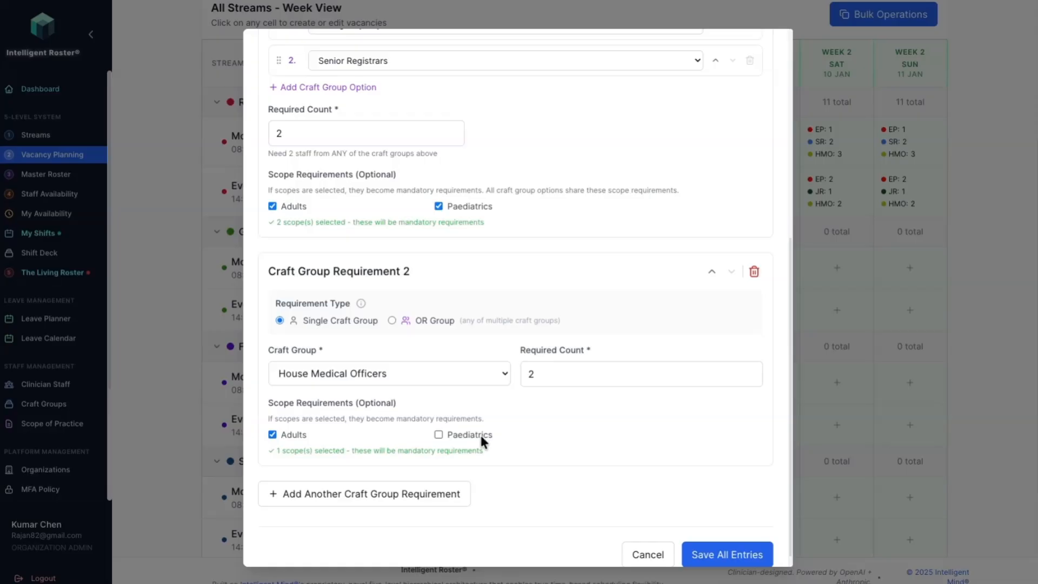
{"action": "left_click", "coordinate": [438, 434]}
{"action": "scroll", "coordinate": [541, 459], "scroll_direction": "down", "scroll_amount": 1}
{"action": "left_click", "coordinate": [732, 539]}
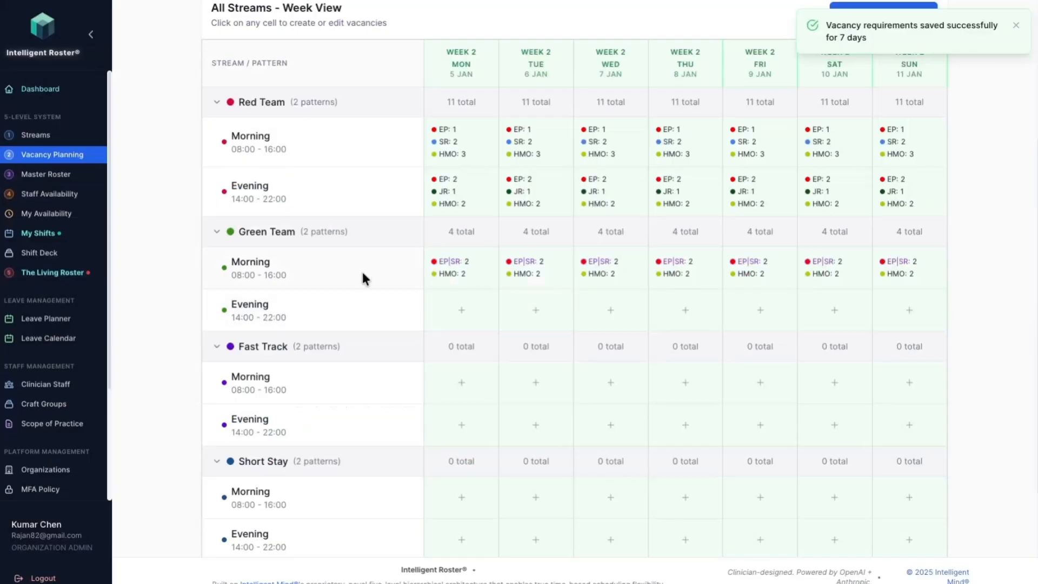
Step: Delete the Senior Registrars requirement from the Red Team Morning vacancies for Wednesday 7 January and save the entries
{"action": "scroll", "coordinate": [537, 305], "scroll_direction": "up", "scroll_amount": 1}
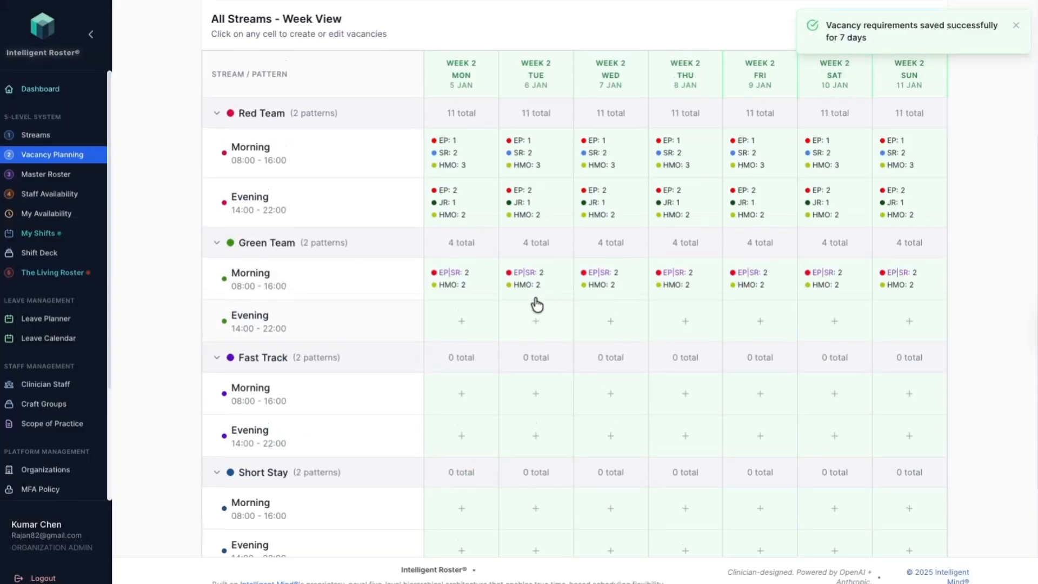
{"action": "scroll", "coordinate": [537, 304], "scroll_direction": "up", "scroll_amount": 1}
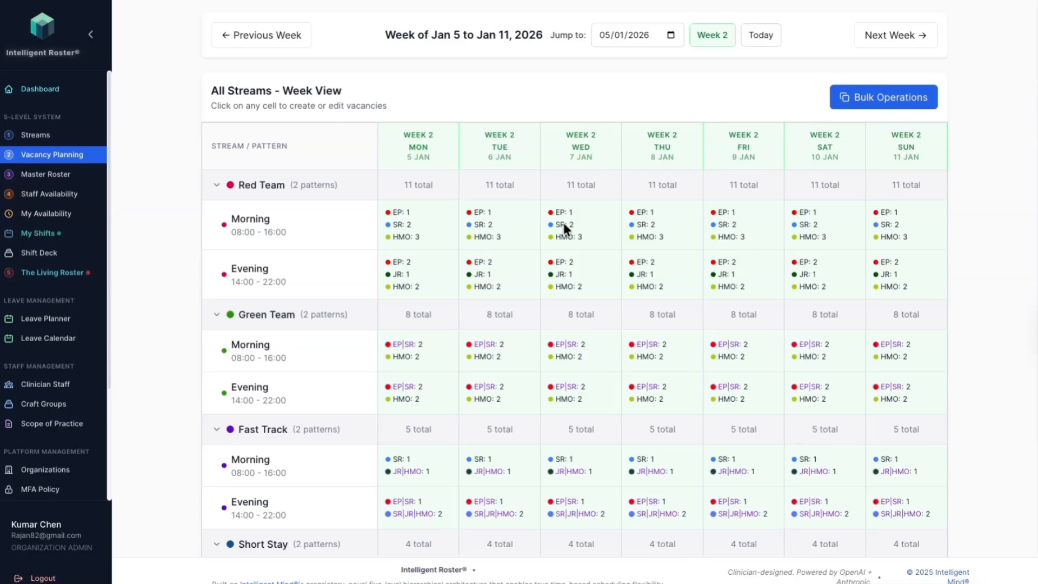
{"action": "left_click", "coordinate": [565, 235]}
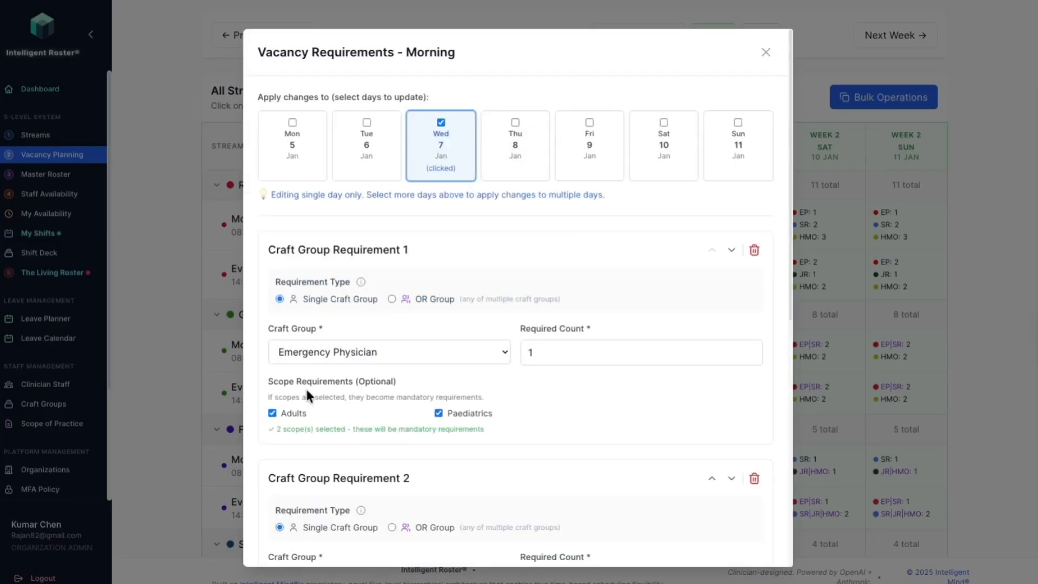
{"action": "scroll", "coordinate": [369, 367], "scroll_direction": "down", "scroll_amount": 3}
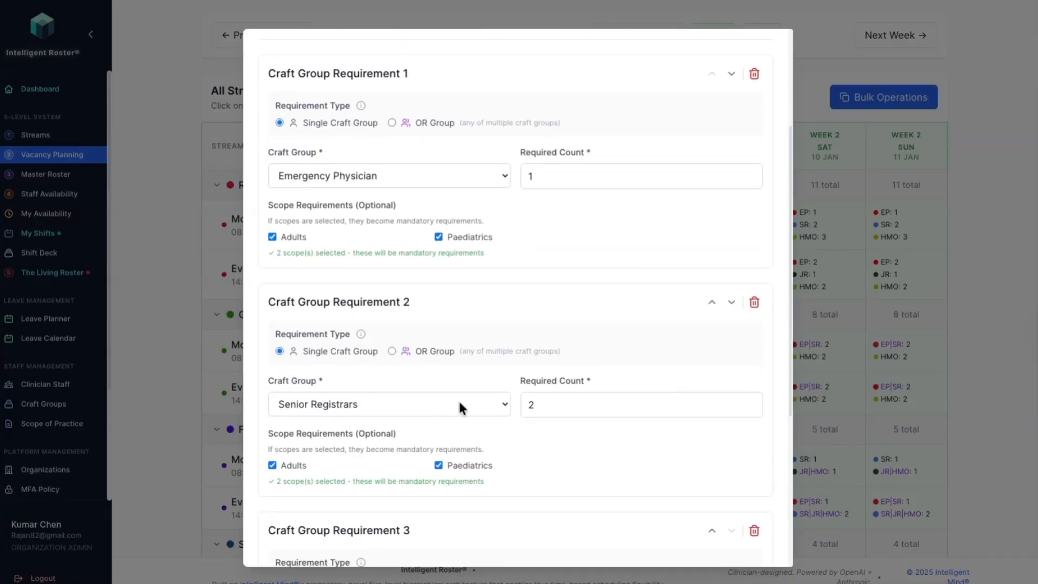
{"action": "left_click", "coordinate": [753, 304]}
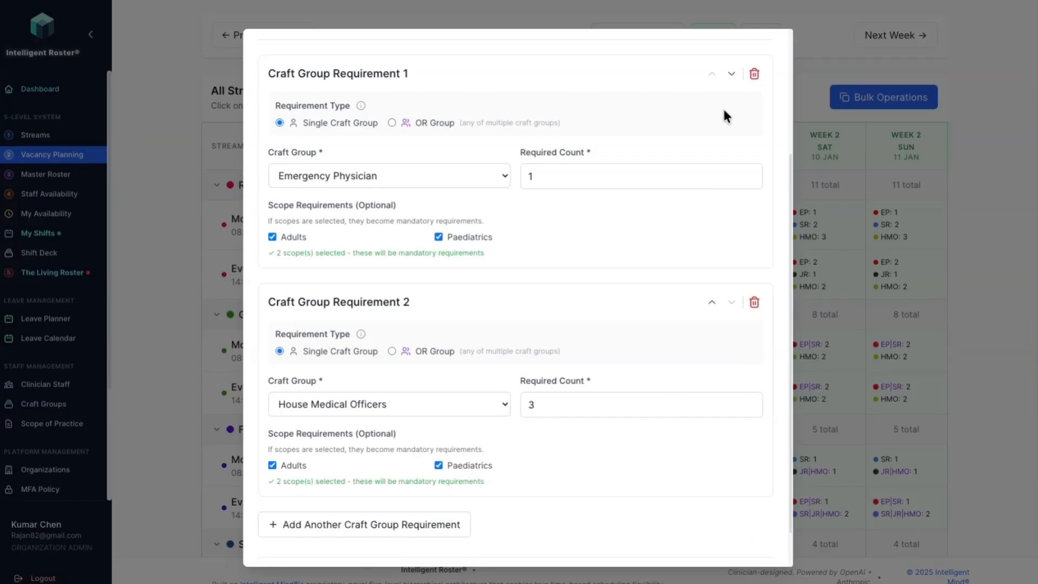
{"action": "scroll", "coordinate": [588, 289], "scroll_direction": "down", "scroll_amount": 1}
{"action": "left_click", "coordinate": [712, 541]}
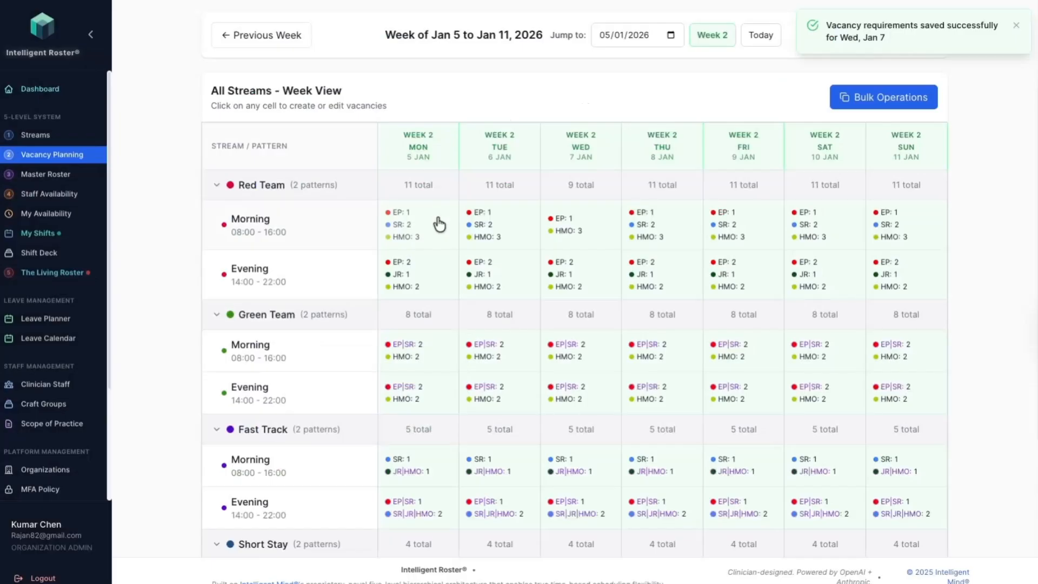
Step: Set the Emergency Physician count to 3 for Red Team Morning on Wednesday 7 January and save the entries
{"action": "left_click", "coordinate": [582, 228]}
{"action": "left_click_drag", "start_coordinate": [558, 351], "coordinate": [498, 350]}
{"action": "type", "text": "3"}
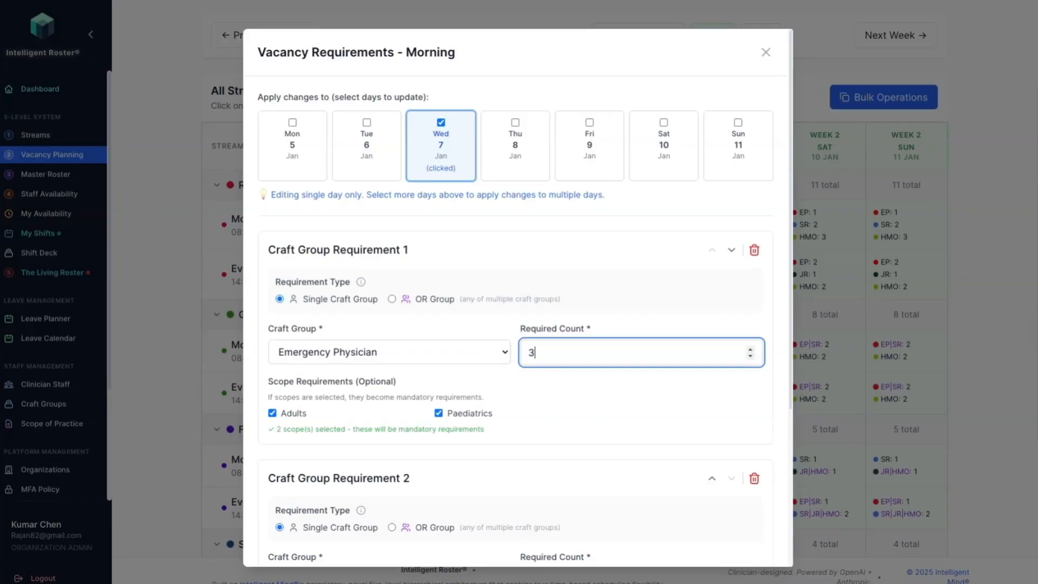
{"action": "scroll", "coordinate": [631, 501], "scroll_direction": "down", "scroll_amount": 5}
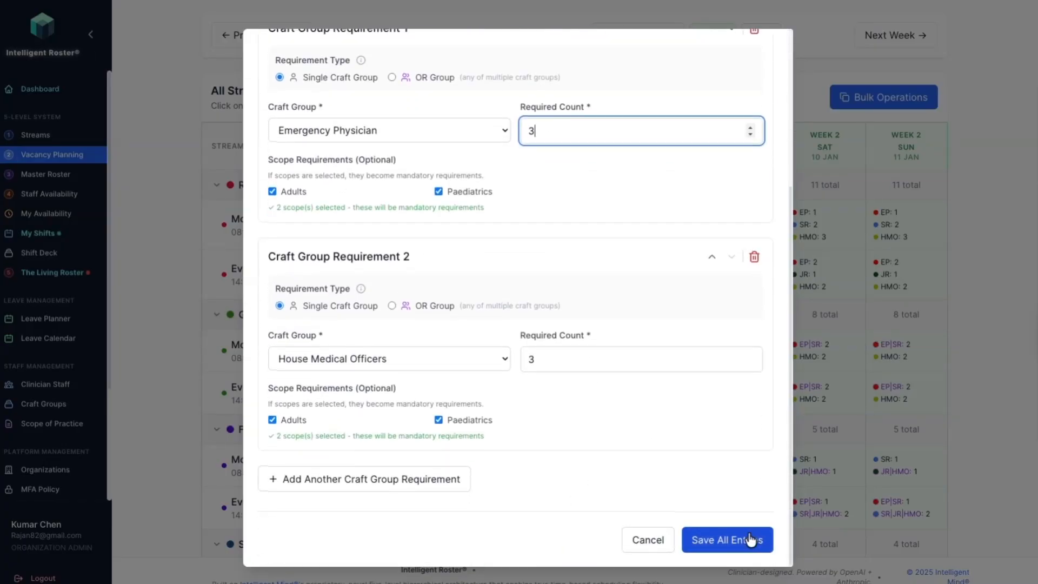
{"action": "left_click", "coordinate": [747, 539]}
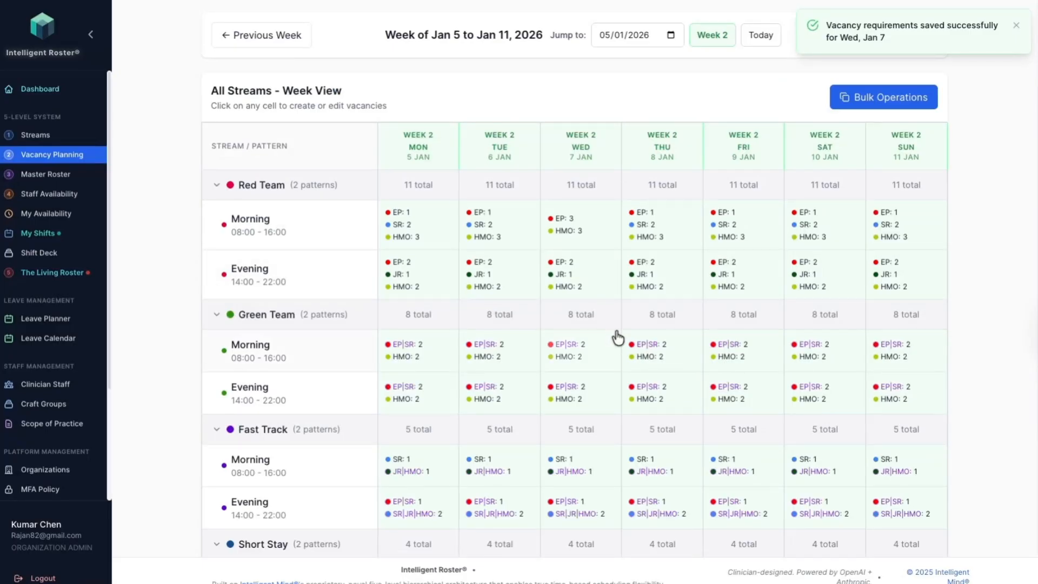
Step: For Green Team Morning on Wednesday 7 January, make the first requirement a single Emergency Physician craft group without the Paediatrics scope, and save
{"action": "left_click", "coordinate": [577, 358]}
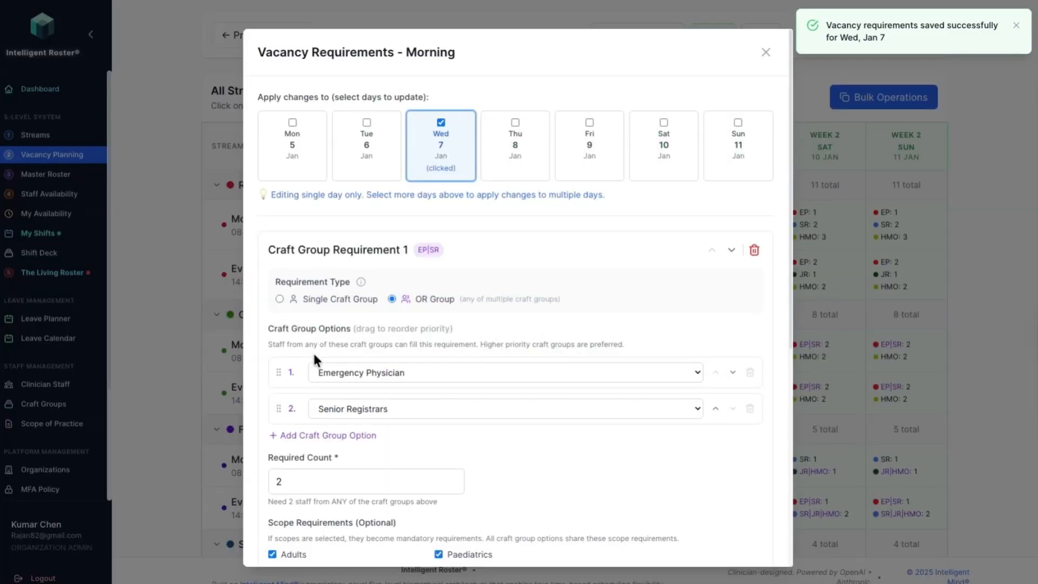
{"action": "right_click", "coordinate": [279, 300]}
{"action": "left_click", "coordinate": [279, 301]}
{"action": "left_click", "coordinate": [279, 299]}
{"action": "double_click", "coordinate": [561, 358]}
{"action": "left_click", "coordinate": [438, 413]}
{"action": "scroll", "coordinate": [601, 428], "scroll_direction": "down", "scroll_amount": 5}
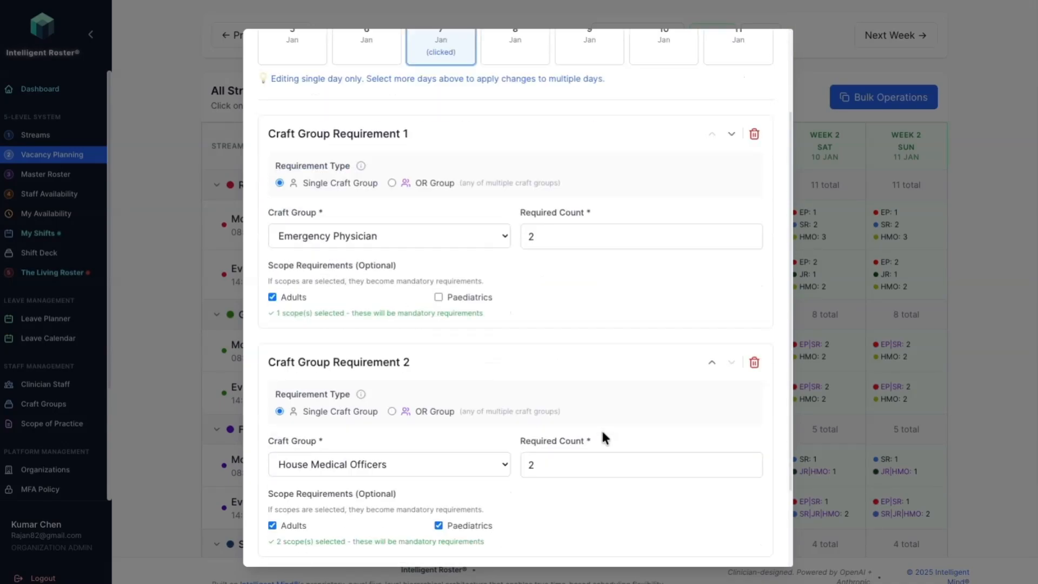
{"action": "left_click", "coordinate": [731, 547]}
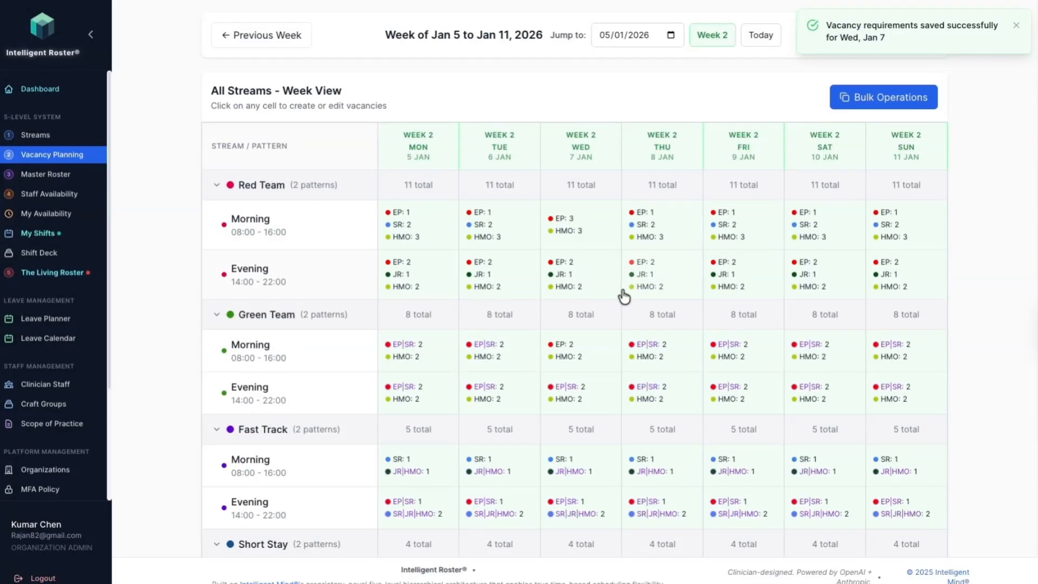
Step: Change the first Fast Track Morning requirement on Wednesday 7 January to Emergency Physician and save the entries
{"action": "scroll", "coordinate": [584, 229], "scroll_direction": "down", "scroll_amount": 2}
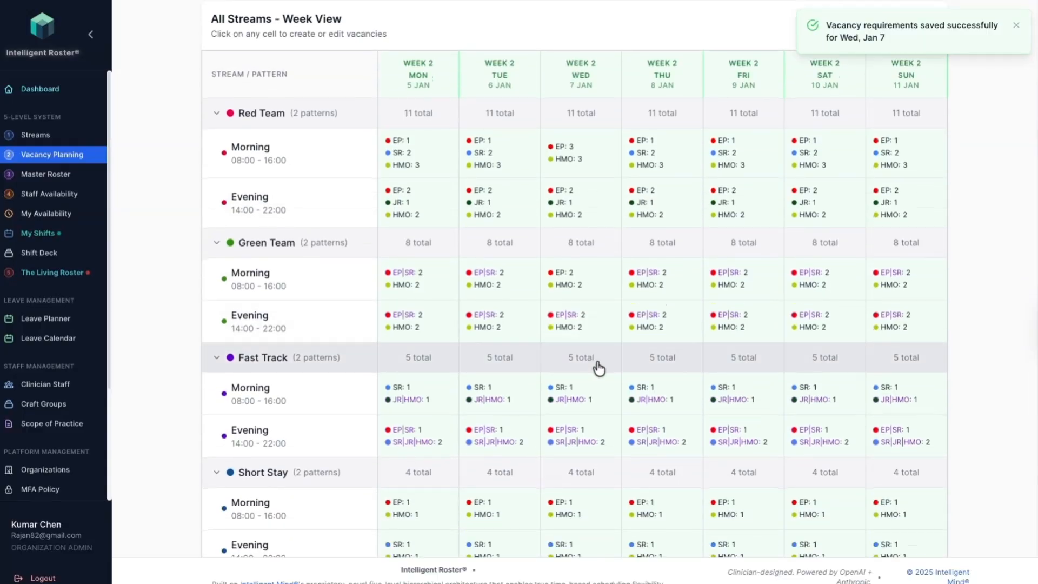
{"action": "left_click", "coordinate": [574, 363]}
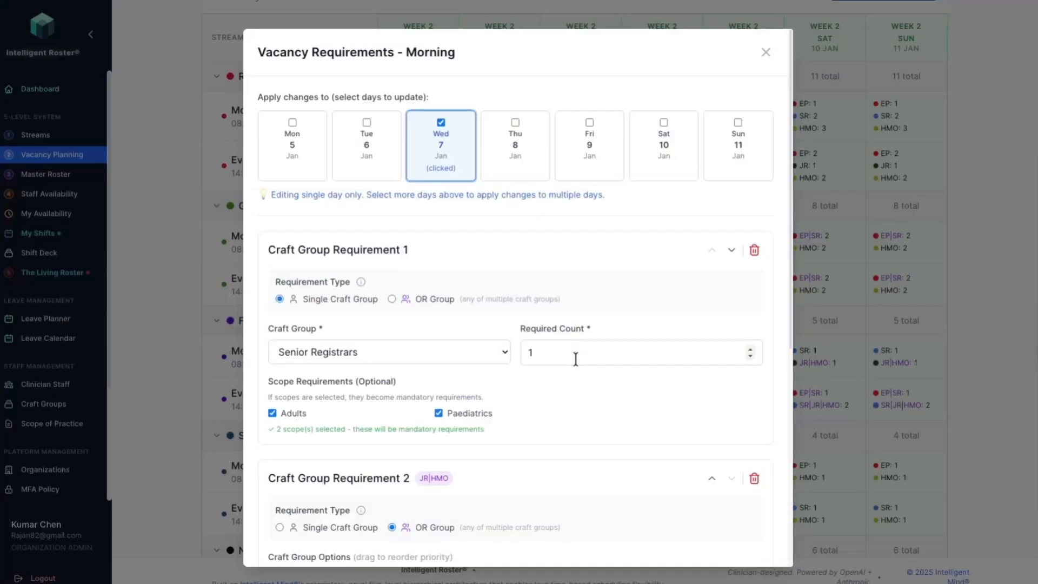
{"action": "left_click", "coordinate": [333, 364]}
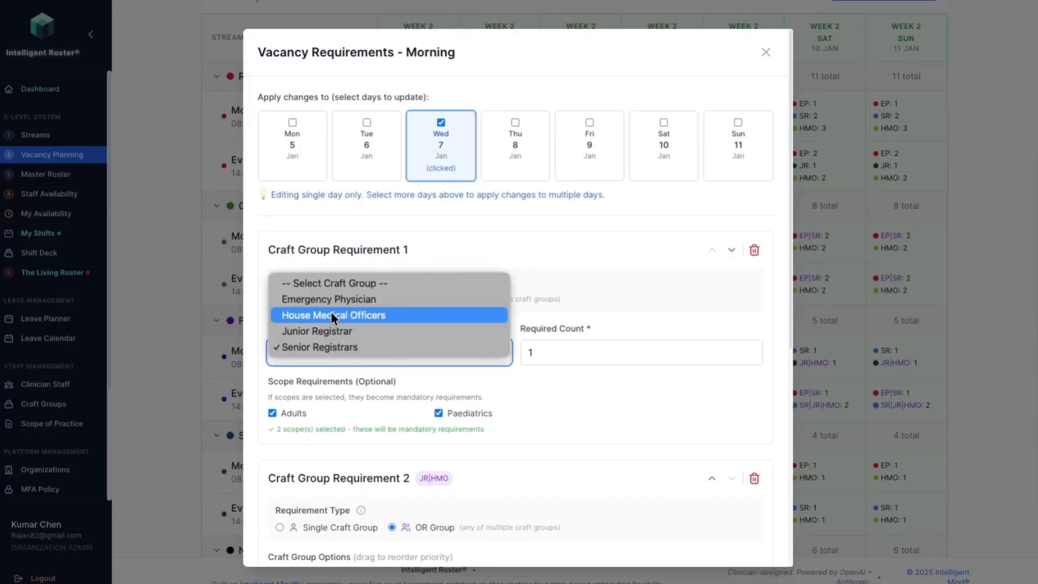
{"action": "left_click", "coordinate": [335, 299]}
{"action": "scroll", "coordinate": [546, 457], "scroll_direction": "down", "scroll_amount": 6}
{"action": "left_click", "coordinate": [742, 540]}
Step: Copy the current week's vacancy pattern for all streams to the next 13 weeks and go to the following week
{"action": "scroll", "coordinate": [377, 308], "scroll_direction": "down", "scroll_amount": 2}
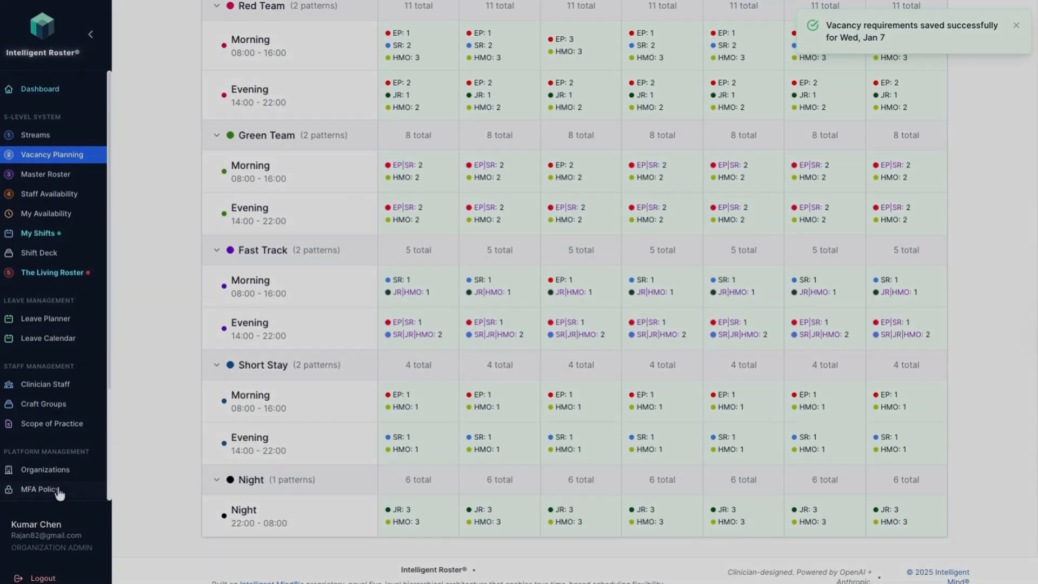
{"action": "scroll", "coordinate": [647, 342], "scroll_direction": "down", "scroll_amount": 3}
{"action": "scroll", "coordinate": [647, 342], "scroll_direction": "down", "scroll_amount": 4}
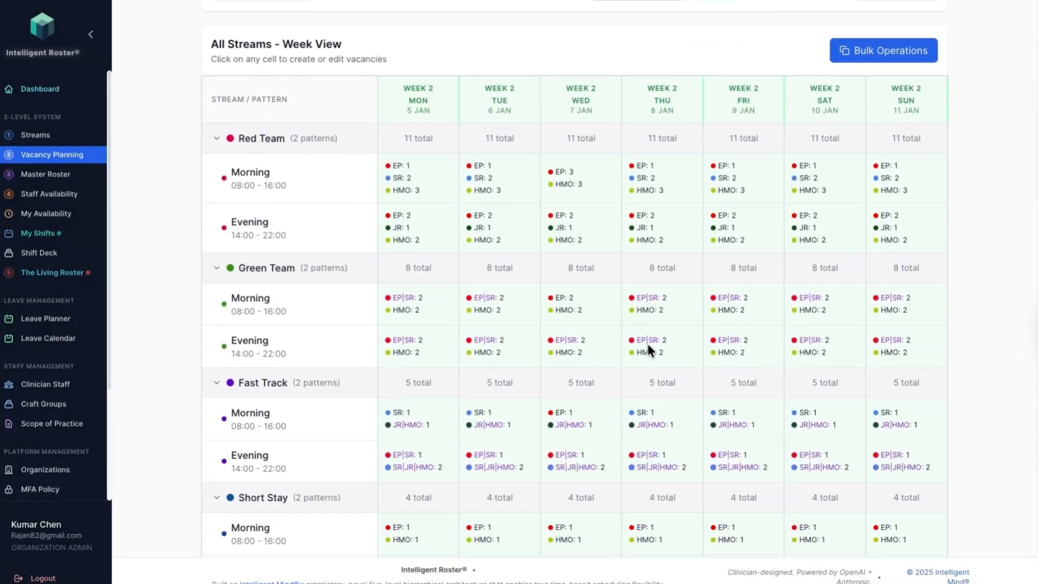
{"action": "scroll", "coordinate": [647, 342], "scroll_direction": "up", "scroll_amount": 4}
{"action": "scroll", "coordinate": [647, 341], "scroll_direction": "up", "scroll_amount": 3}
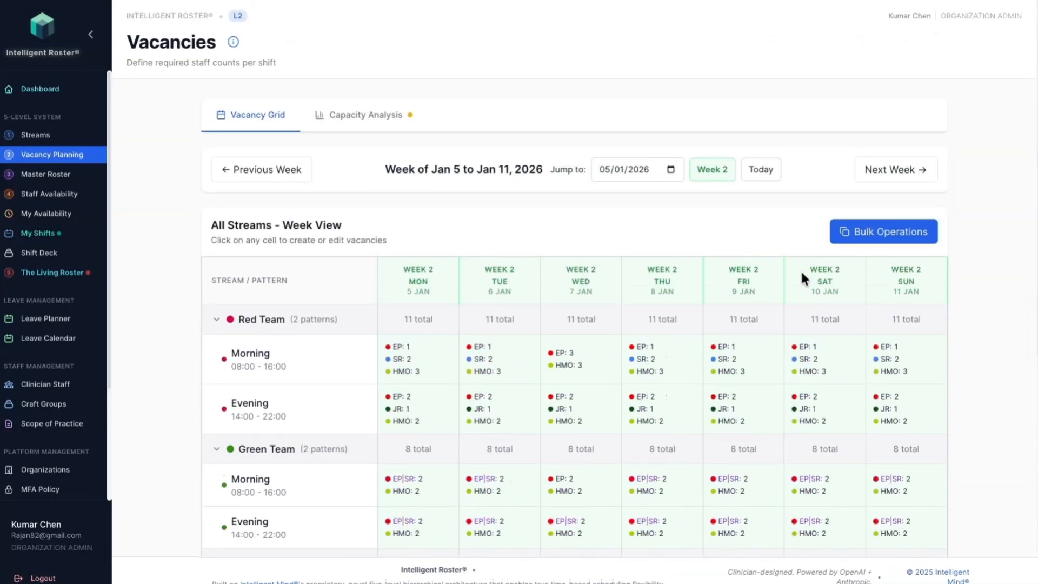
{"action": "left_click", "coordinate": [907, 233]}
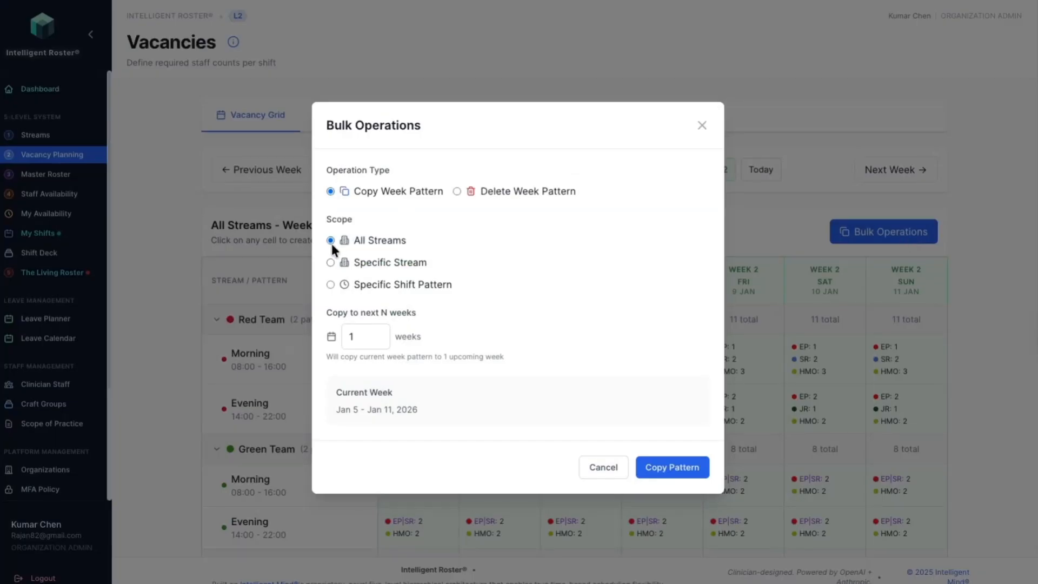
{"action": "left_click", "coordinate": [360, 339]}
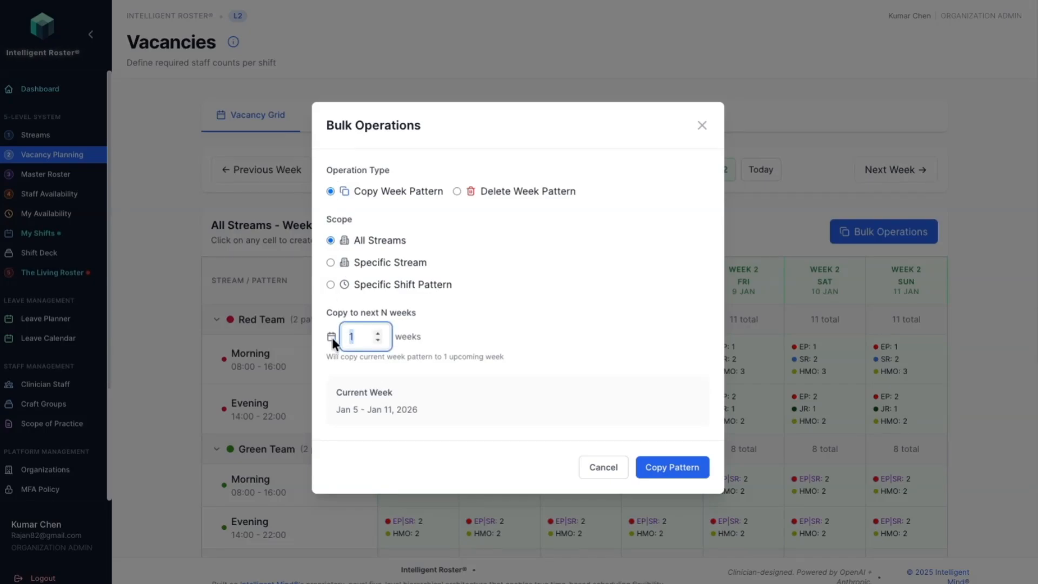
{"action": "type", "text": "3"}
{"action": "left_click", "coordinate": [686, 468]}
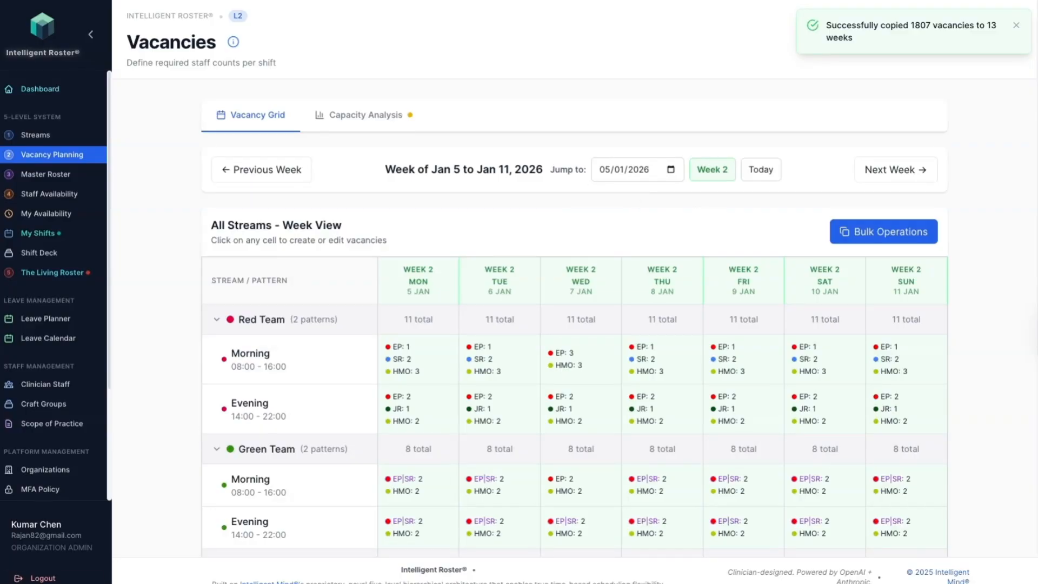
{"action": "left_click", "coordinate": [889, 169]}
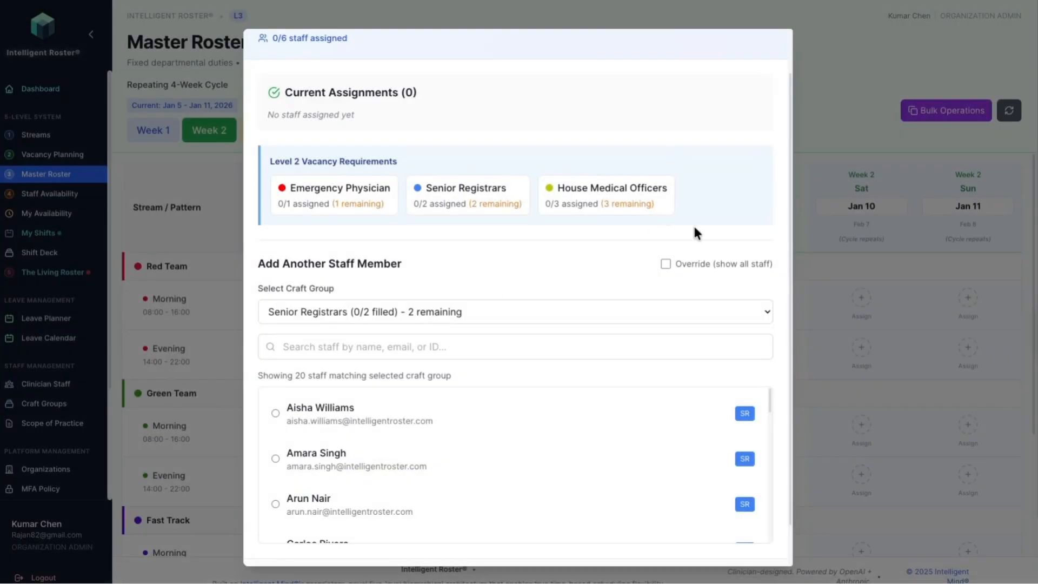
Step: Assign the second listed Senior Registrar to the open Week 2 Red Team Morning shift in the Master Roster
{"action": "scroll", "coordinate": [676, 270], "scroll_direction": "down", "scroll_amount": 1}
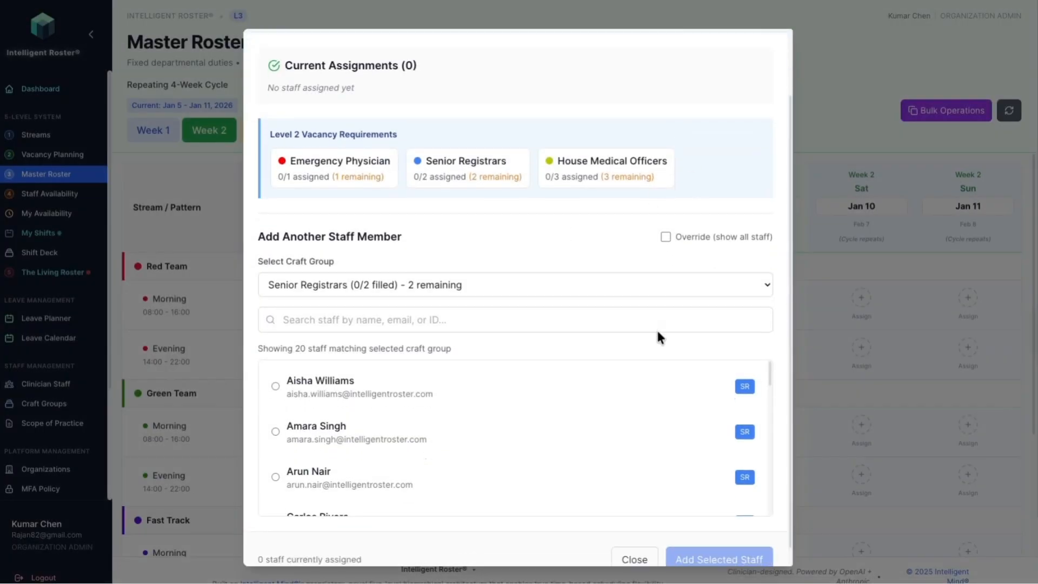
{"action": "left_click", "coordinate": [276, 431]}
{"action": "left_click", "coordinate": [711, 552]}
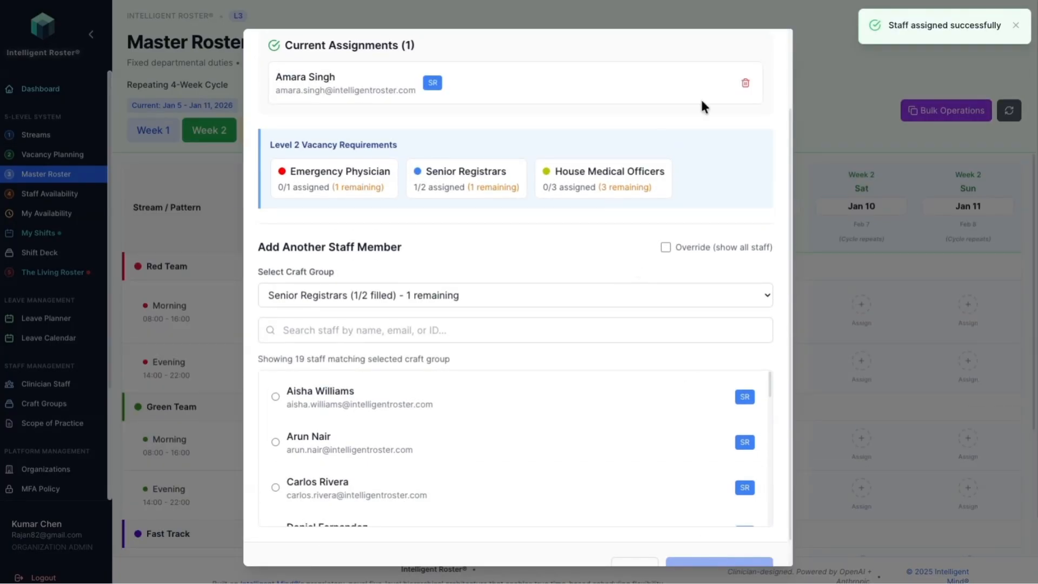
Step: Close the Red Team Morning assignments, and assign the second-to-last listed Emergency Physician to the Red Team Evening shift on Thursday 8 January
{"action": "scroll", "coordinate": [638, 494], "scroll_direction": "down", "scroll_amount": 5}
{"action": "scroll", "coordinate": [637, 561], "scroll_direction": "down", "scroll_amount": 1}
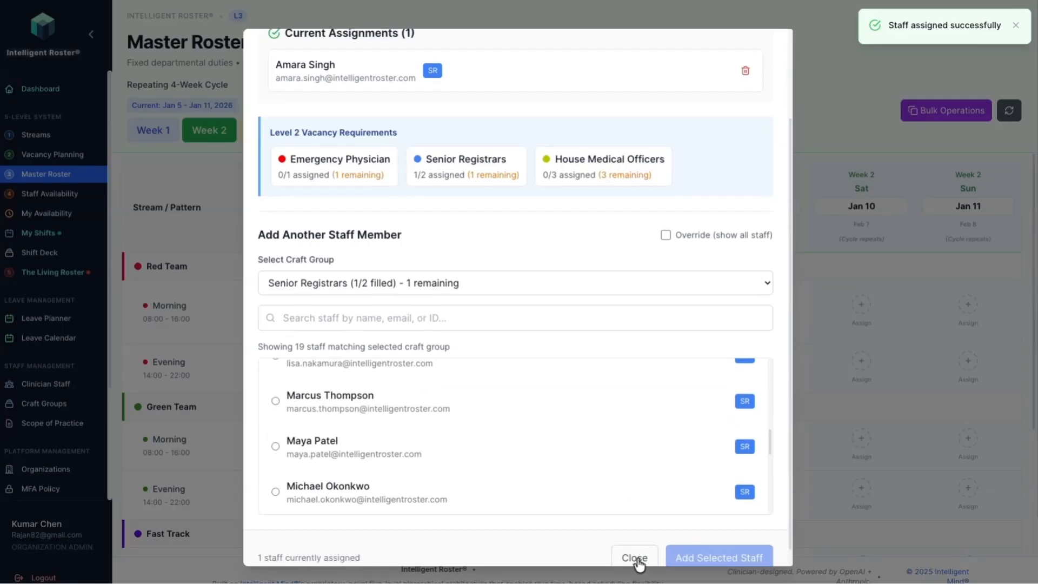
{"action": "left_click", "coordinate": [635, 560]}
{"action": "left_click", "coordinate": [650, 362]}
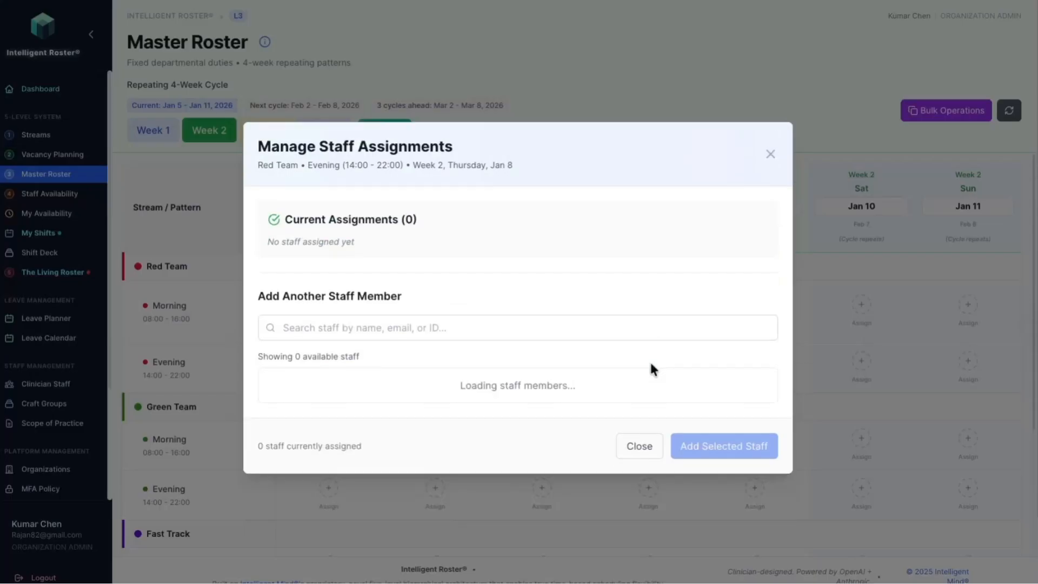
{"action": "scroll", "coordinate": [332, 471], "scroll_direction": "down", "scroll_amount": 8}
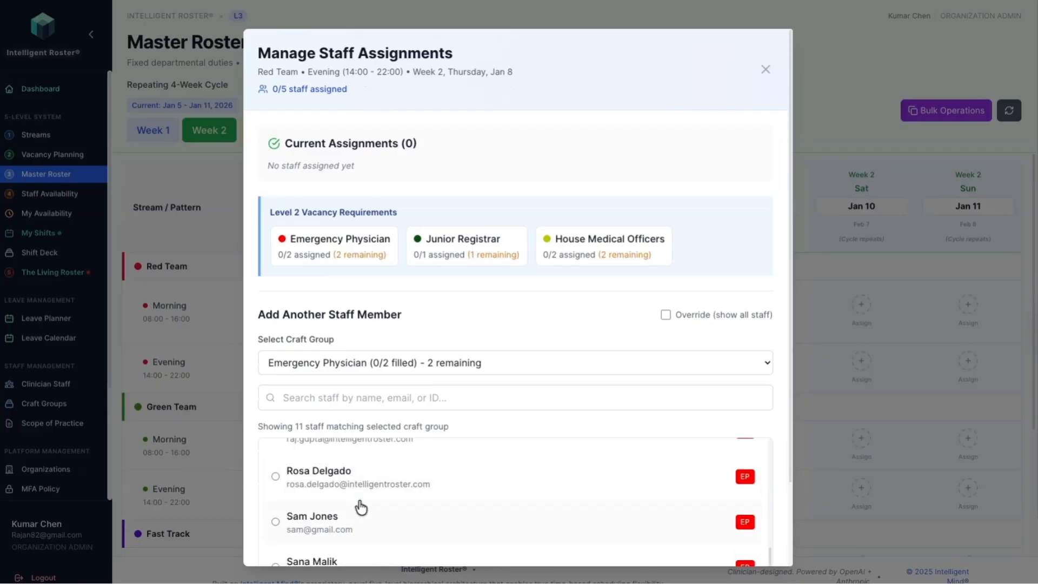
{"action": "left_click", "coordinate": [275, 463]}
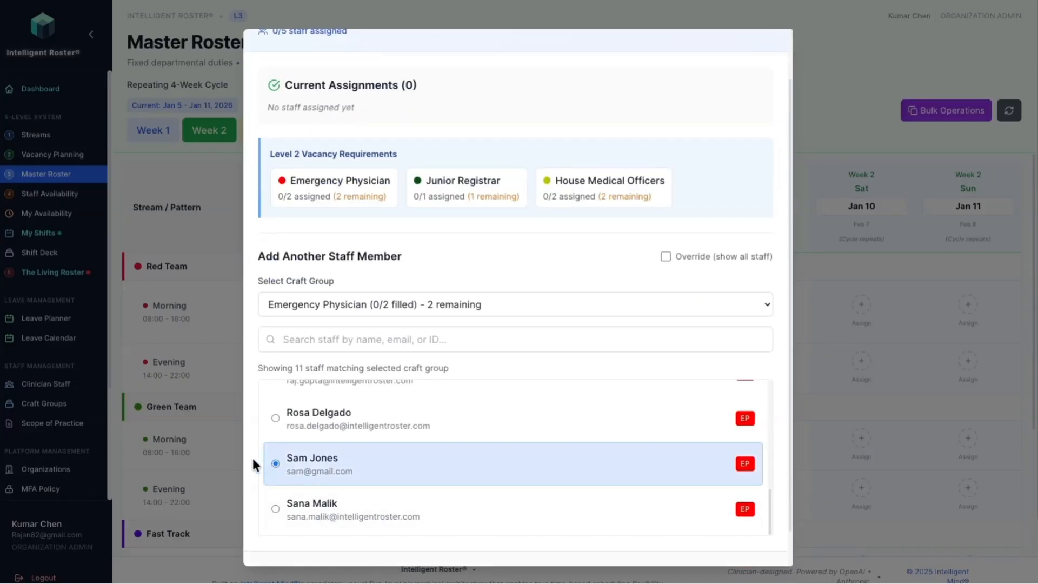
{"action": "scroll", "coordinate": [252, 458], "scroll_direction": "down", "scroll_amount": 1}
{"action": "right_click", "coordinate": [714, 539]}
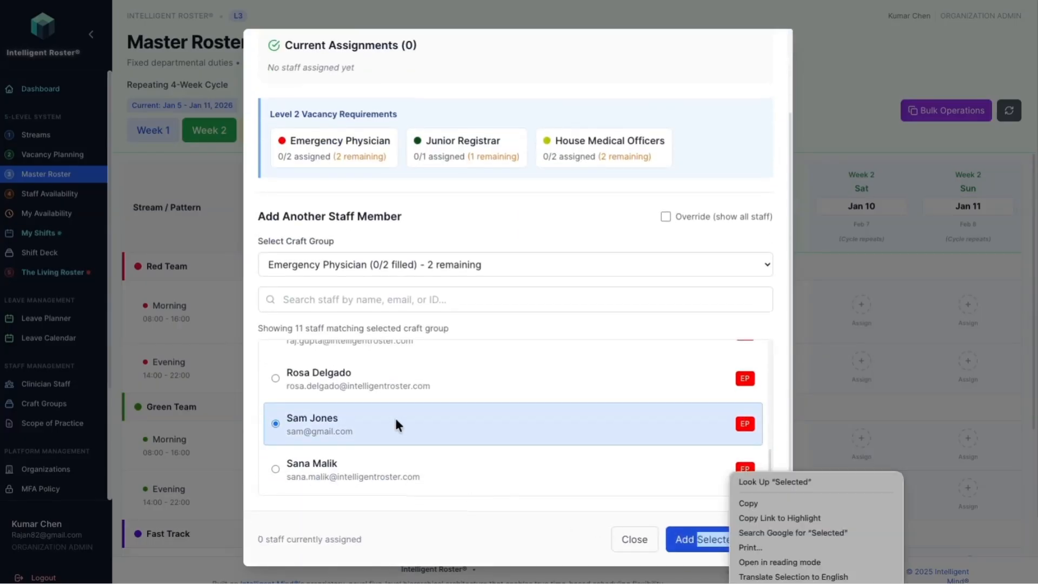
{"action": "left_click", "coordinate": [727, 547]}
{"action": "left_click", "coordinate": [740, 540]}
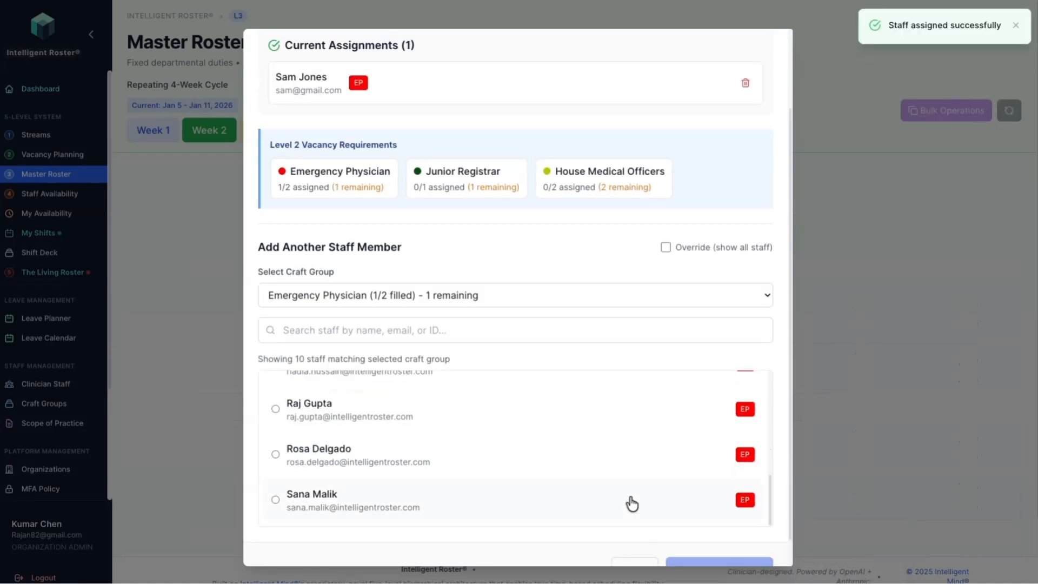
{"action": "scroll", "coordinate": [514, 560], "scroll_direction": "down", "scroll_amount": 1}
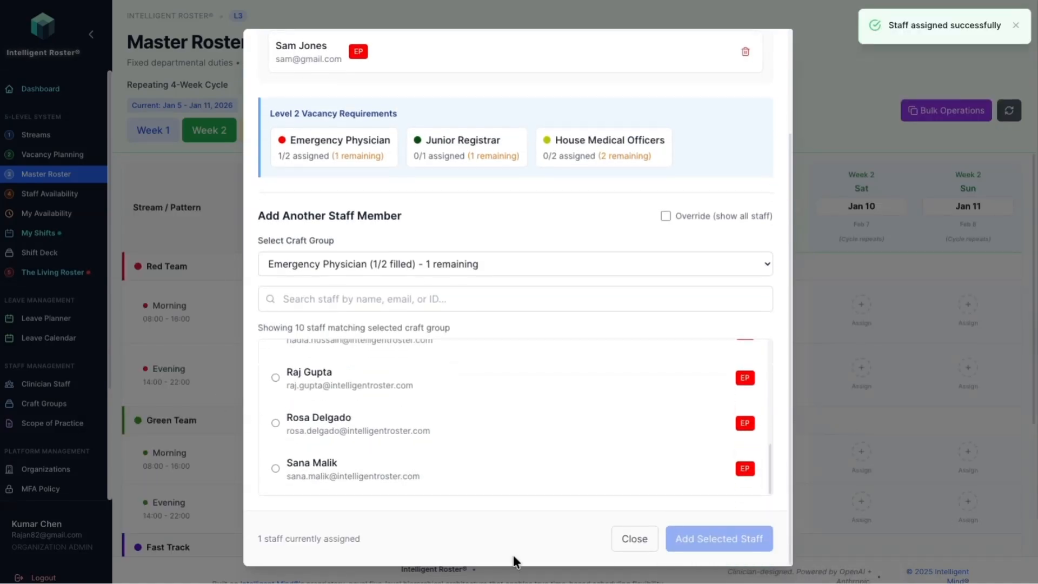
{"action": "left_click", "coordinate": [632, 540]}
Step: Assign the second listed House Medical Officer to the Short Stay Morning shift on Wednesday 7 January and close the assignments
{"action": "scroll", "coordinate": [294, 528], "scroll_direction": "down", "scroll_amount": 6}
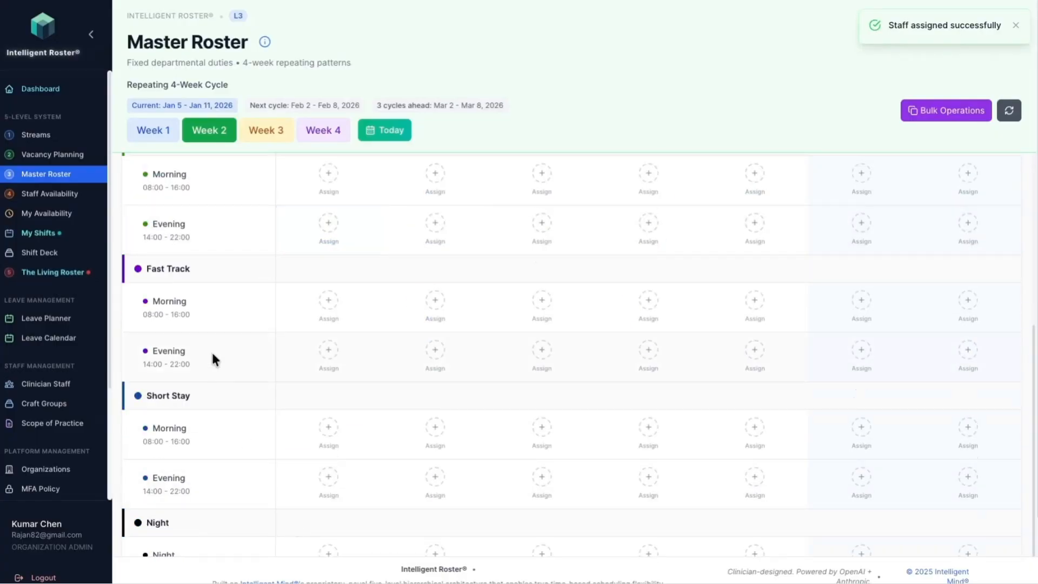
{"action": "left_click", "coordinate": [543, 430]}
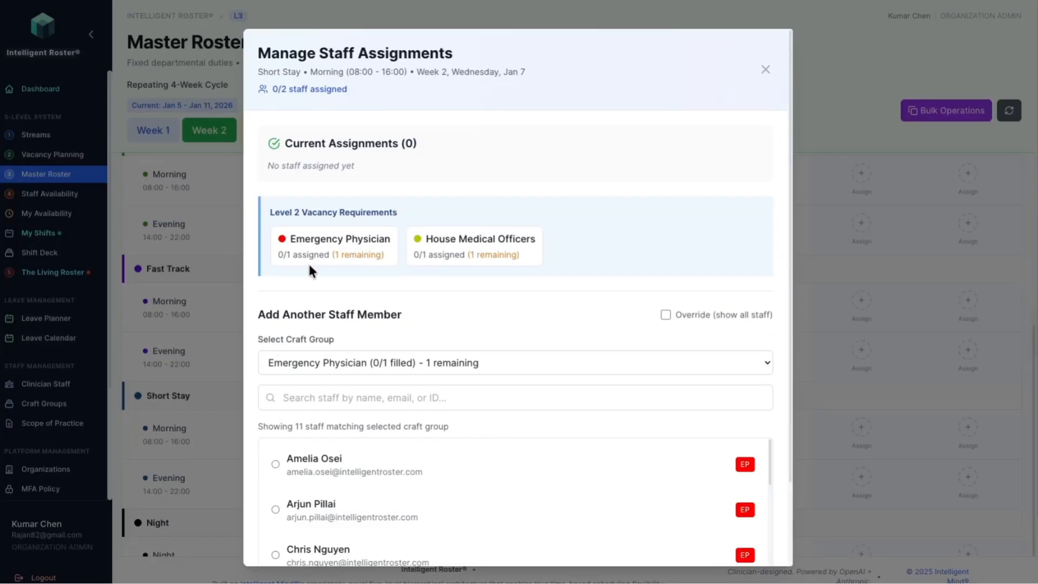
{"action": "scroll", "coordinate": [247, 354], "scroll_direction": "down", "scroll_amount": 2}
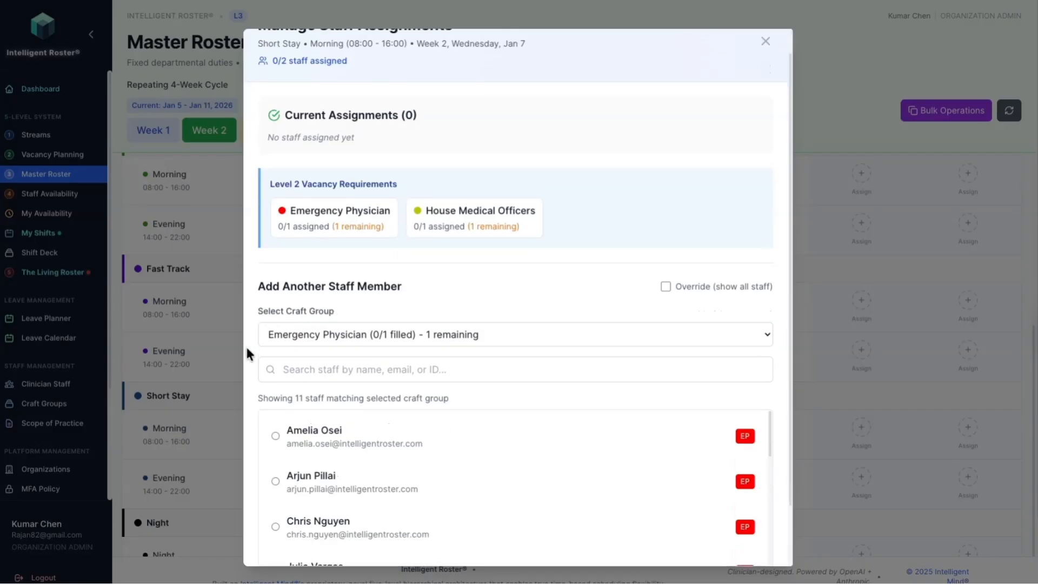
{"action": "left_click", "coordinate": [453, 265]}
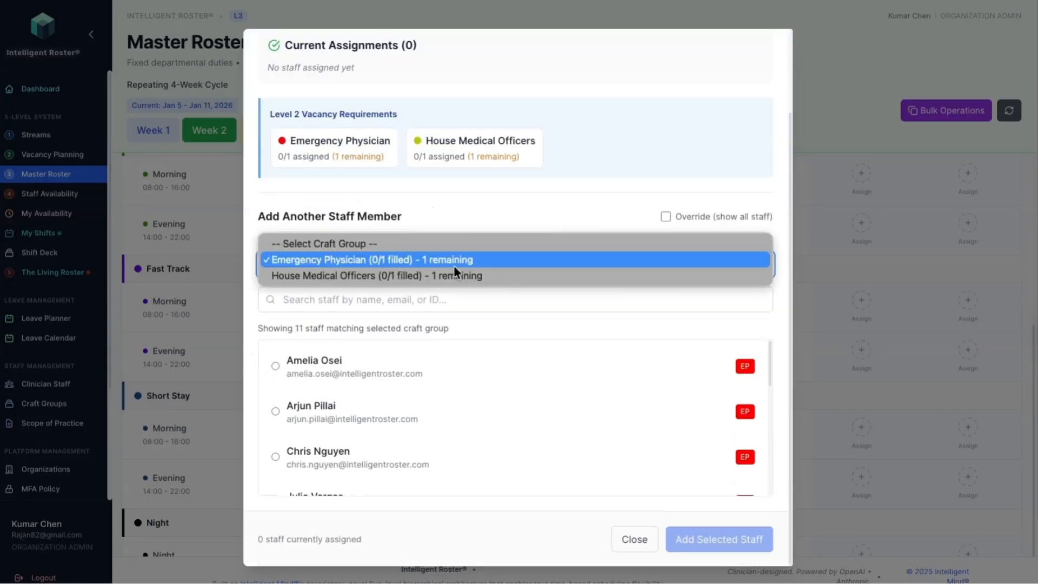
{"action": "left_click", "coordinate": [449, 274]}
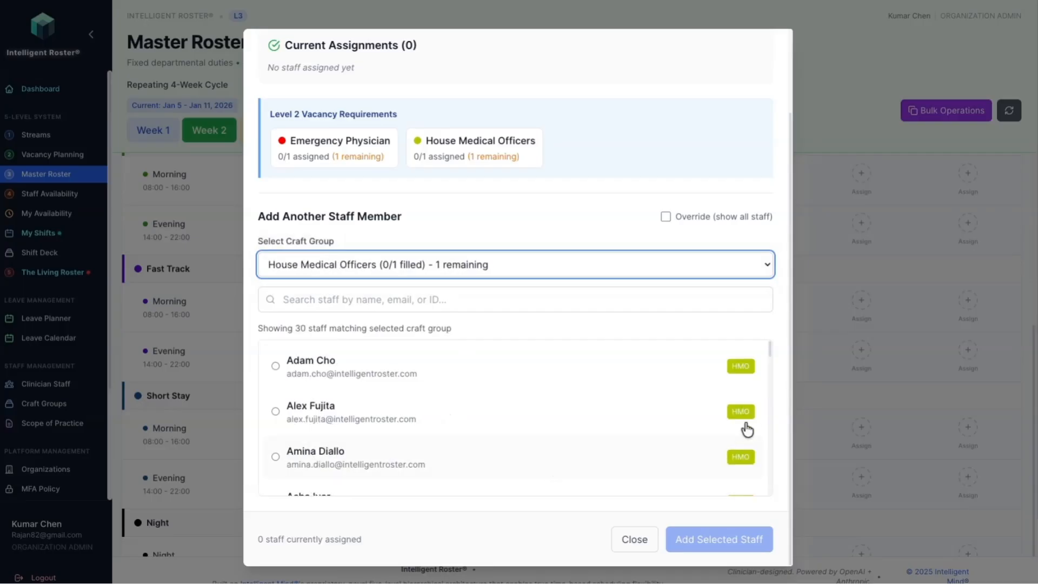
{"action": "left_click", "coordinate": [276, 412]}
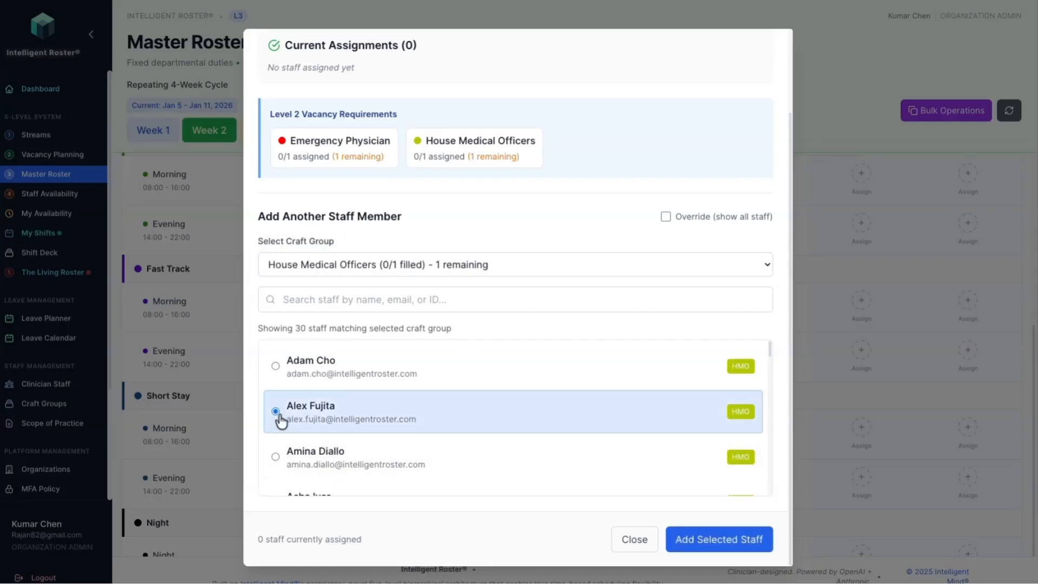
{"action": "left_click", "coordinate": [724, 538]}
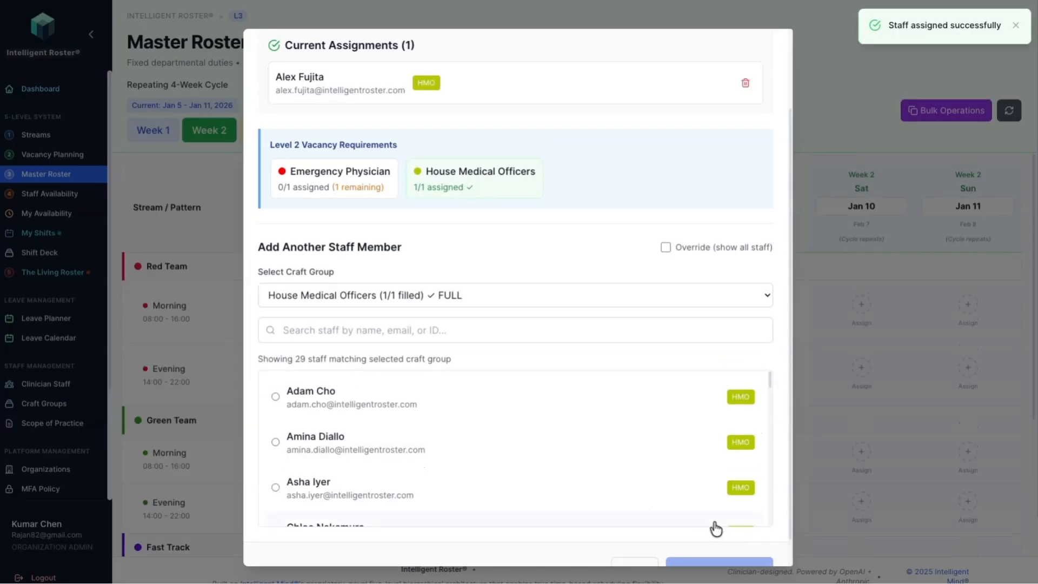
{"action": "scroll", "coordinate": [265, 472], "scroll_direction": "down", "scroll_amount": 1}
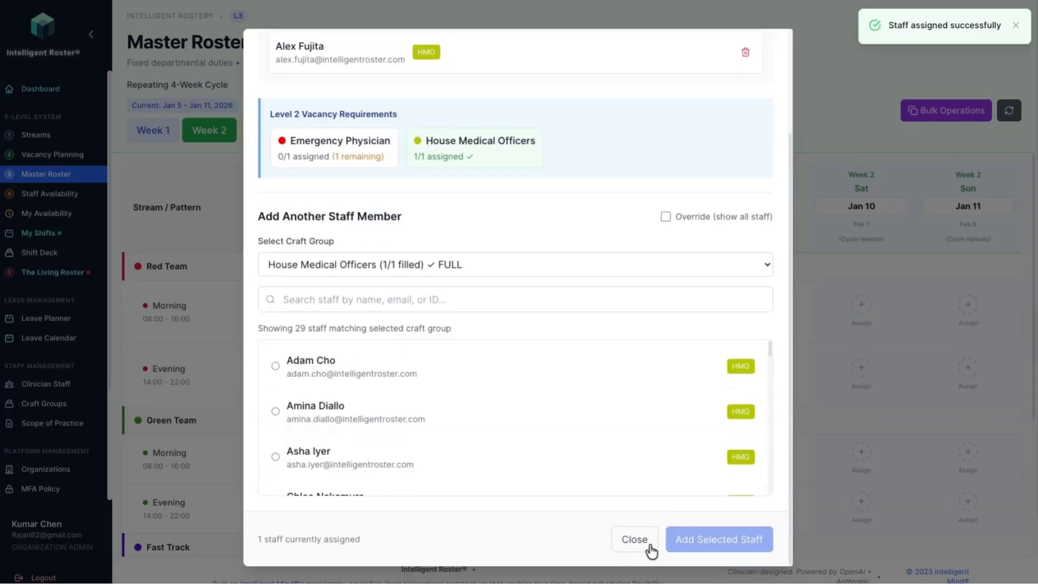
{"action": "left_click", "coordinate": [633, 541]}
Step: Assign a House Medical Officer from the middle of the list to the Fast Track Morning shift on Sunday 11 January and close the assignments
{"action": "scroll", "coordinate": [971, 506], "scroll_direction": "down", "scroll_amount": 1}
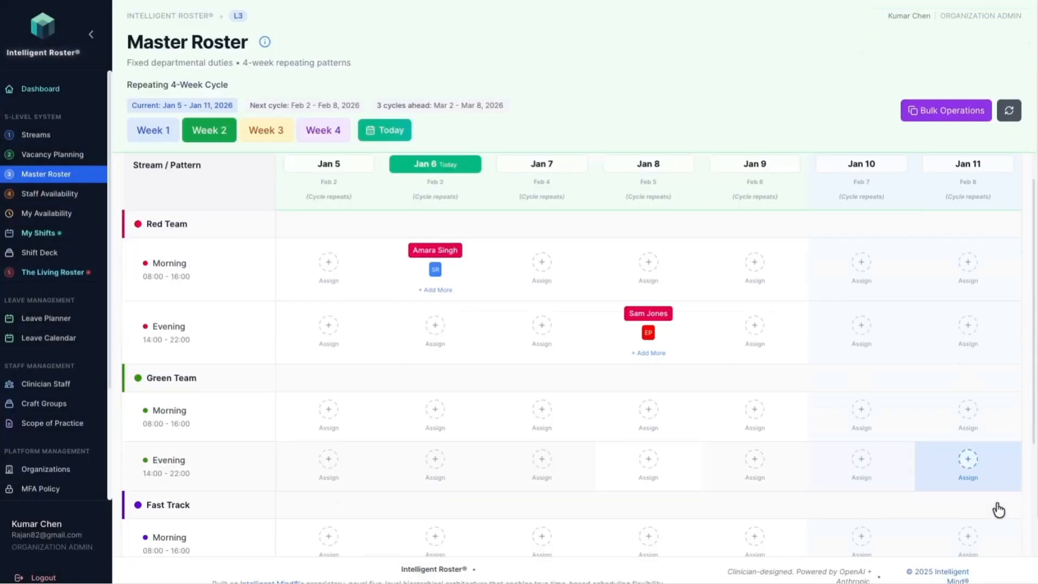
{"action": "left_click", "coordinate": [968, 487]}
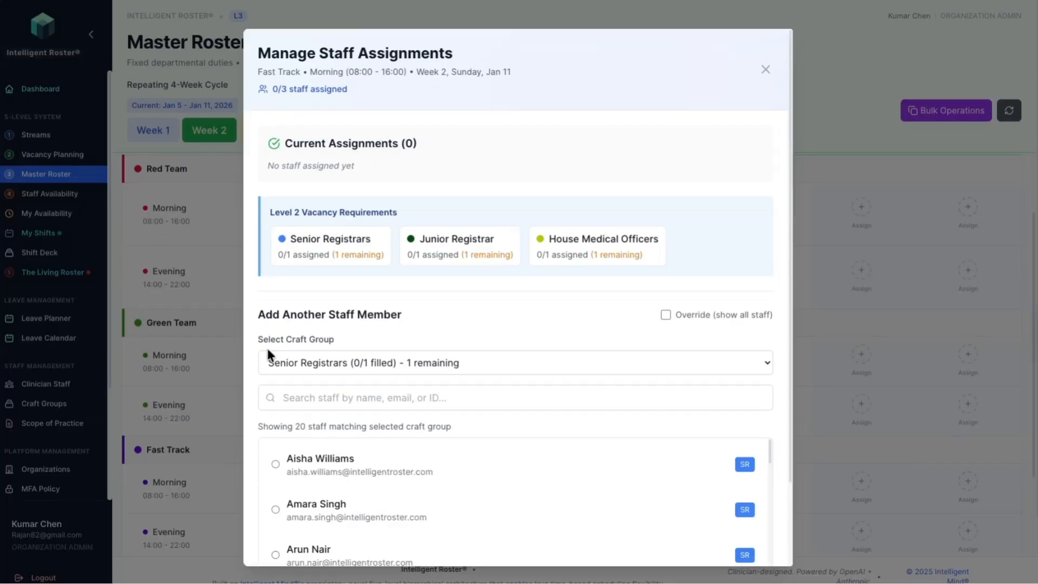
{"action": "scroll", "coordinate": [275, 530], "scroll_direction": "down", "scroll_amount": 2}
{"action": "scroll", "coordinate": [340, 535], "scroll_direction": "down", "scroll_amount": 3}
{"action": "left_click", "coordinate": [403, 361]}
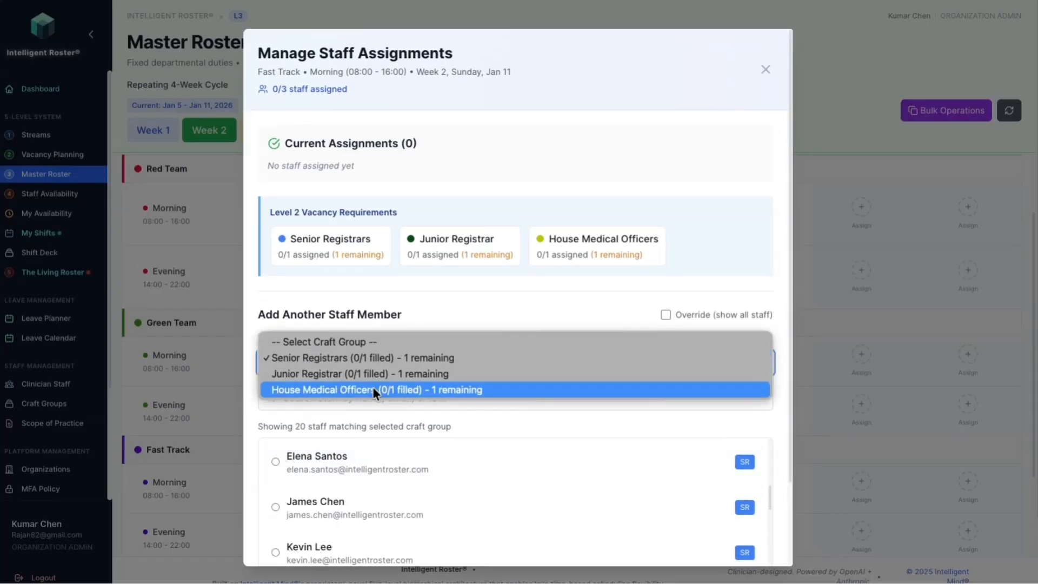
{"action": "left_click", "coordinate": [372, 387]}
{"action": "scroll", "coordinate": [294, 449], "scroll_direction": "down", "scroll_amount": 5}
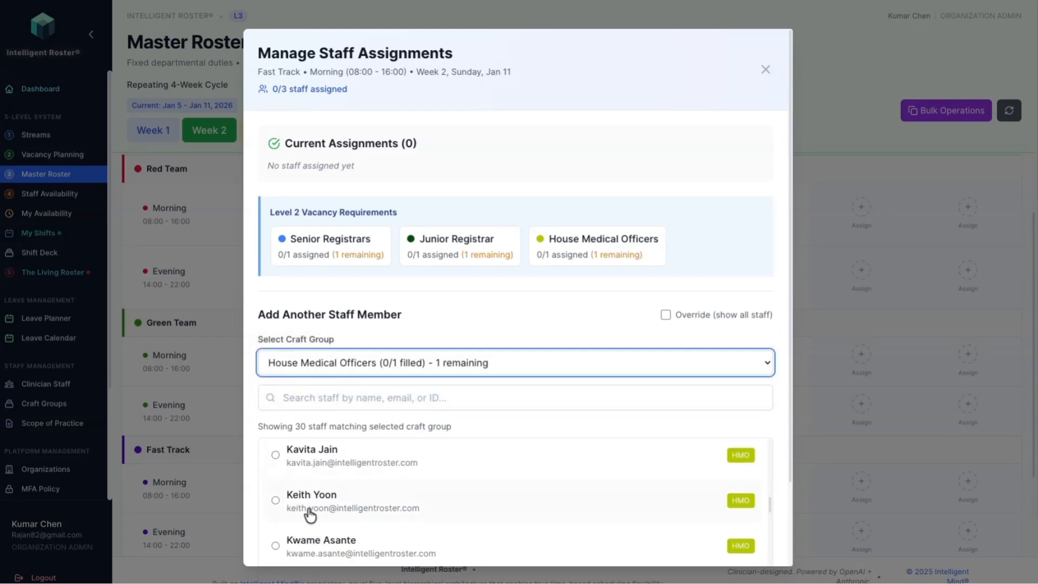
{"action": "right_click", "coordinate": [262, 504]}
{"action": "left_click", "coordinate": [272, 500]}
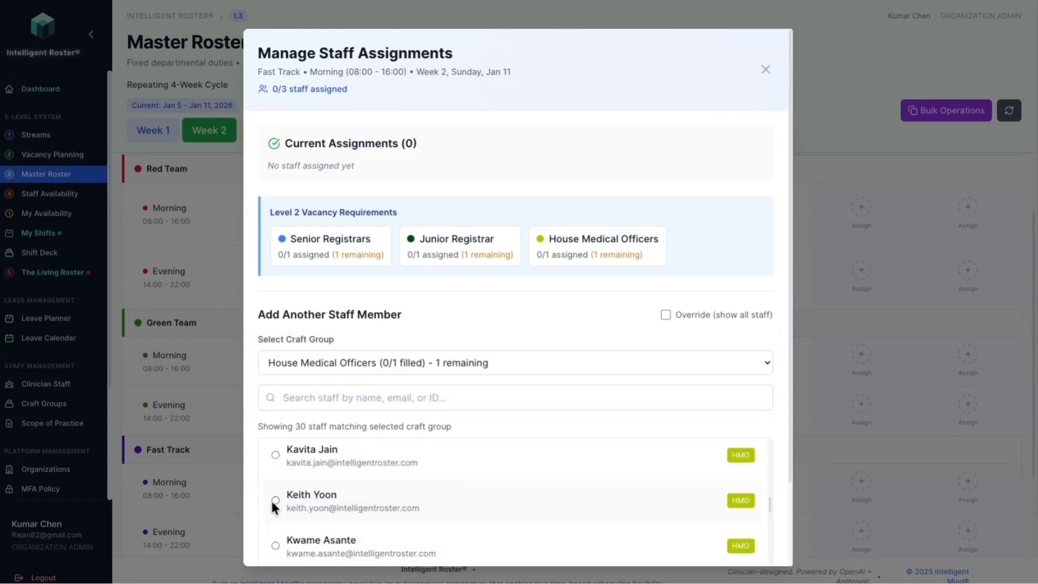
{"action": "left_click", "coordinate": [271, 501]}
{"action": "scroll", "coordinate": [271, 502], "scroll_direction": "down", "scroll_amount": 3}
{"action": "scroll", "coordinate": [253, 522], "scroll_direction": "down", "scroll_amount": 2}
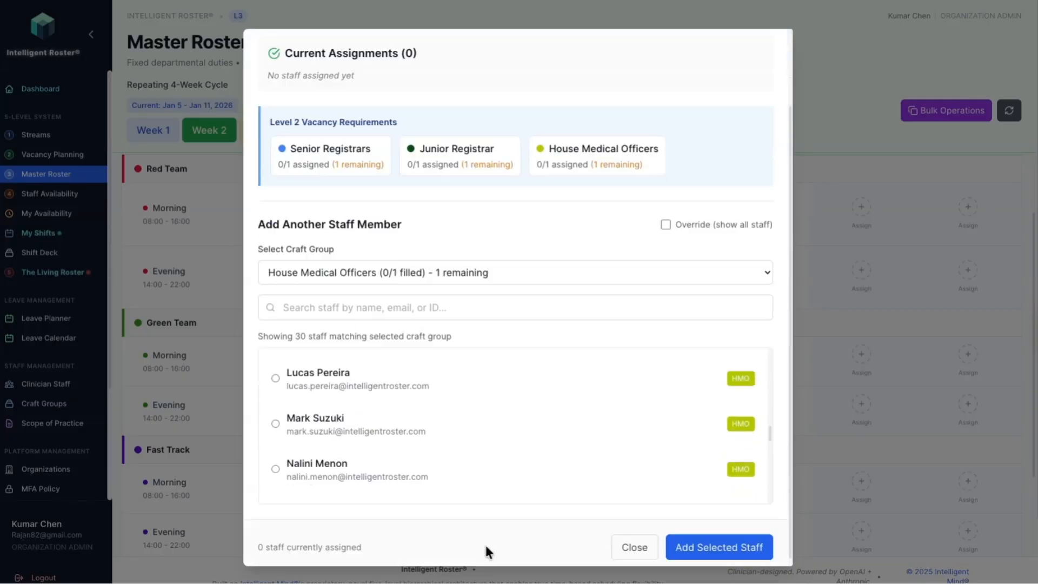
{"action": "left_click", "coordinate": [693, 537]}
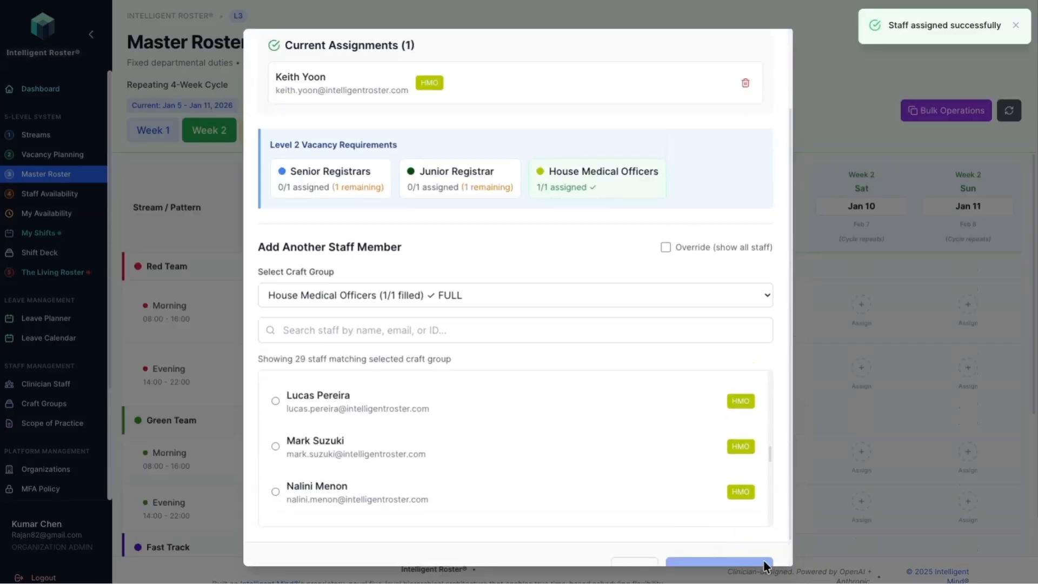
{"action": "scroll", "coordinate": [719, 532], "scroll_direction": "down", "scroll_amount": 1}
{"action": "left_click", "coordinate": [643, 541]}
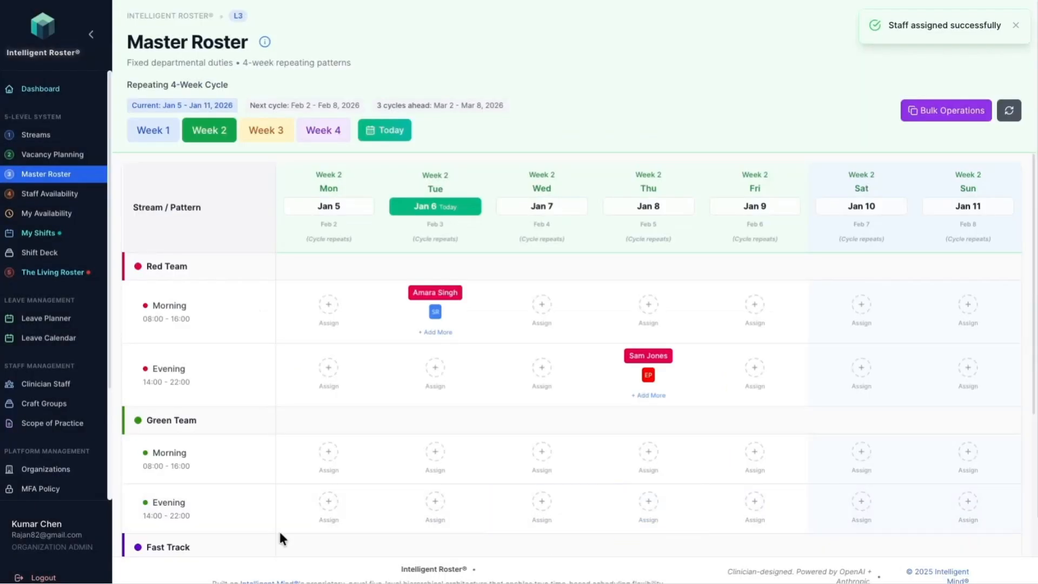
Step: Review the Week 2 staff assignments across the streams and open the Master Roster's bulk operations
{"action": "scroll", "coordinate": [683, 474], "scroll_direction": "down", "scroll_amount": 5}
{"action": "scroll", "coordinate": [684, 475], "scroll_direction": "up", "scroll_amount": 4}
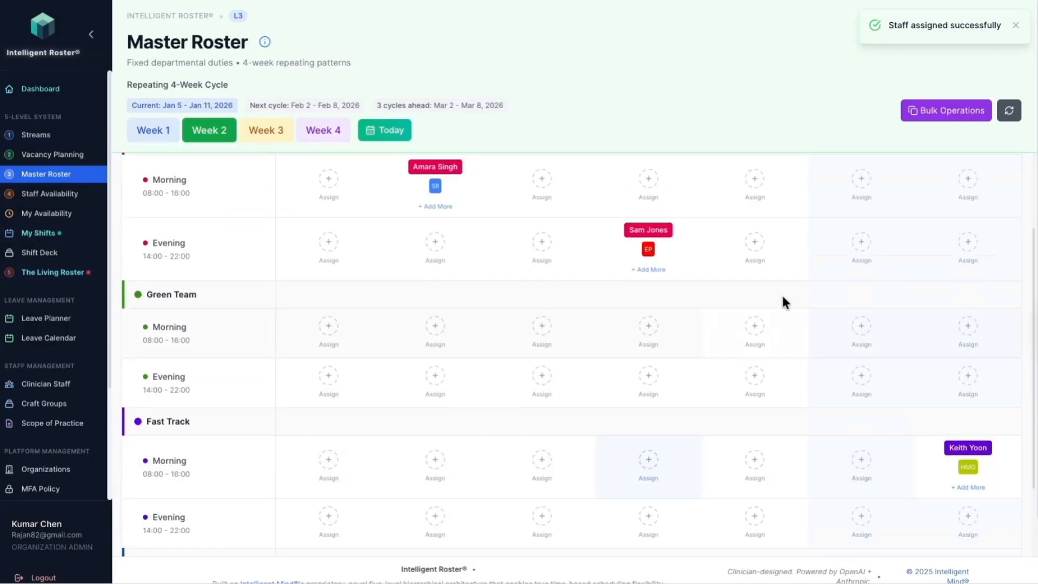
{"action": "left_click", "coordinate": [947, 111]}
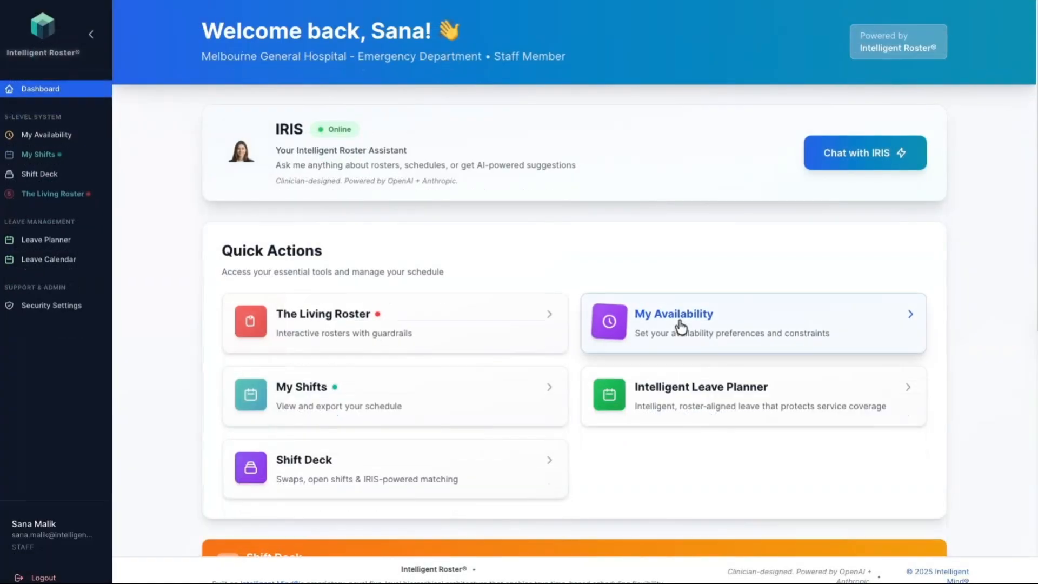
Step: In the staff member's My Availability calendar, mark Monday 12 January 2026 as Preferred from 08:00 am to 06:00 pm
{"action": "left_click", "coordinate": [682, 350]}
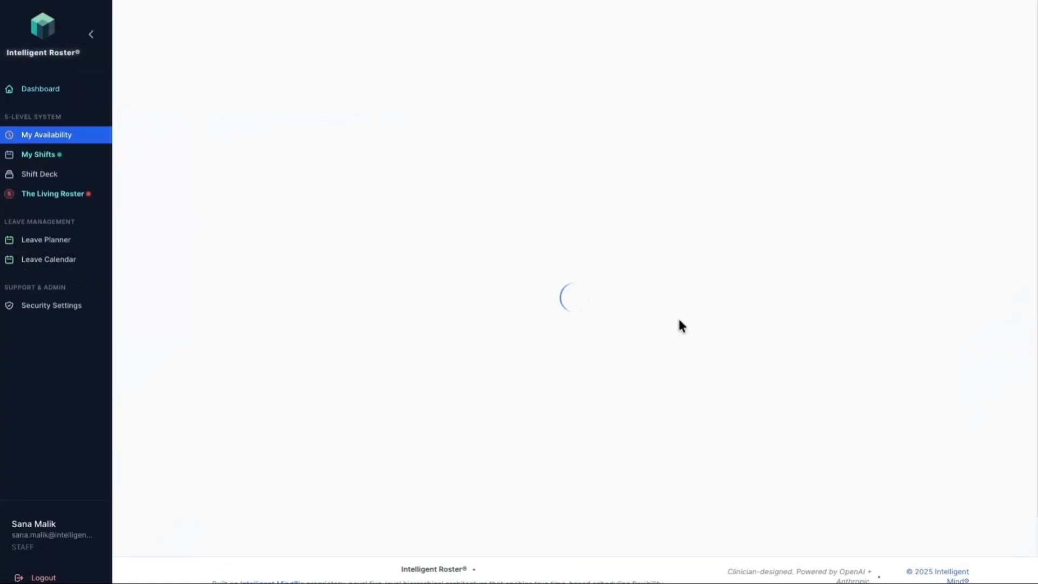
{"action": "scroll", "coordinate": [508, 434], "scroll_direction": "down", "scroll_amount": 1}
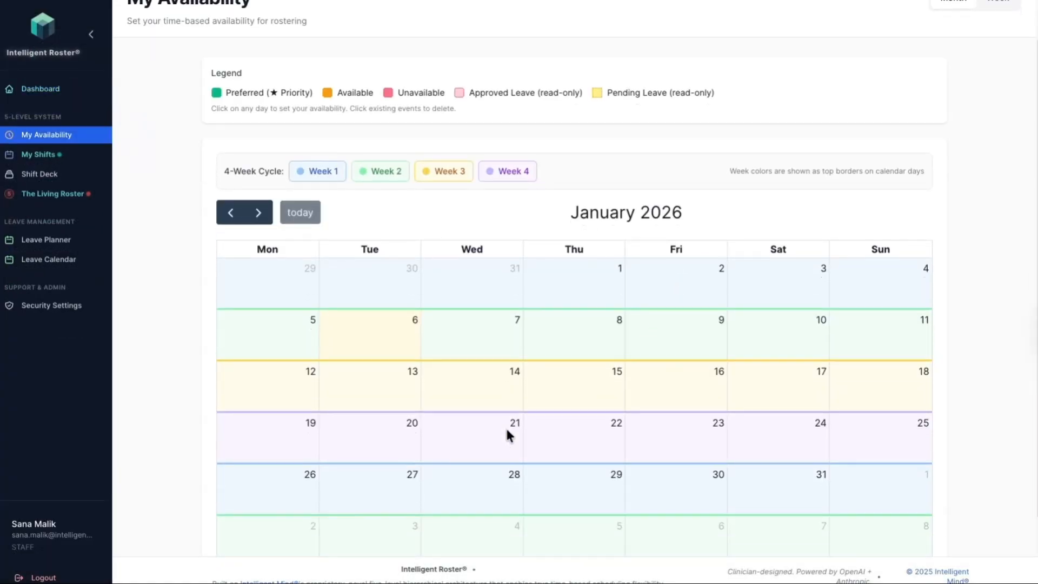
{"action": "scroll", "coordinate": [509, 436], "scroll_direction": "down", "scroll_amount": 1}
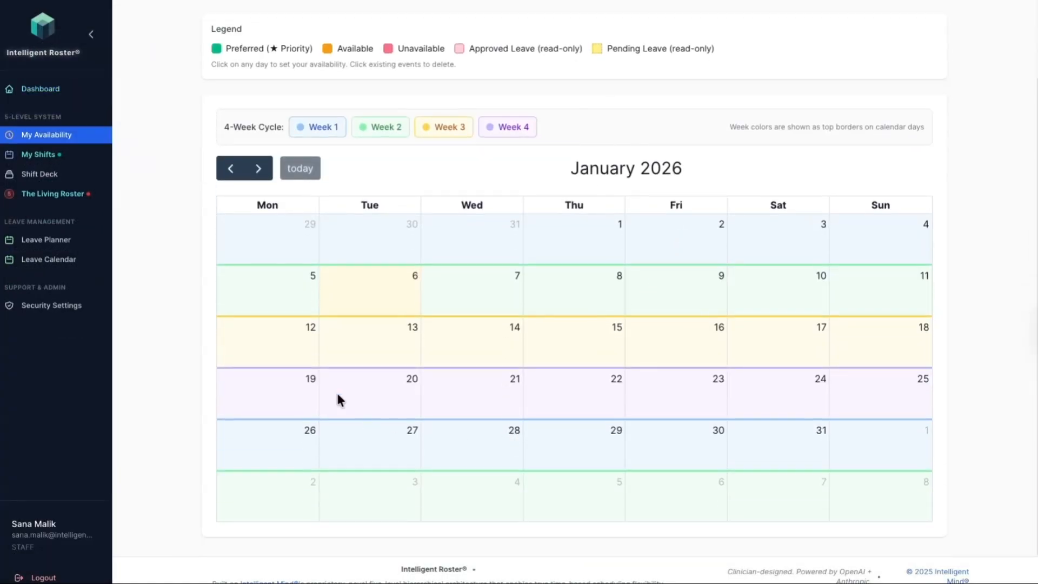
{"action": "left_click", "coordinate": [291, 355]}
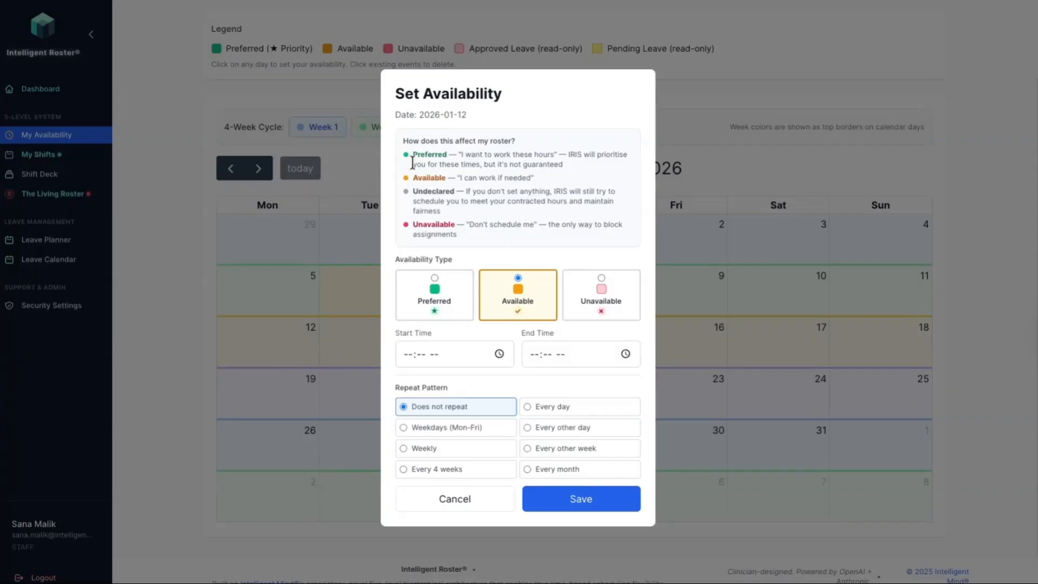
{"action": "left_click", "coordinate": [434, 281]}
{"action": "left_click", "coordinate": [412, 357]}
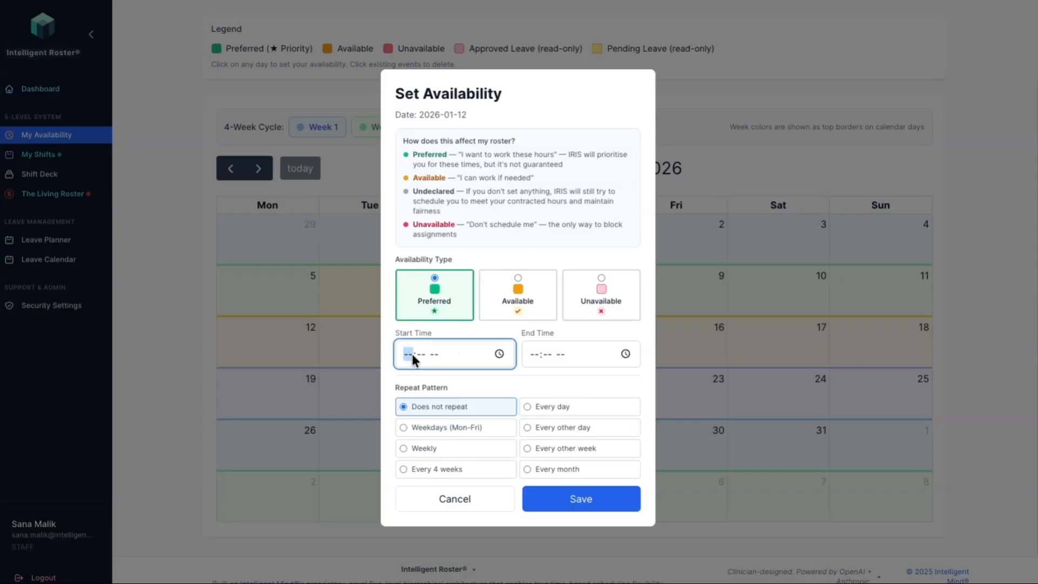
{"action": "type", "text": "08:00 am"}
{"action": "left_click", "coordinate": [533, 357]}
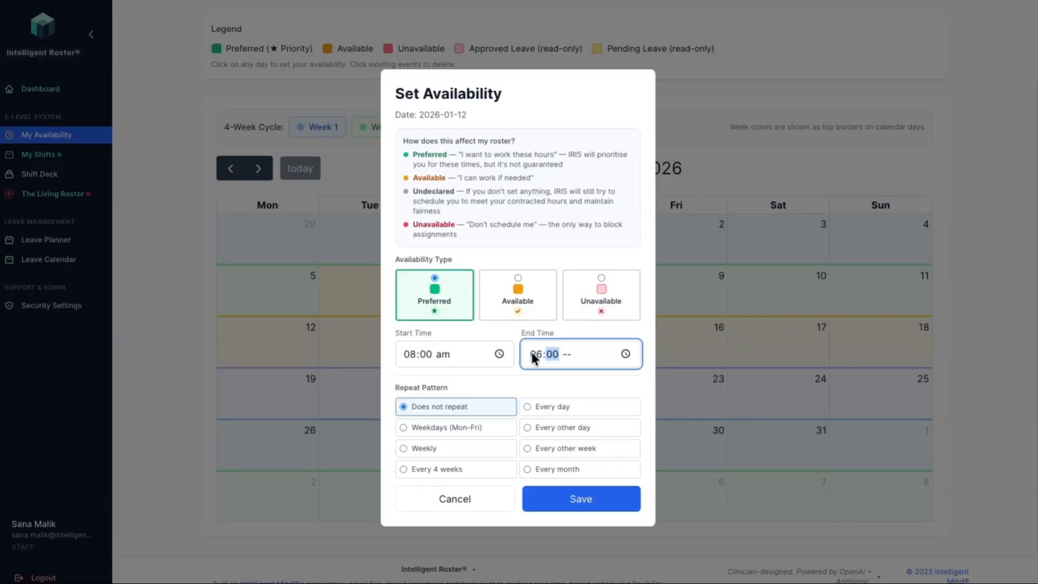
{"action": "type", "text": "06:00 pm"}
Step: Review the smart shift suggestions and set the availability's repeat pattern to Weekdays (Mon-Fri)
{"action": "scroll", "coordinate": [492, 371], "scroll_direction": "down", "scroll_amount": 3}
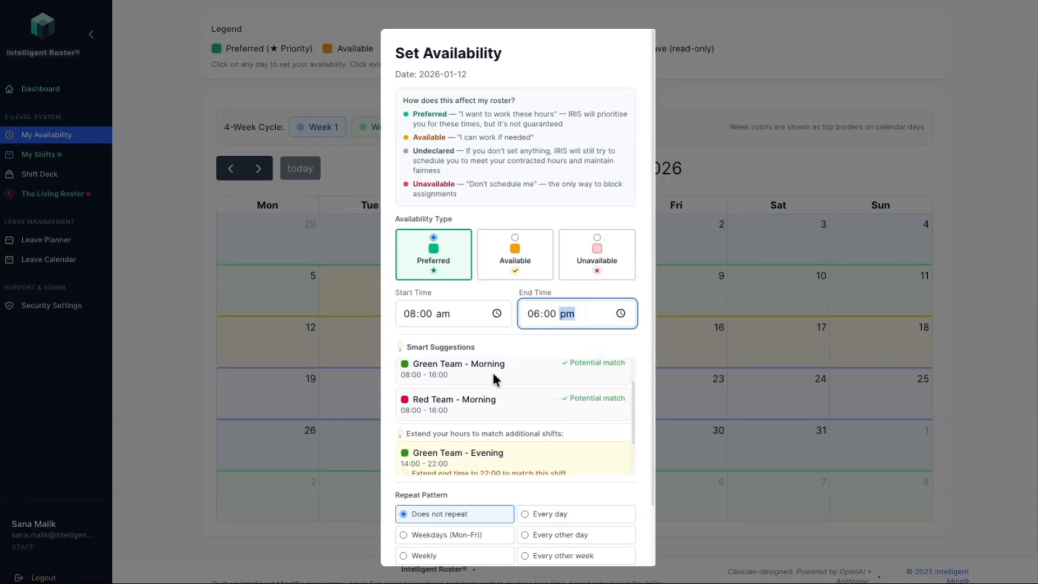
{"action": "scroll", "coordinate": [456, 484], "scroll_direction": "down", "scroll_amount": 2}
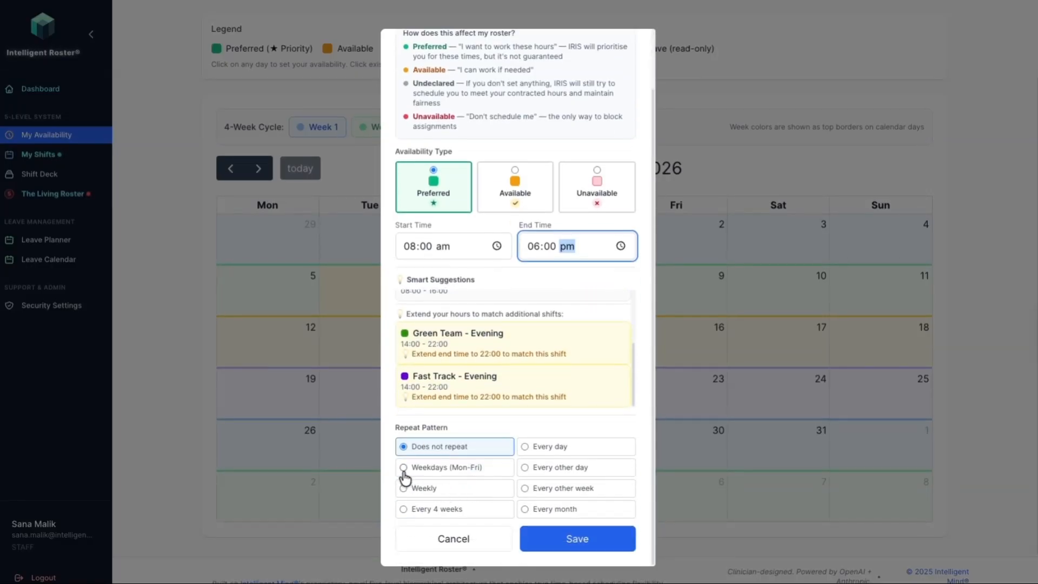
{"action": "left_click", "coordinate": [403, 468]}
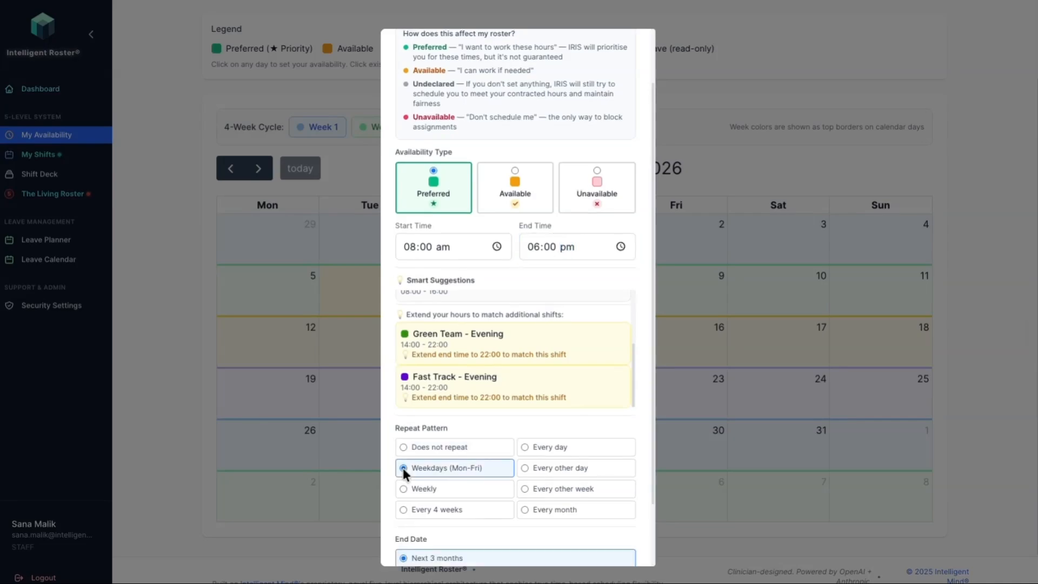
{"action": "scroll", "coordinate": [497, 507], "scroll_direction": "down", "scroll_amount": 2}
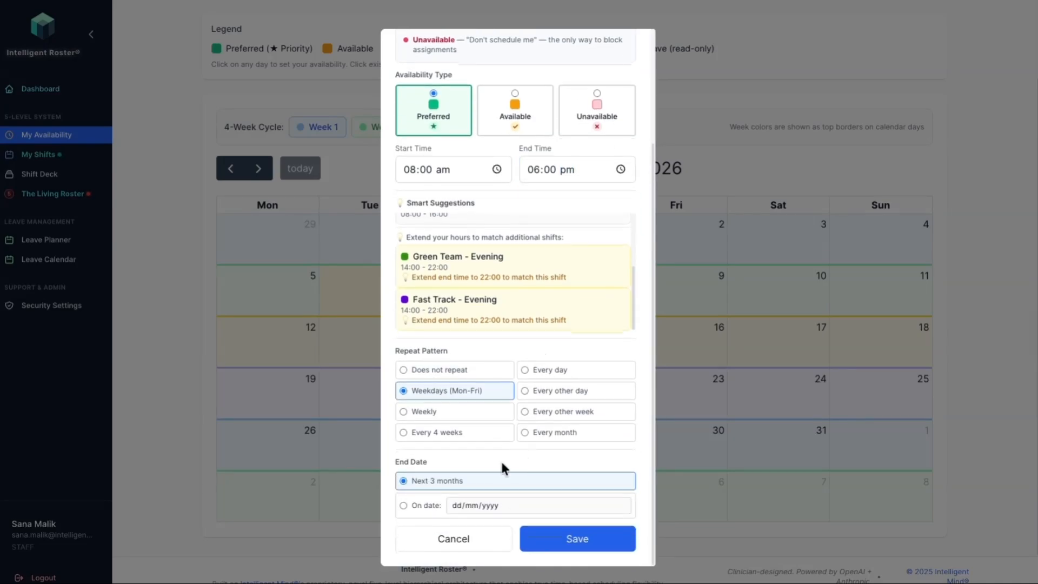
Step: Save the weekday availability and enter Saturday 17 January 2026 as Available from 02:00 pm to 11:30 pm
{"action": "left_click", "coordinate": [586, 543]}
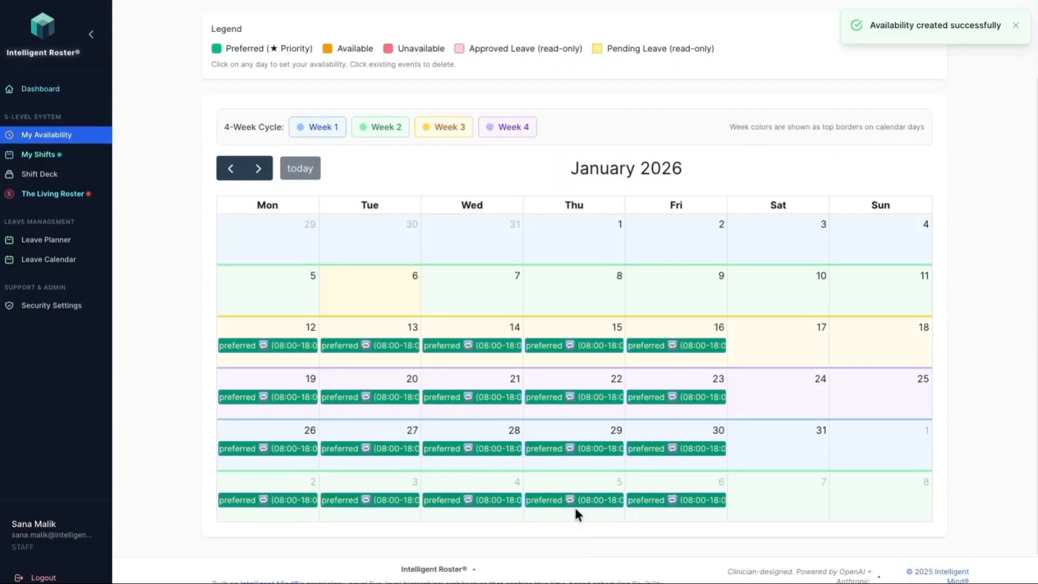
{"action": "left_click", "coordinate": [773, 331]}
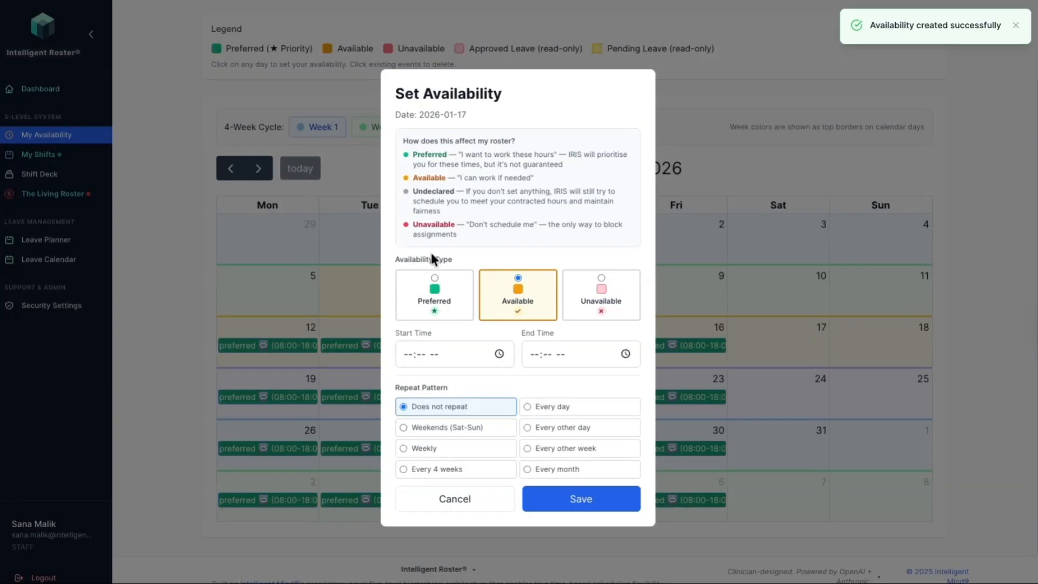
{"action": "left_click", "coordinate": [407, 354]}
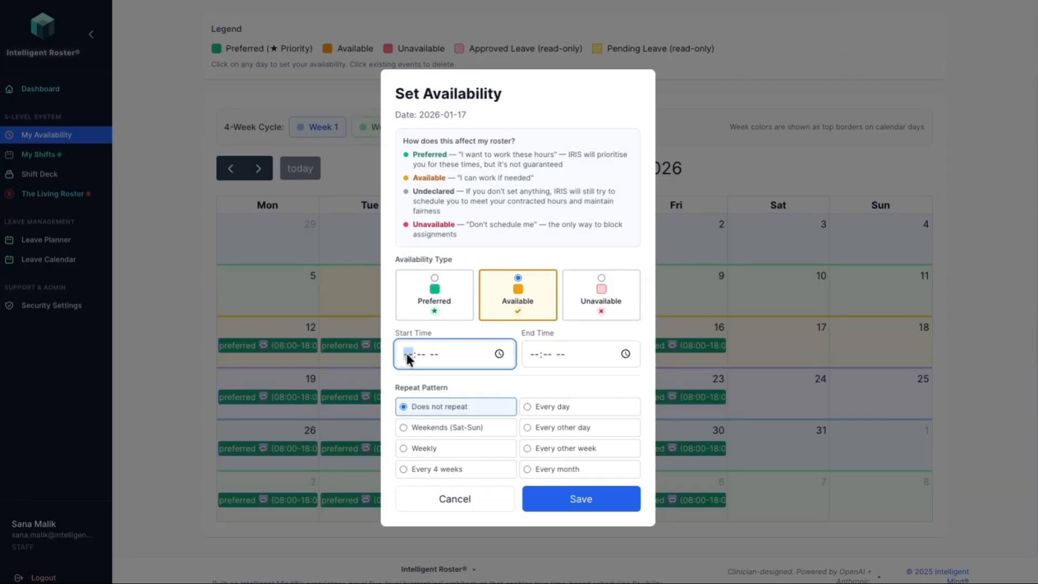
{"action": "type", "text": "0200p"}
{"action": "left_click", "coordinate": [537, 352]}
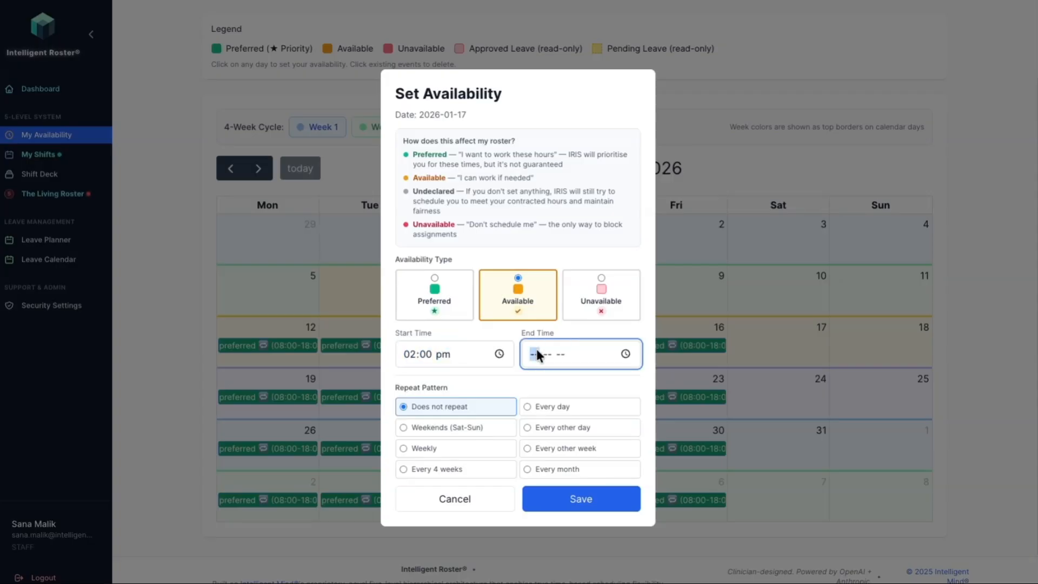
{"action": "type", "text": "0"}
{"action": "left_click", "coordinate": [537, 355]}
{"action": "type", "text": "pm"}
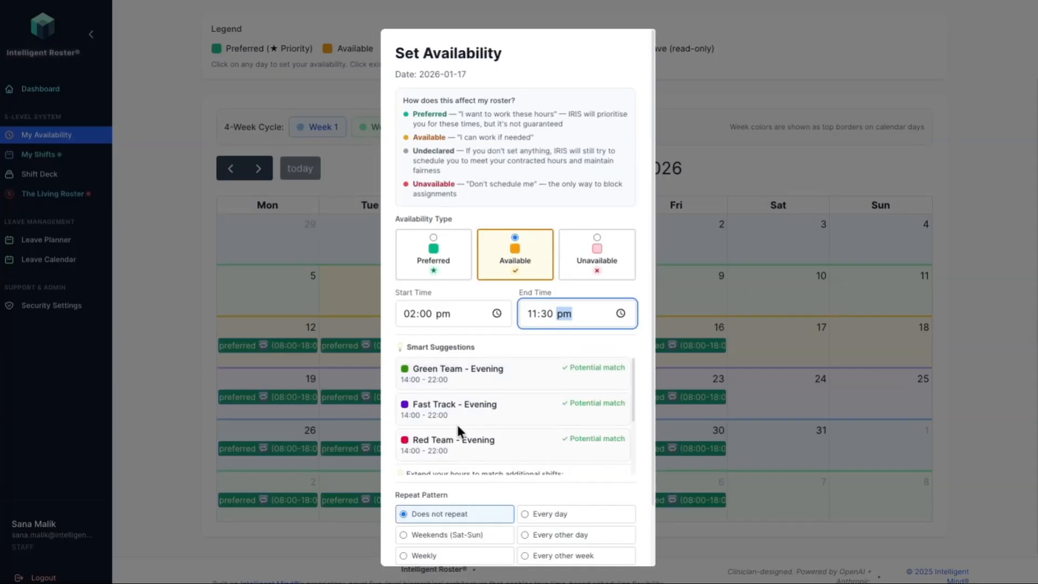
Step: Set the Saturday availability to repeat on Weekends (Sat-Sun) for the next 3 months and save it
{"action": "scroll", "coordinate": [456, 423], "scroll_direction": "down", "scroll_amount": 1}
{"action": "scroll", "coordinate": [457, 423], "scroll_direction": "down", "scroll_amount": 1}
{"action": "scroll", "coordinate": [473, 486], "scroll_direction": "down", "scroll_amount": 2}
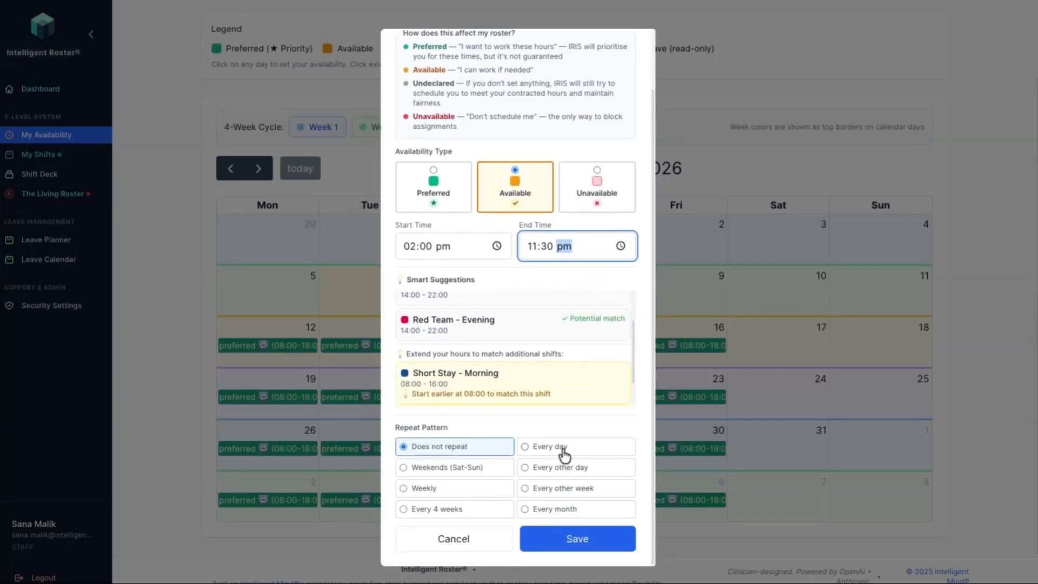
{"action": "left_click", "coordinate": [445, 471]}
{"action": "scroll", "coordinate": [461, 480], "scroll_direction": "down", "scroll_amount": 3}
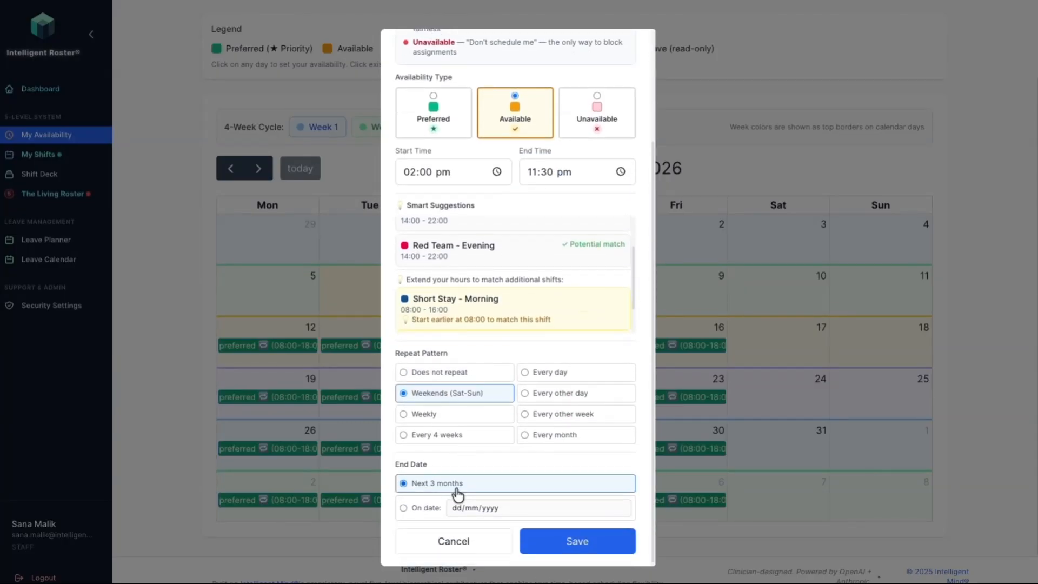
{"action": "left_click", "coordinate": [578, 551]}
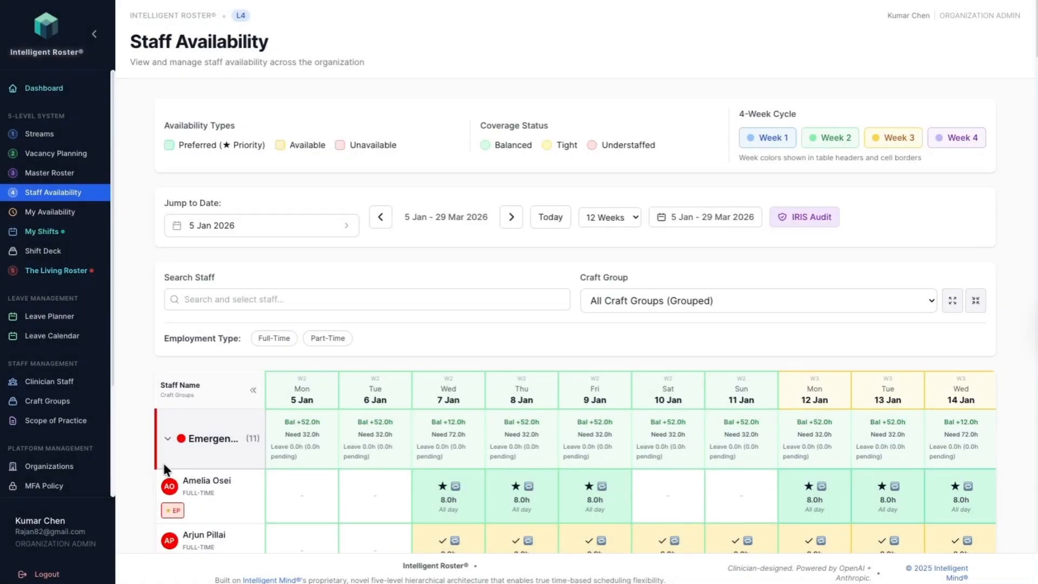
Step: Examine the organization's Staff Availability grid through every craft group from 5 January, down to the Coverage Summary
{"action": "scroll", "coordinate": [299, 461], "scroll_direction": "up", "scroll_amount": 1}
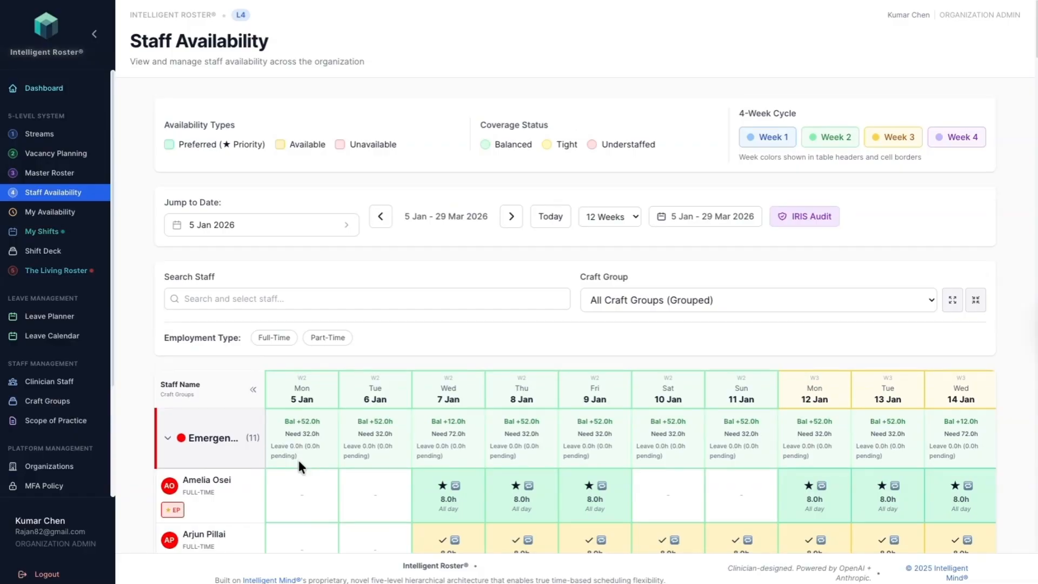
{"action": "scroll", "coordinate": [299, 461], "scroll_direction": "down", "scroll_amount": 5}
{"action": "scroll", "coordinate": [299, 466], "scroll_direction": "down", "scroll_amount": 5}
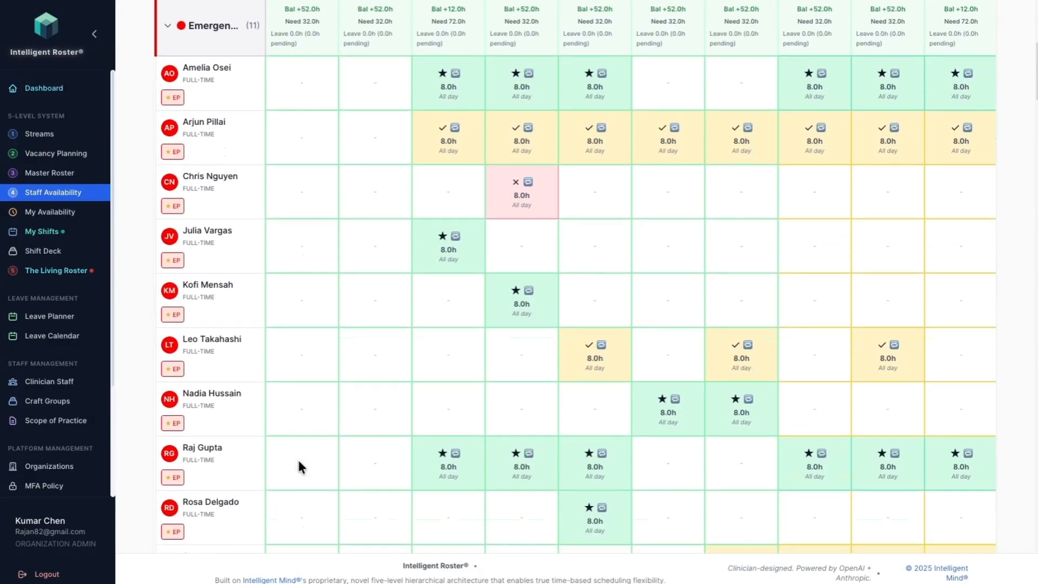
{"action": "scroll", "coordinate": [299, 461], "scroll_direction": "down", "scroll_amount": 1}
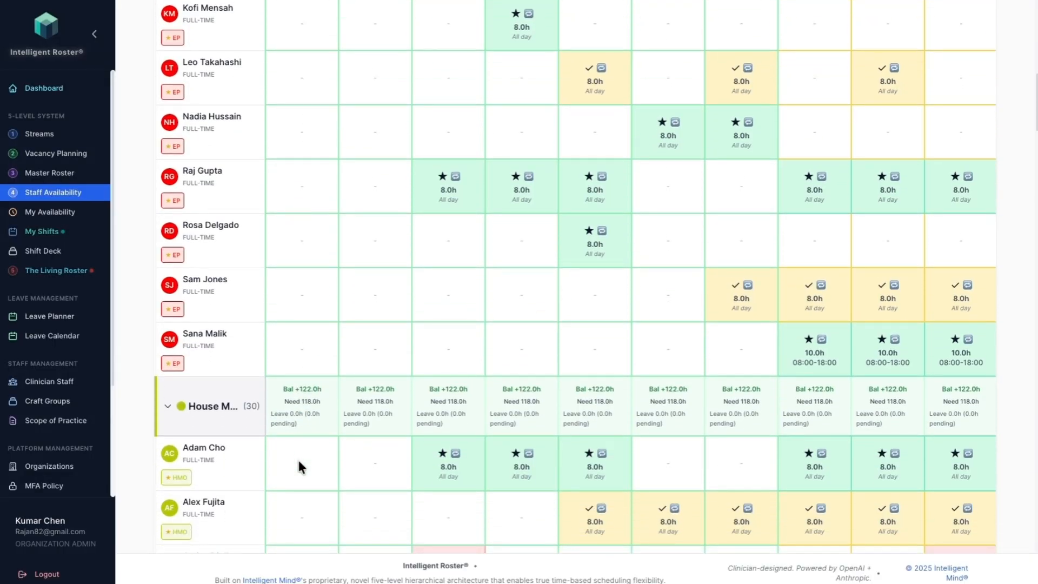
{"action": "scroll", "coordinate": [299, 461], "scroll_direction": "down", "scroll_amount": 1}
{"action": "scroll", "coordinate": [299, 466], "scroll_direction": "down", "scroll_amount": 2}
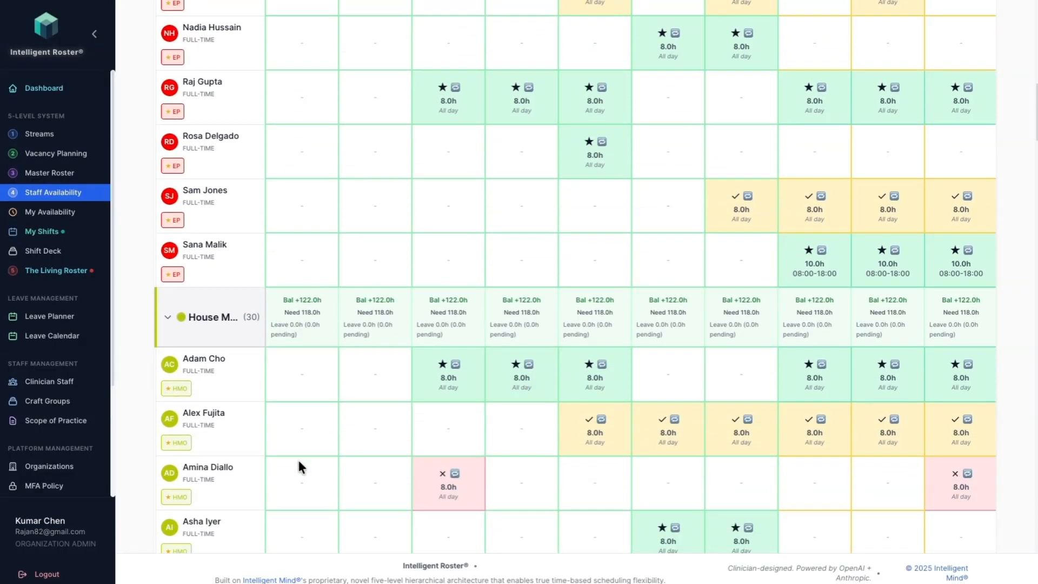
{"action": "scroll", "coordinate": [299, 463], "scroll_direction": "down", "scroll_amount": 7}
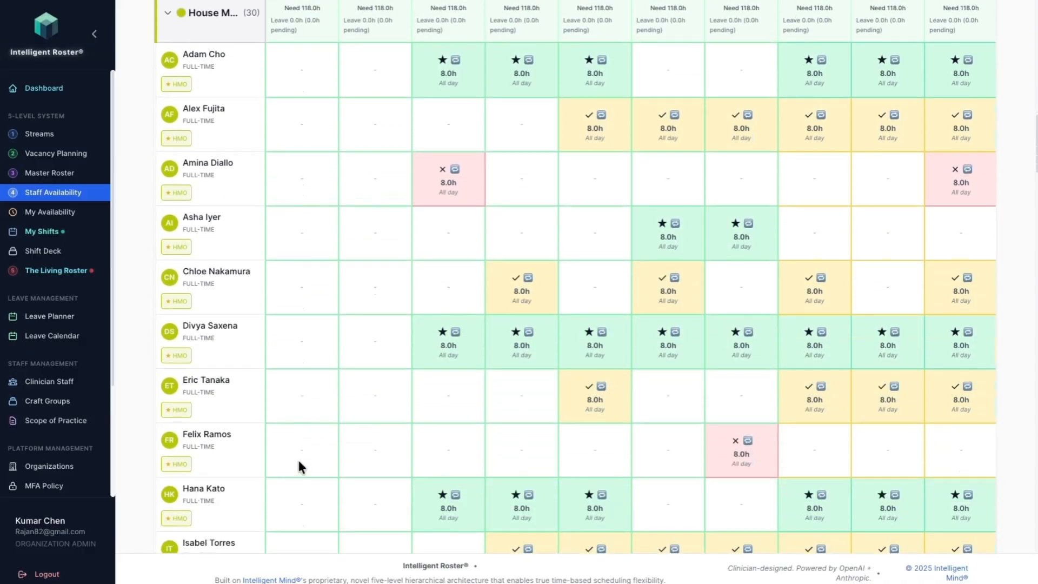
{"action": "scroll", "coordinate": [298, 462], "scroll_direction": "down", "scroll_amount": 7}
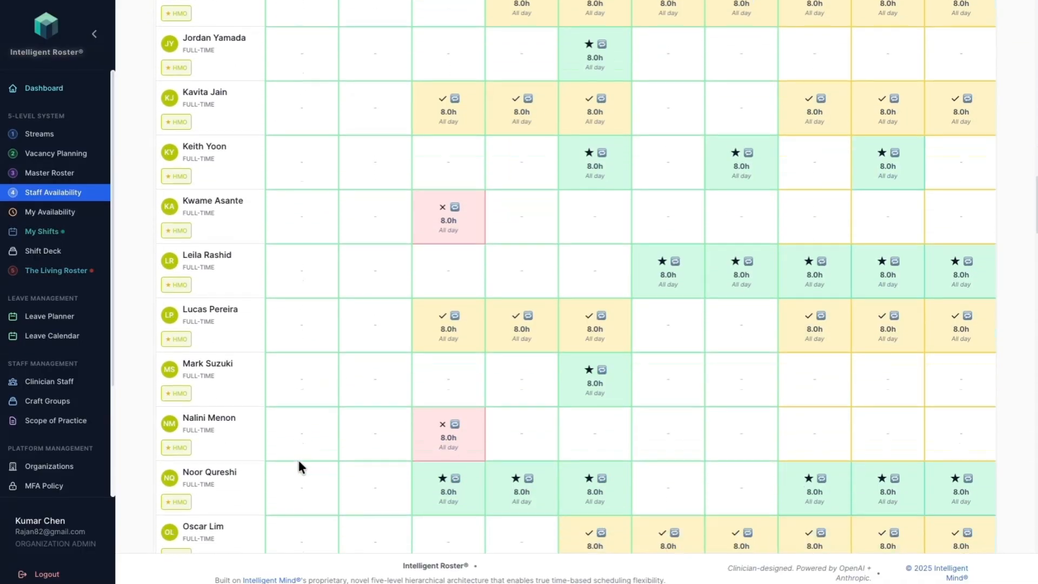
{"action": "scroll", "coordinate": [298, 466], "scroll_direction": "down", "scroll_amount": 12}
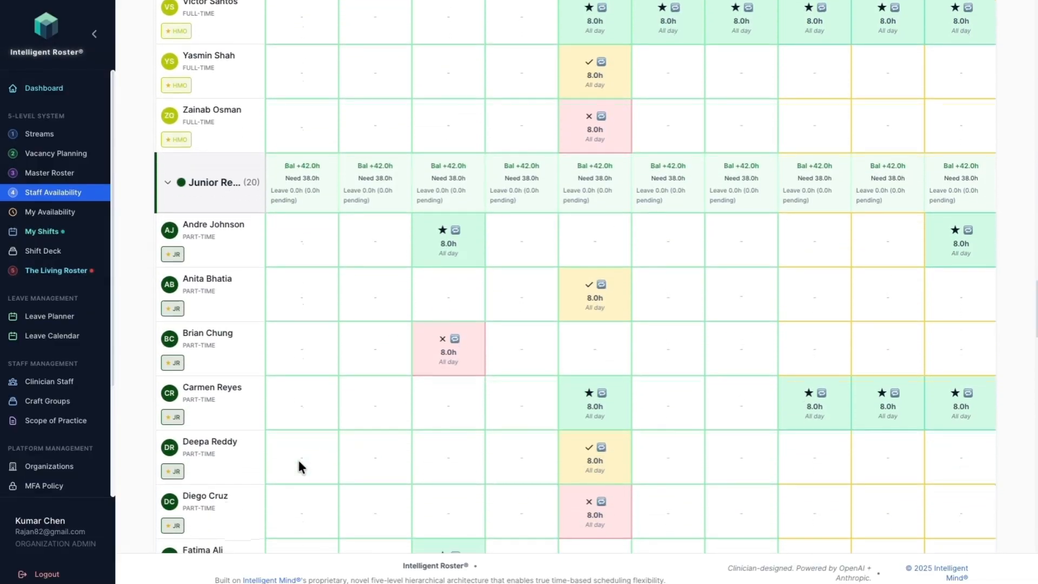
{"action": "scroll", "coordinate": [300, 466], "scroll_direction": "down", "scroll_amount": 2}
{"action": "scroll", "coordinate": [299, 466], "scroll_direction": "down", "scroll_amount": 17}
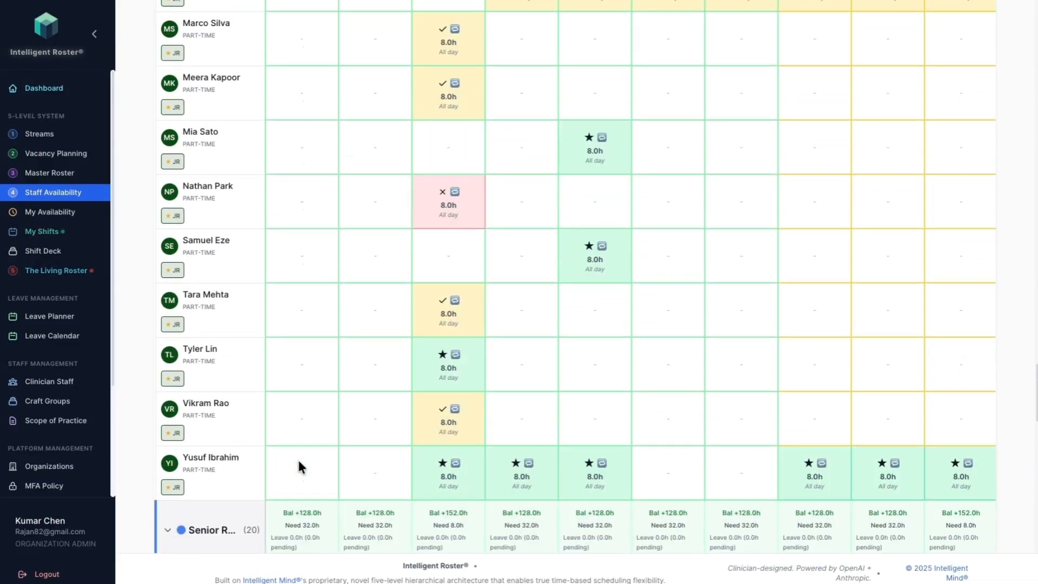
{"action": "scroll", "coordinate": [298, 466], "scroll_direction": "down", "scroll_amount": 11}
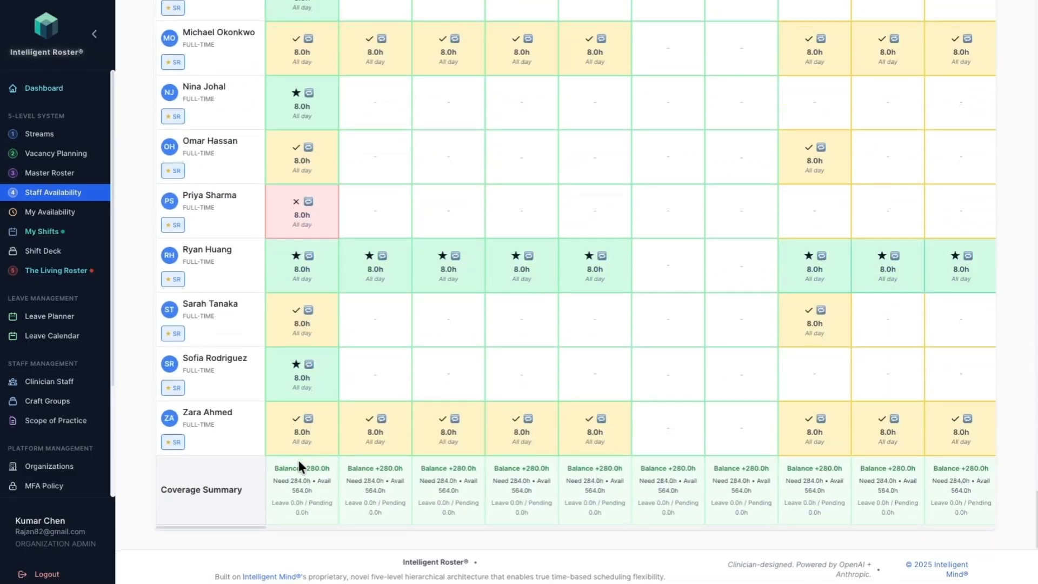